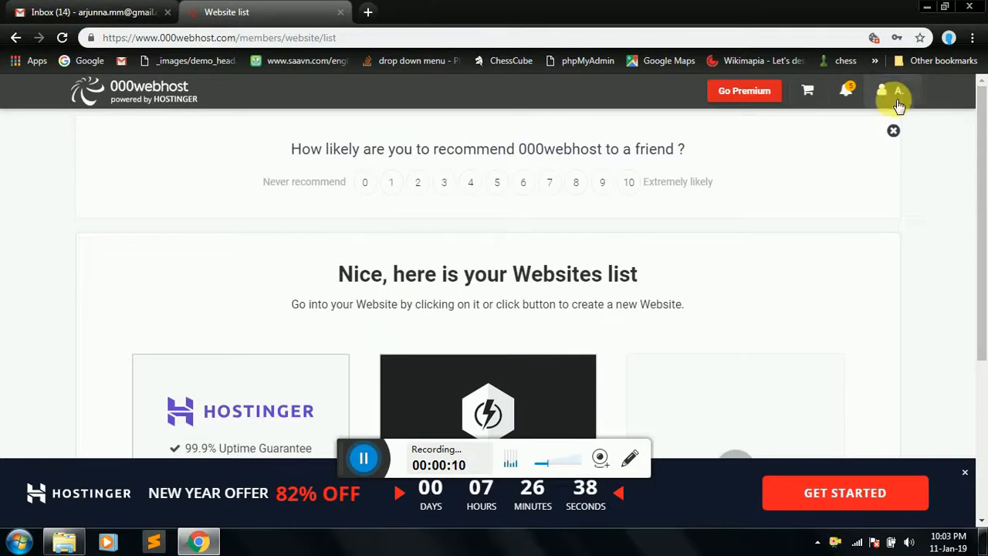
Close the account menu and open the New Website dialog from the red + card
{"action": "double_click", "coordinate": [199, 43]}
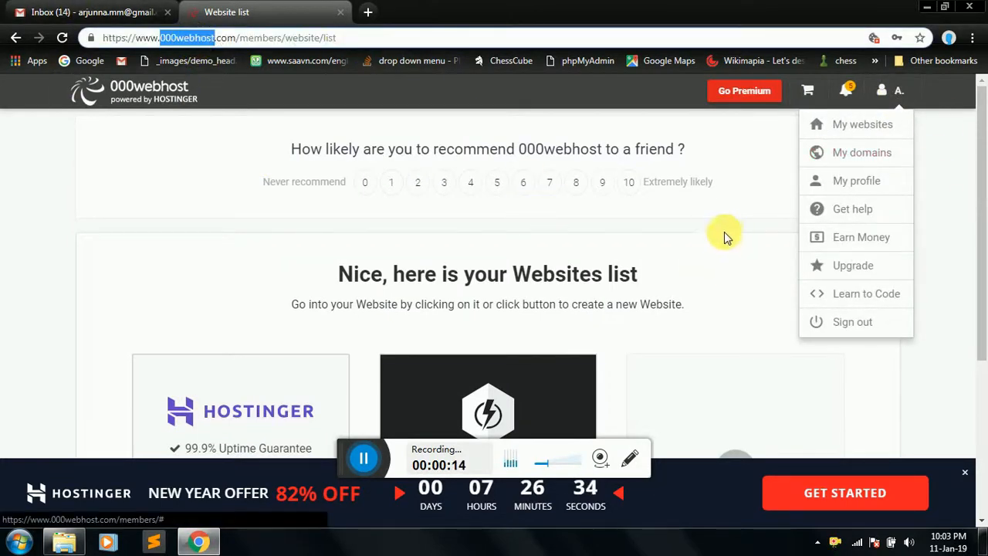
{"action": "left_click", "coordinate": [877, 136]}
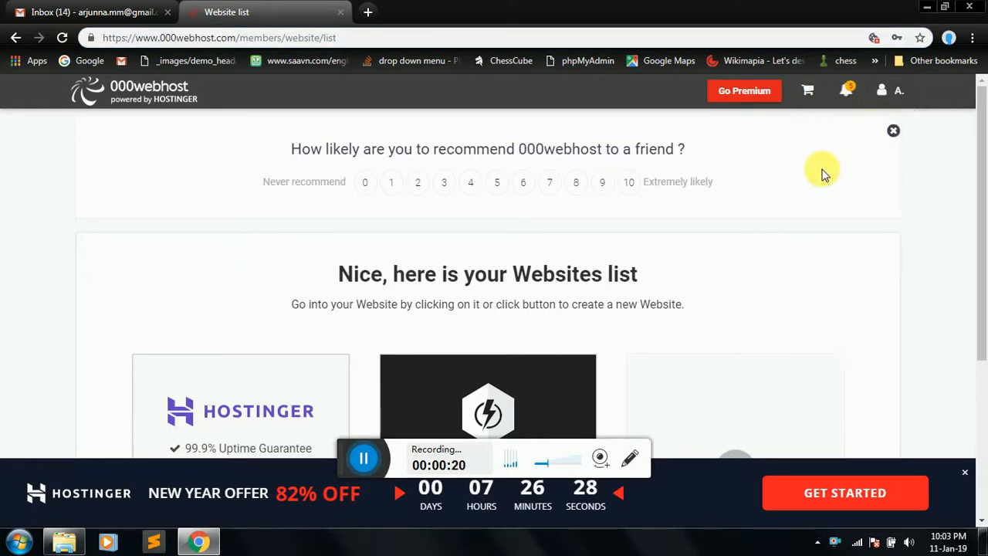
{"action": "scroll", "coordinate": [823, 174], "scroll_direction": "down", "scroll_amount": 3}
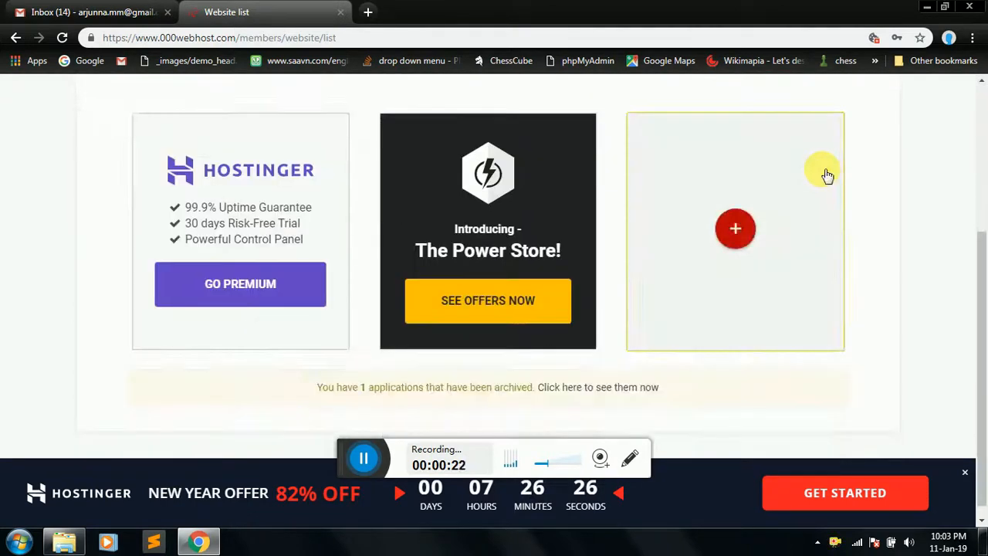
{"action": "scroll", "coordinate": [356, 223], "scroll_direction": "up", "scroll_amount": 3}
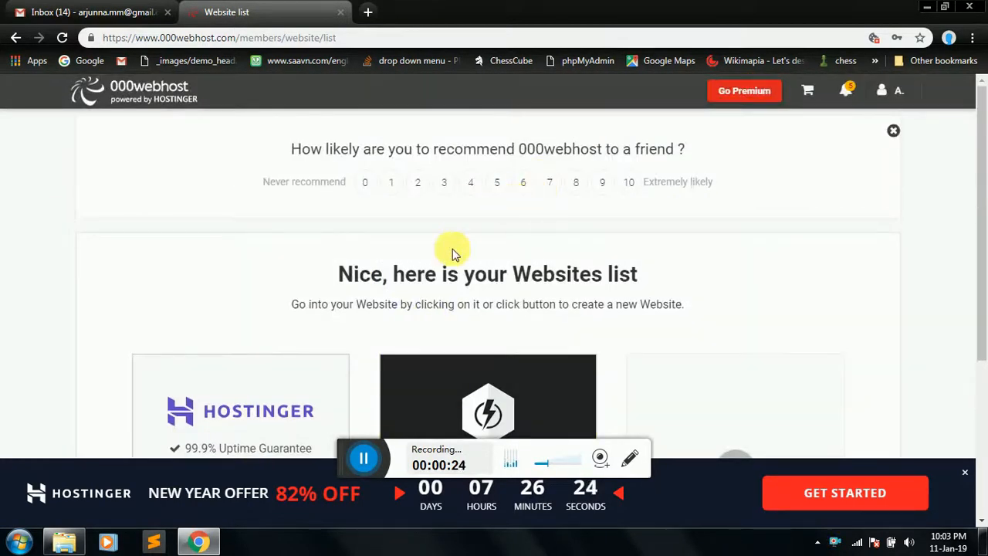
{"action": "scroll", "coordinate": [453, 253], "scroll_direction": "down", "scroll_amount": 3}
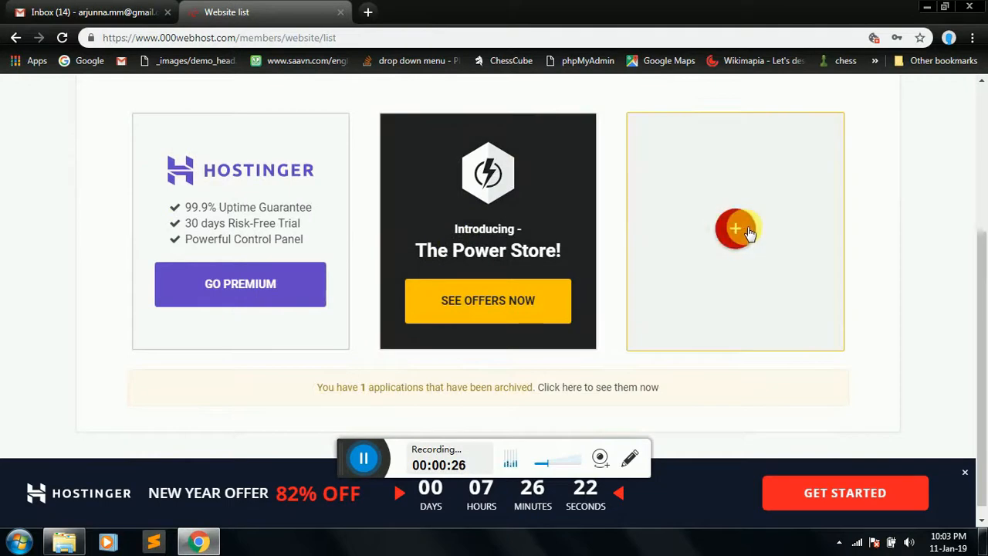
{"action": "left_click", "coordinate": [746, 229]}
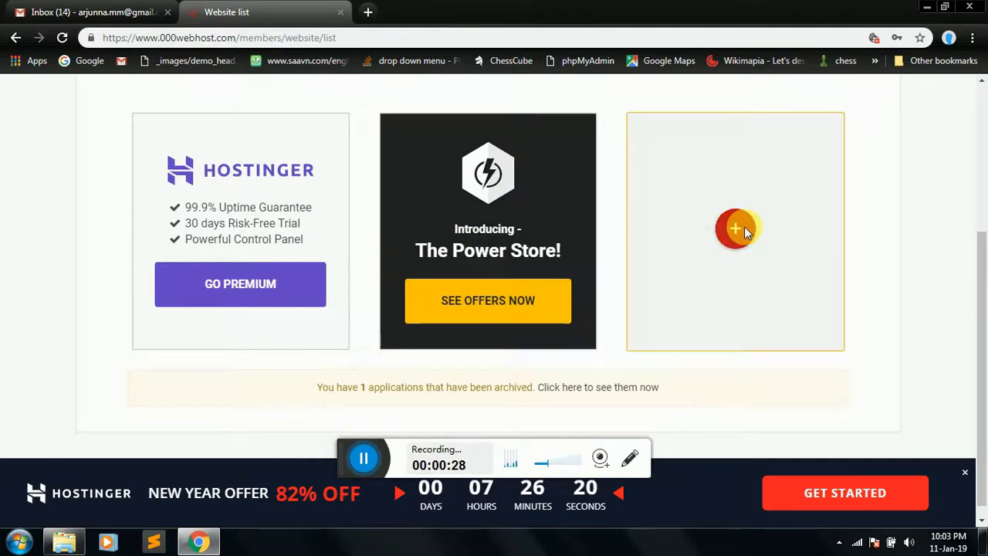
Choose 'I want to learn website development' as the reason and continue
{"action": "left_click", "coordinate": [553, 193]}
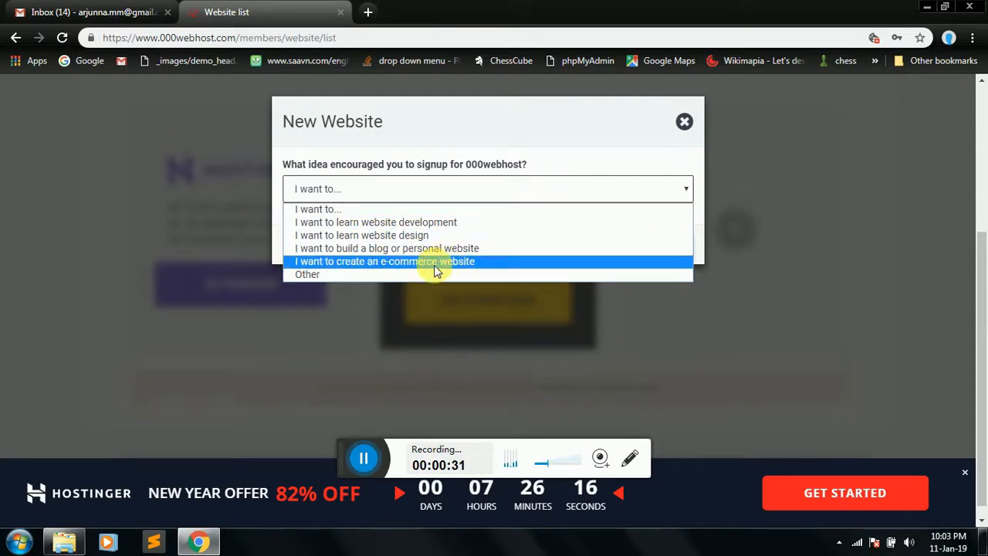
{"action": "left_click", "coordinate": [437, 224]}
{"action": "left_click", "coordinate": [610, 242]}
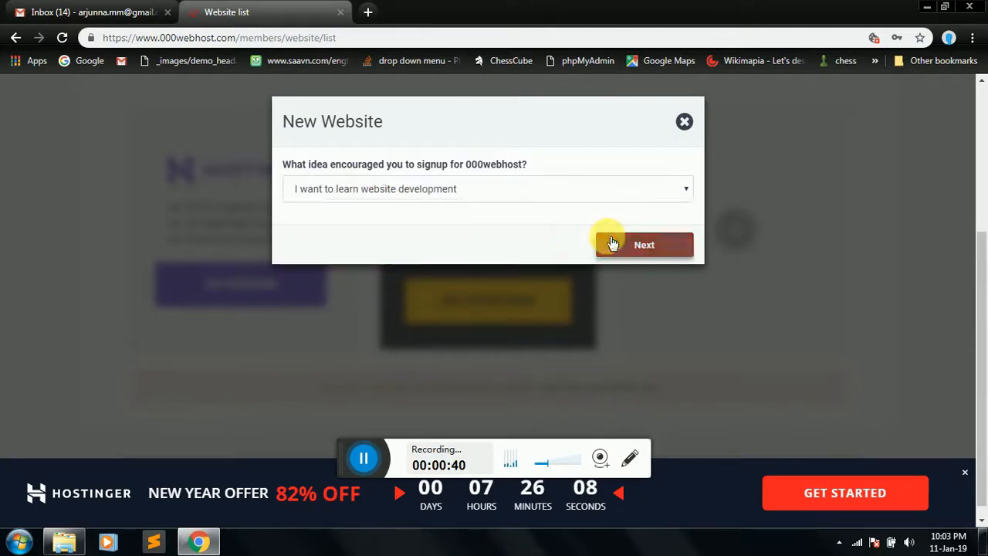
Name the website NewName and replace the generated password with a custom hidden one
{"action": "left_click", "coordinate": [514, 198]}
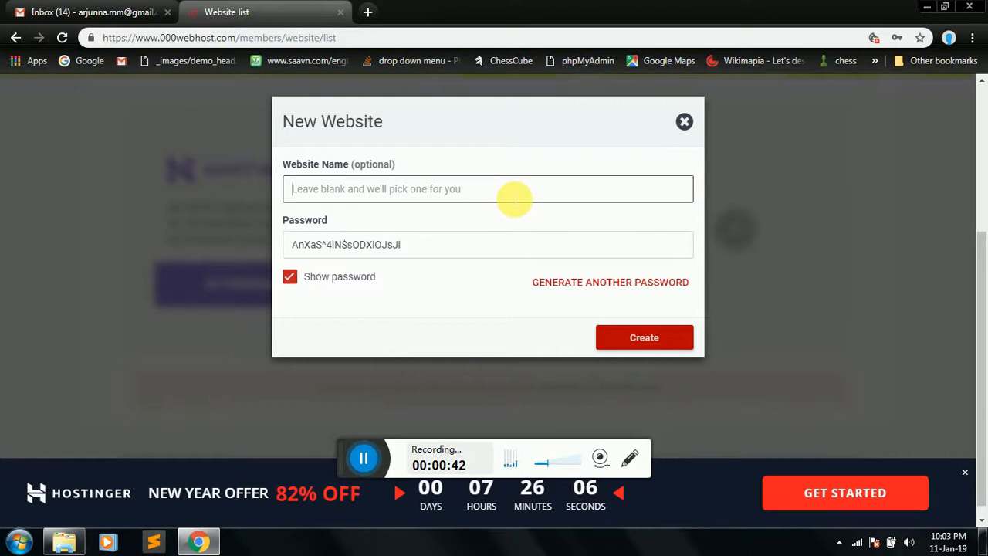
{"action": "type", "text": "rewew"}
{"action": "key", "text": "BackSpace"}
{"action": "key", "text": "BackSpace"}
{"action": "key", "text": "BackSpace"}
{"action": "key", "text": "BackSpace"}
{"action": "key", "text": "BackSpace"}
{"action": "type", "text": "NewN"}
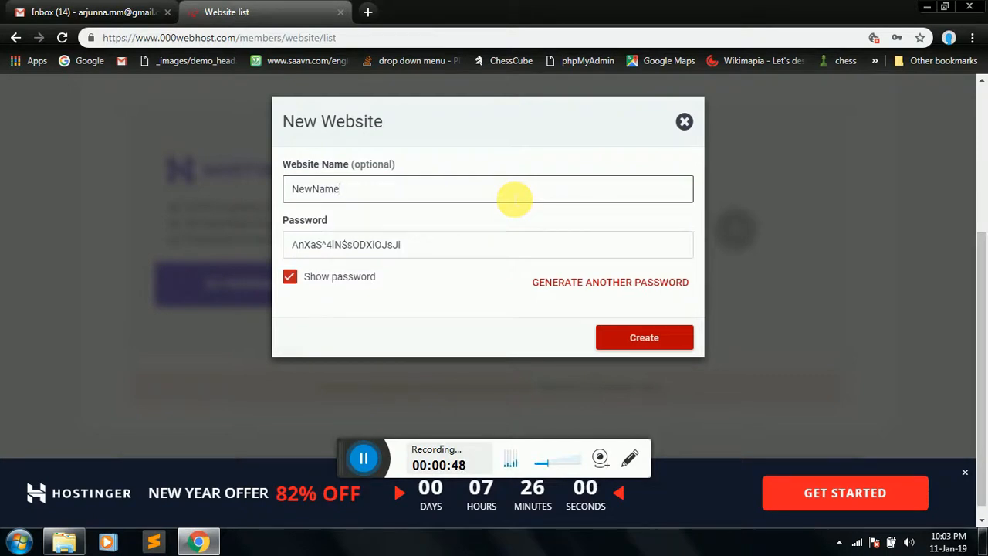
{"action": "type", "text": "ame"}
{"action": "triple_click", "coordinate": [364, 244]}
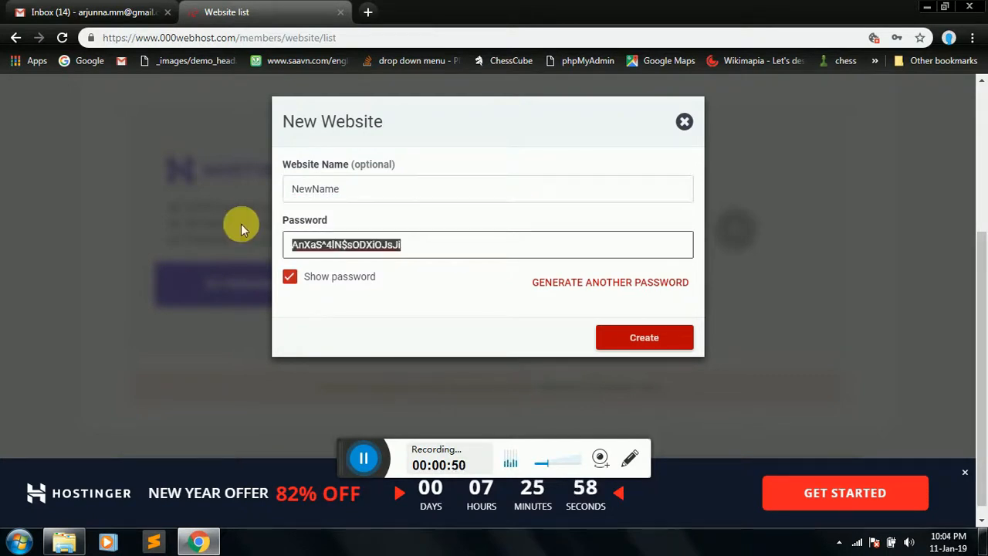
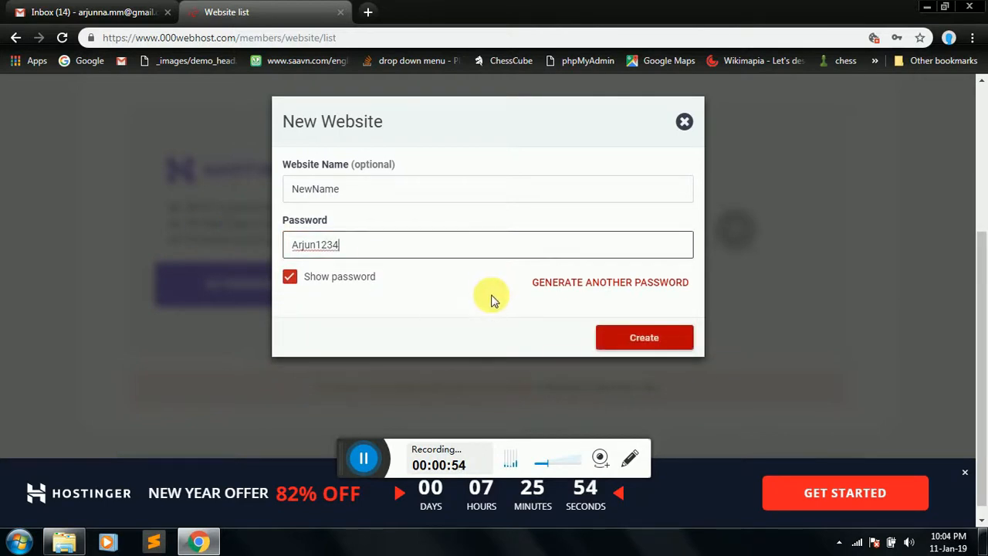
{"action": "left_click", "coordinate": [291, 277]}
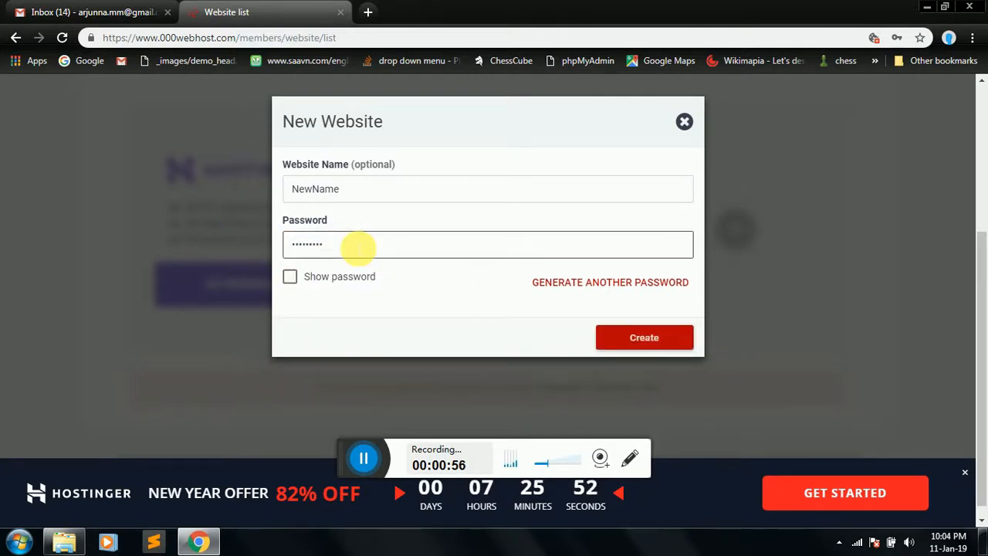
{"action": "key", "text": "BackSpace"}
{"action": "key", "text": "BackSpace"}
{"action": "key", "text": "BackSpace"}
{"action": "key", "text": "BackSpace"}
{"action": "key", "text": "BackSpace"}
{"action": "key", "text": "BackSpace"}
{"action": "key", "text": "BackSpace"}
{"action": "key", "text": "BackSpace"}
{"action": "key", "text": "BackSpace"}
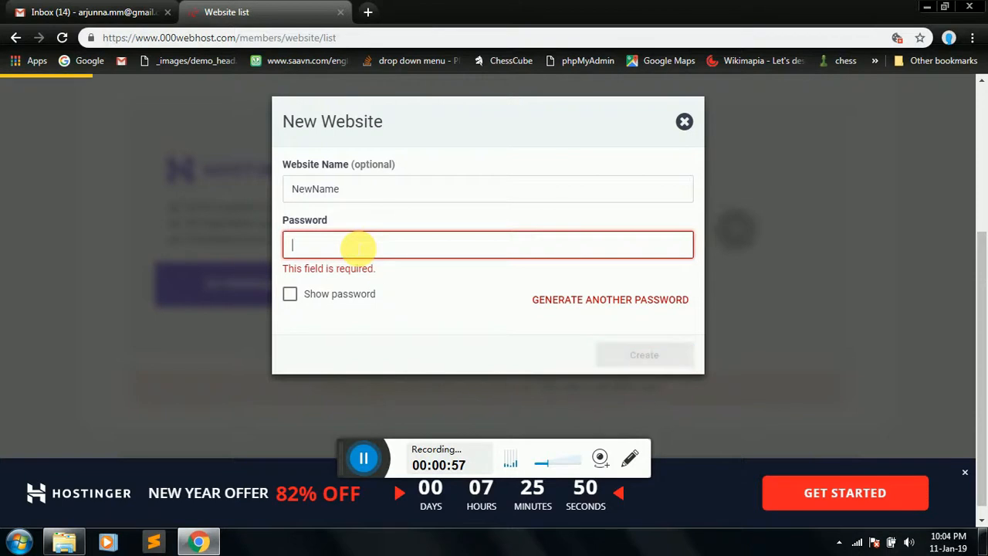
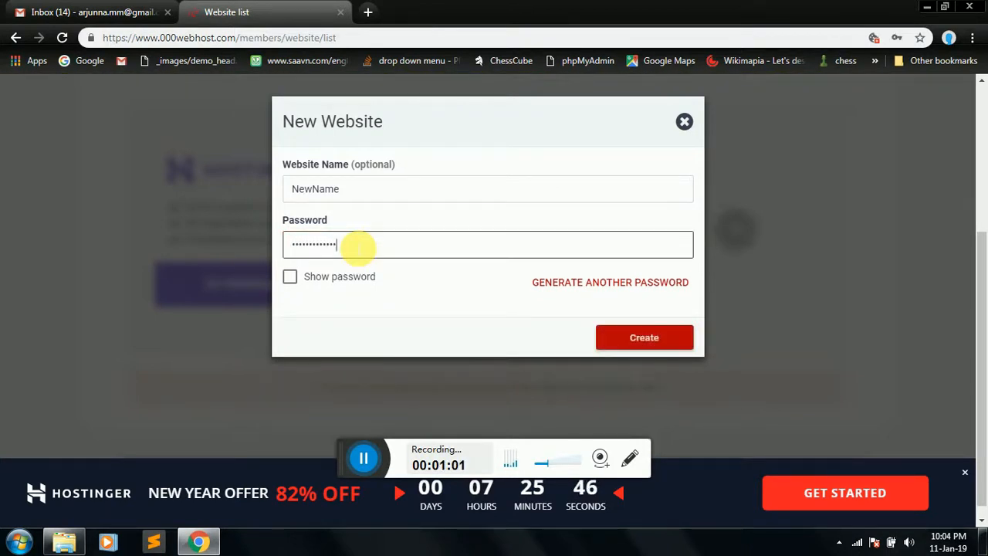
Submit the site, retrying with names HHHHHHHH and GHGHG after 'already taken' errors
{"action": "left_click", "coordinate": [616, 338]}
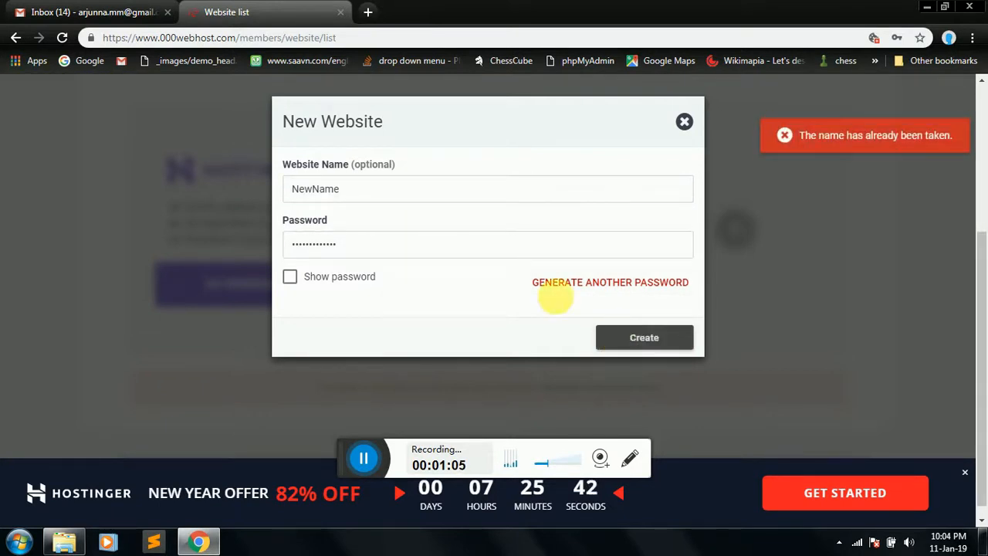
{"action": "left_click", "coordinate": [408, 198]}
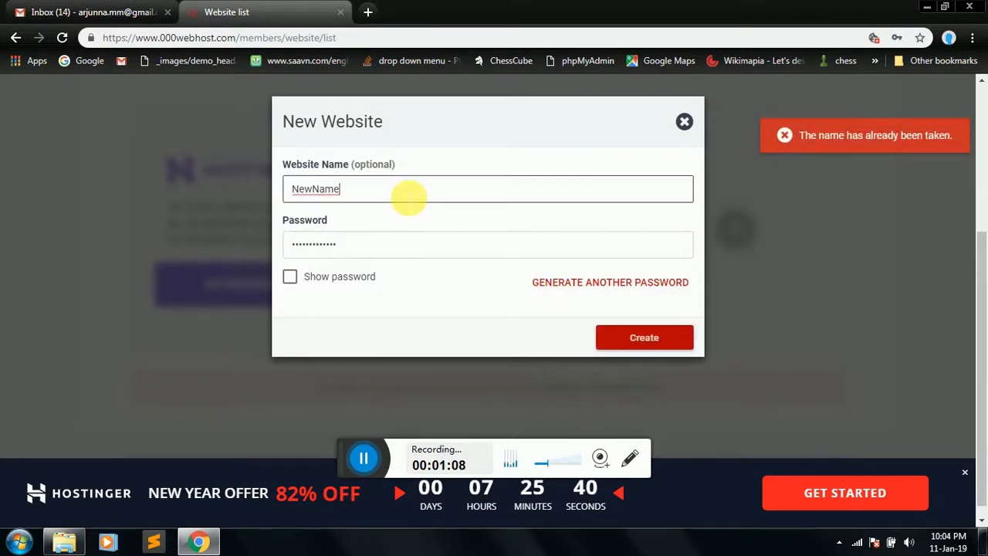
{"action": "key", "text": "BackSpace"}
{"action": "key", "text": "BackSpace"}
{"action": "key", "text": "BackSpace"}
{"action": "key", "text": "BackSpace"}
{"action": "key", "text": "BackSpace"}
{"action": "key", "text": "BackSpace"}
{"action": "key", "text": "BackSpace"}
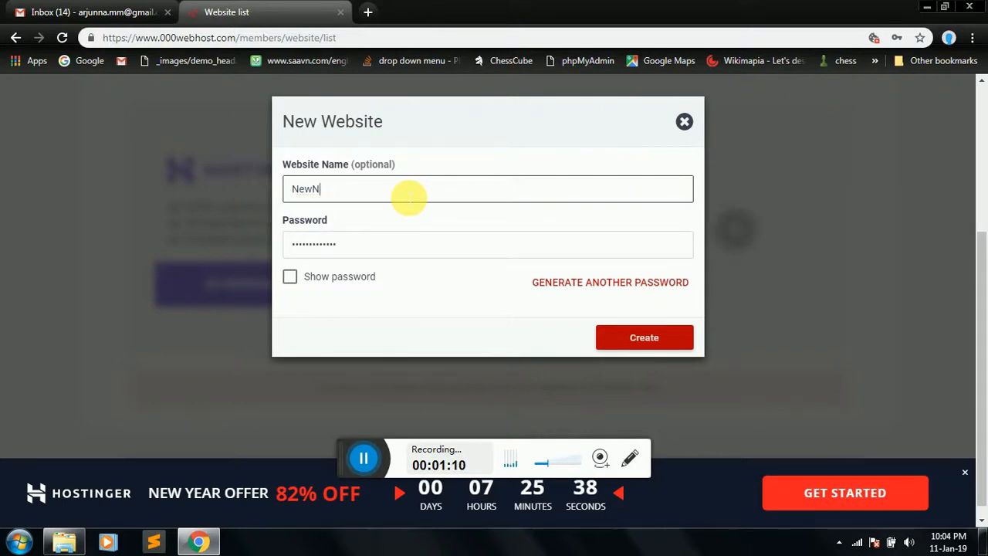
{"action": "type", "text": "HHHHHHHH"}
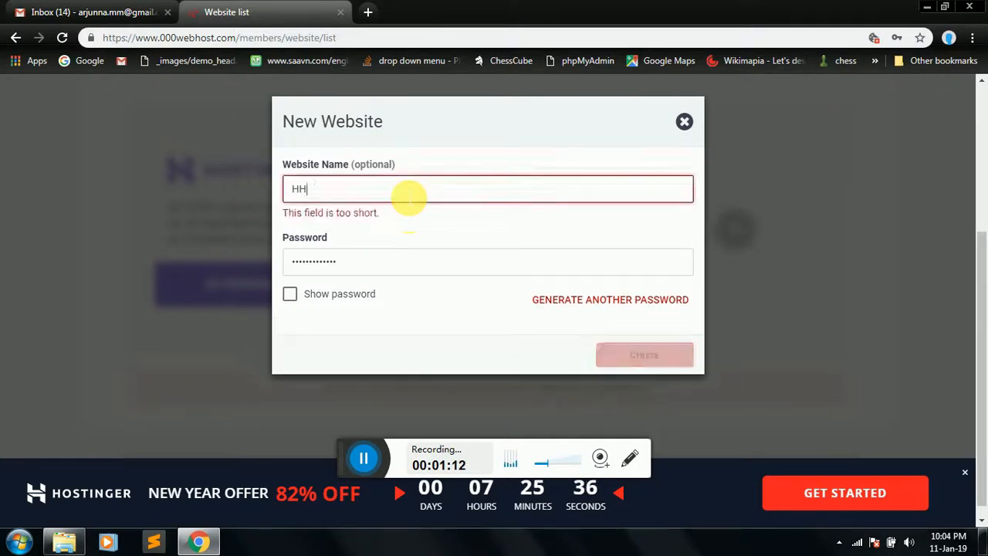
{"action": "left_click", "coordinate": [635, 338]}
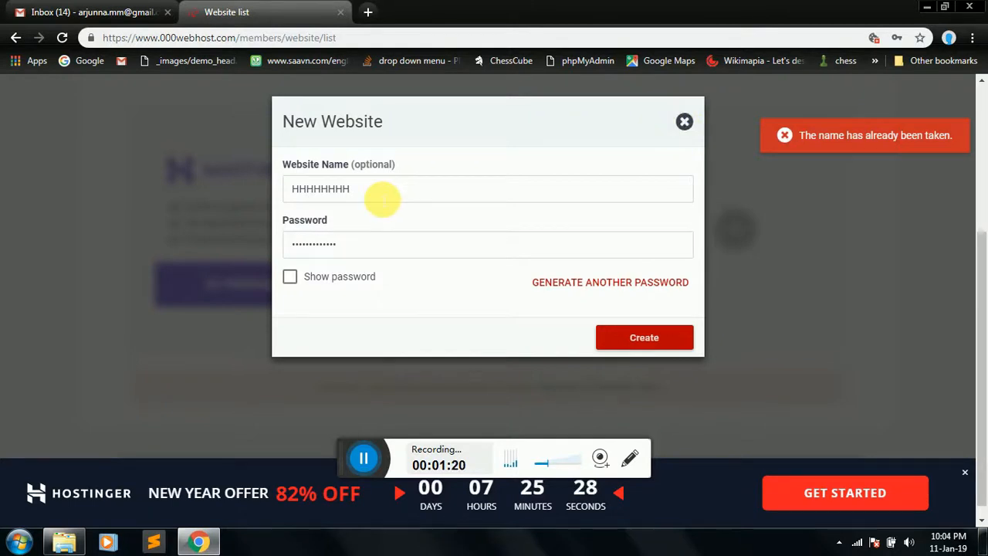
{"action": "left_click_drag", "start_coordinate": [381, 196], "coordinate": [265, 190]}
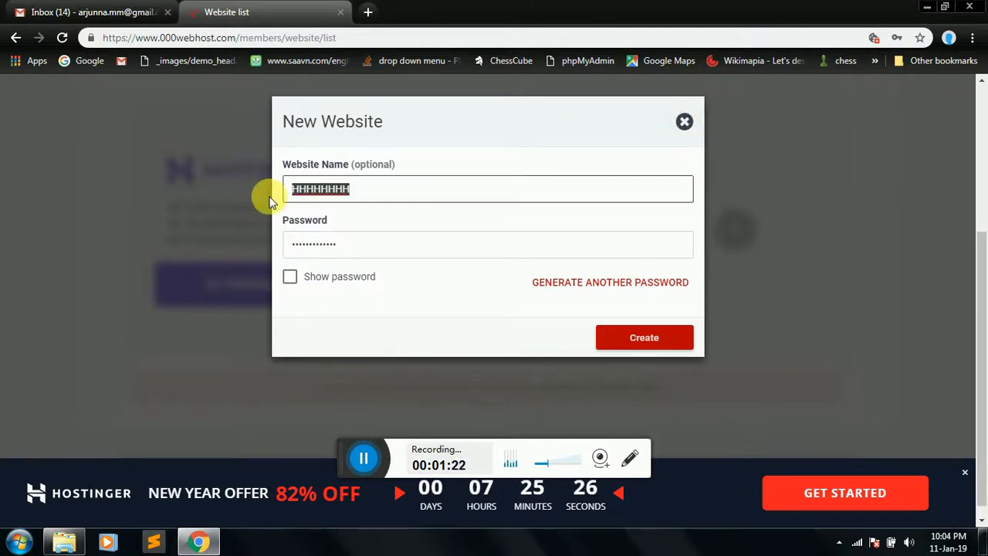
{"action": "type", "text": "GHGHGH"}
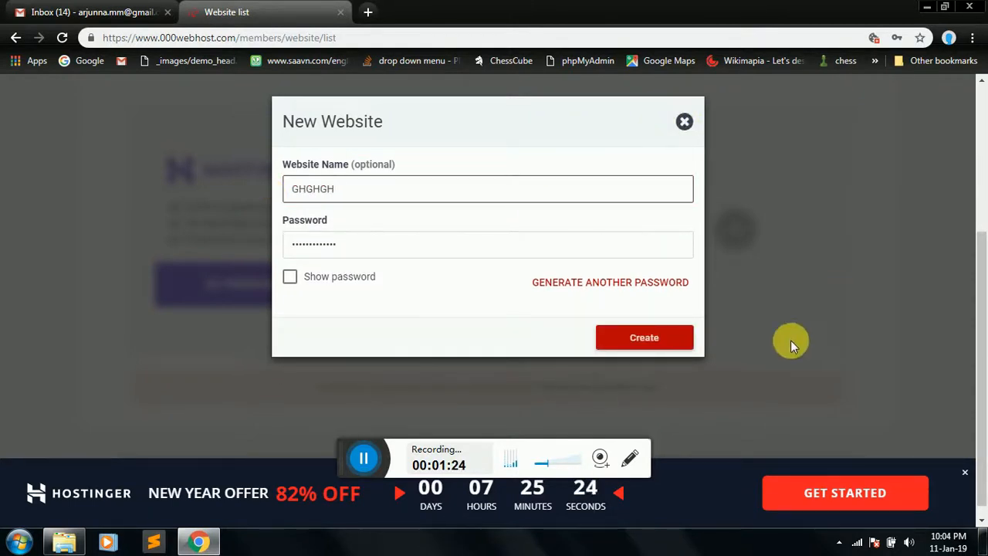
{"action": "left_click", "coordinate": [693, 345]}
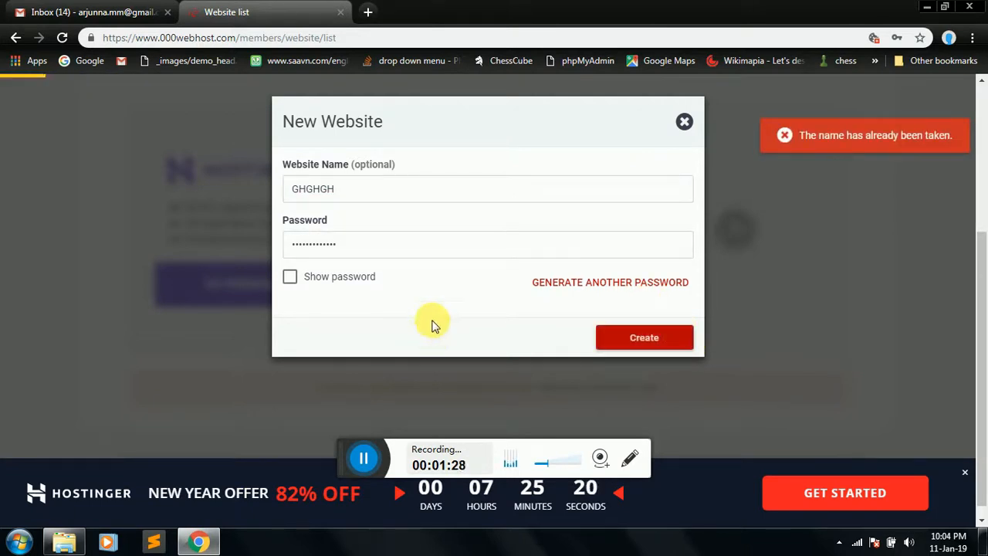
Replace the rejected name with a final unused one and create the website
{"action": "double_click", "coordinate": [331, 189]}
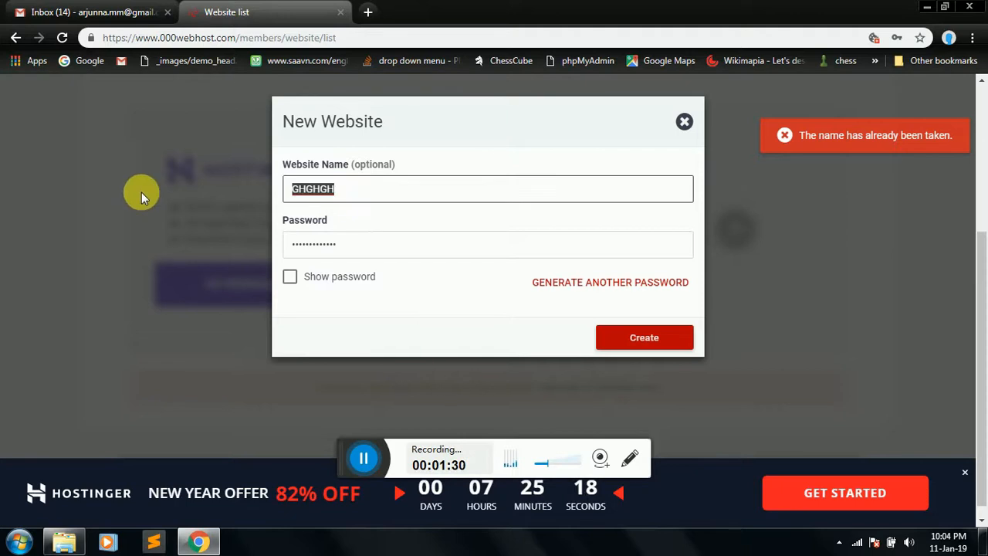
{"action": "key", "text": "BackSpace"}
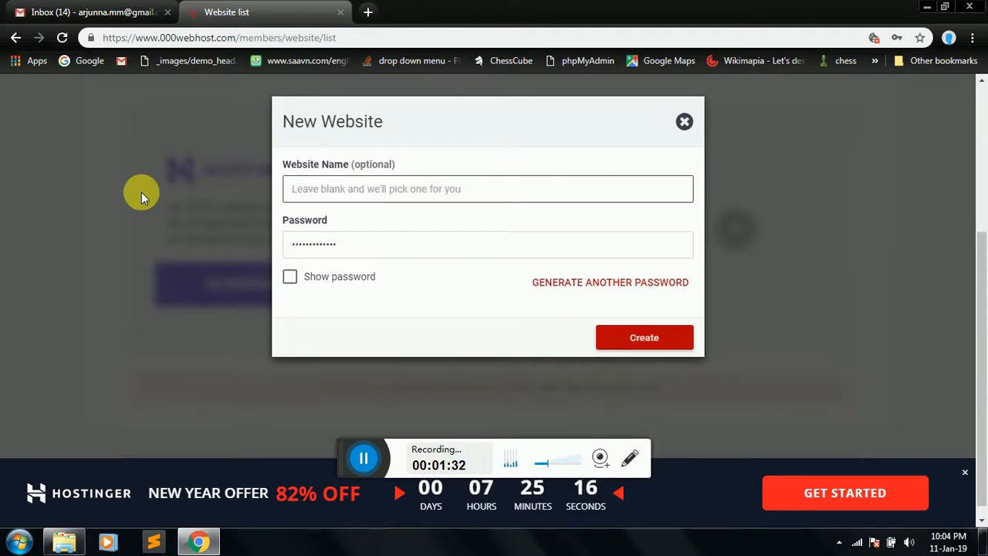
{"action": "type", "text": "ArjunN"}
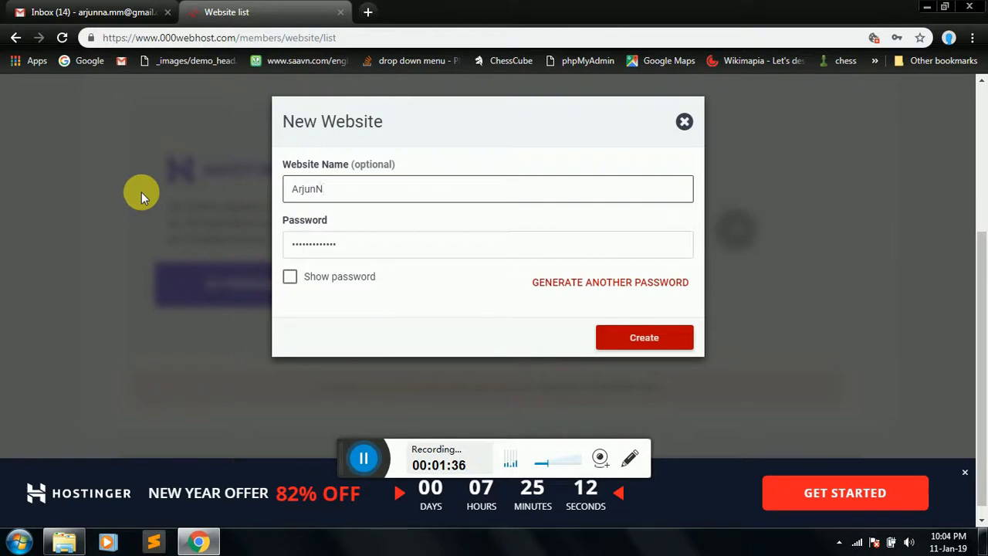
{"action": "type", "text": "A95"}
{"action": "left_click", "coordinate": [635, 340]}
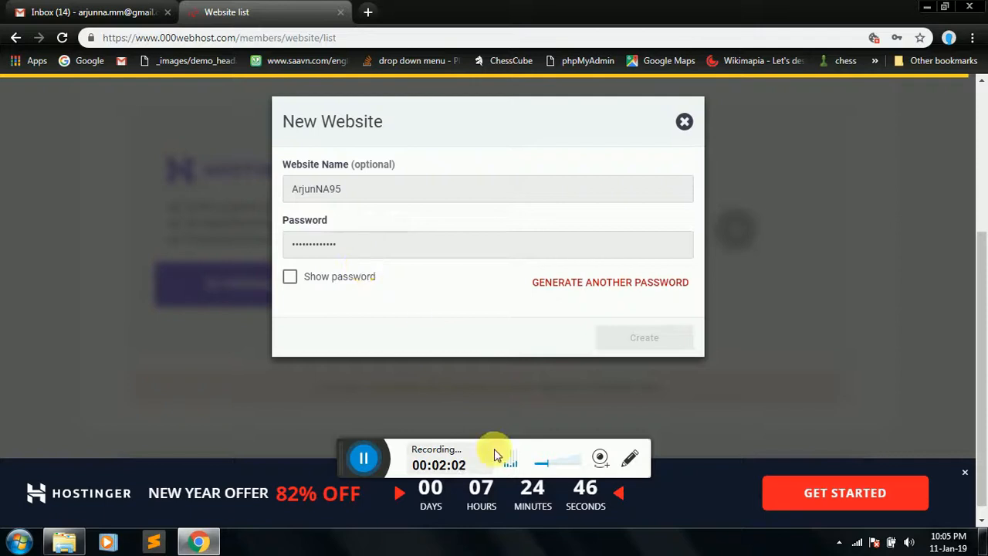
{"action": "left_click", "coordinate": [545, 467]}
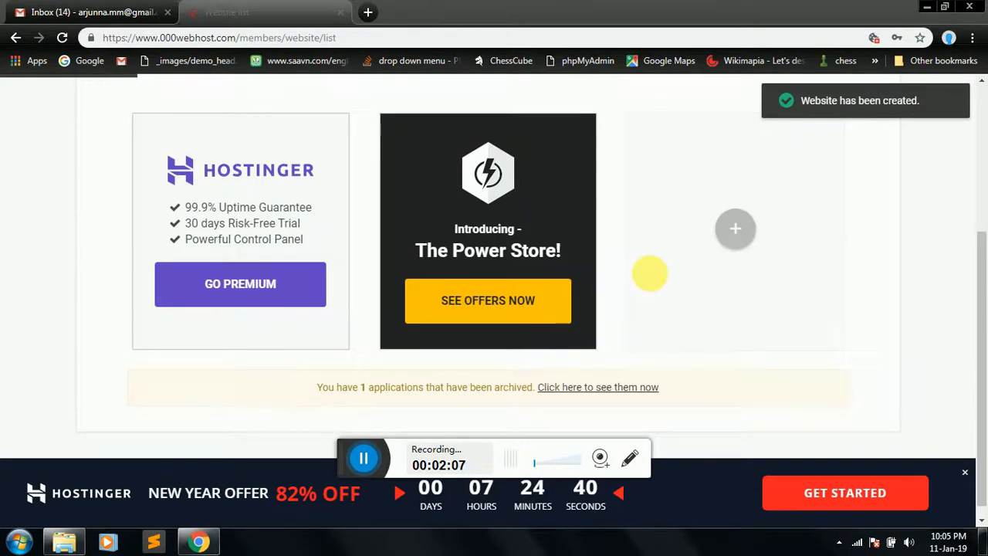
Go to My websites from the account menu and scroll to the site's card
{"action": "left_click_drag", "start_coordinate": [982, 317], "coordinate": [986, 168]}
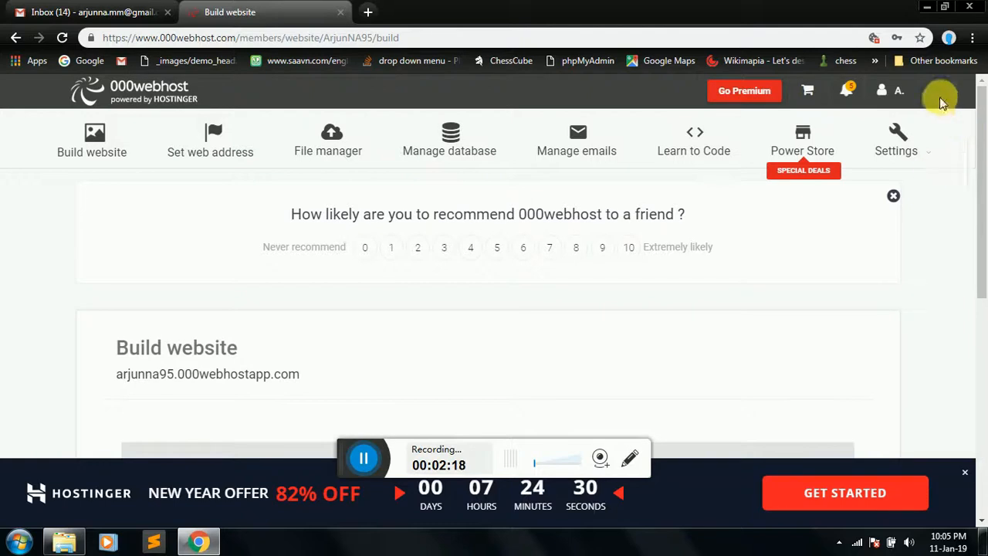
{"action": "left_click", "coordinate": [899, 92]}
{"action": "left_click", "coordinate": [883, 125]}
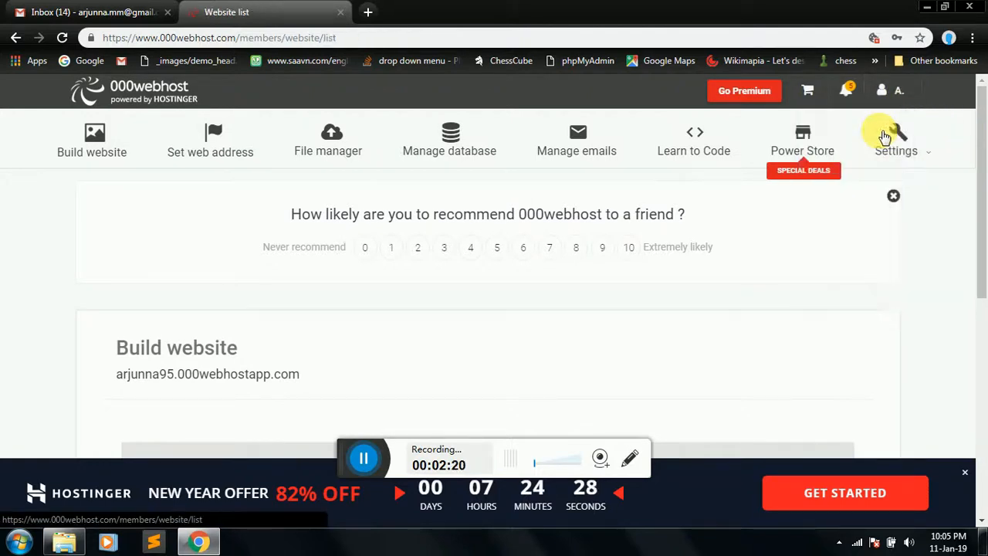
{"action": "scroll", "coordinate": [986, 146], "scroll_direction": "down", "scroll_amount": 3}
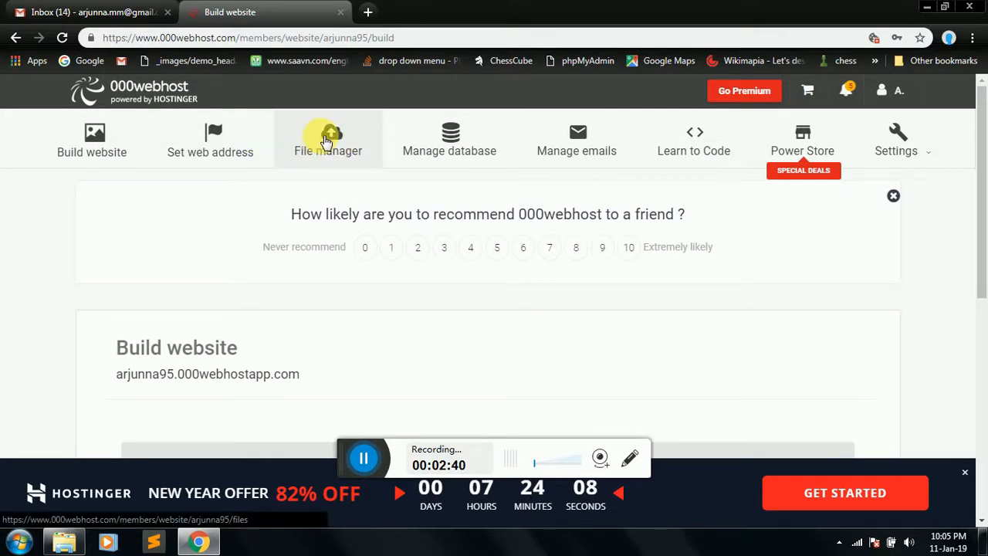
{"action": "scroll", "coordinate": [330, 154], "scroll_direction": "down", "scroll_amount": 5}
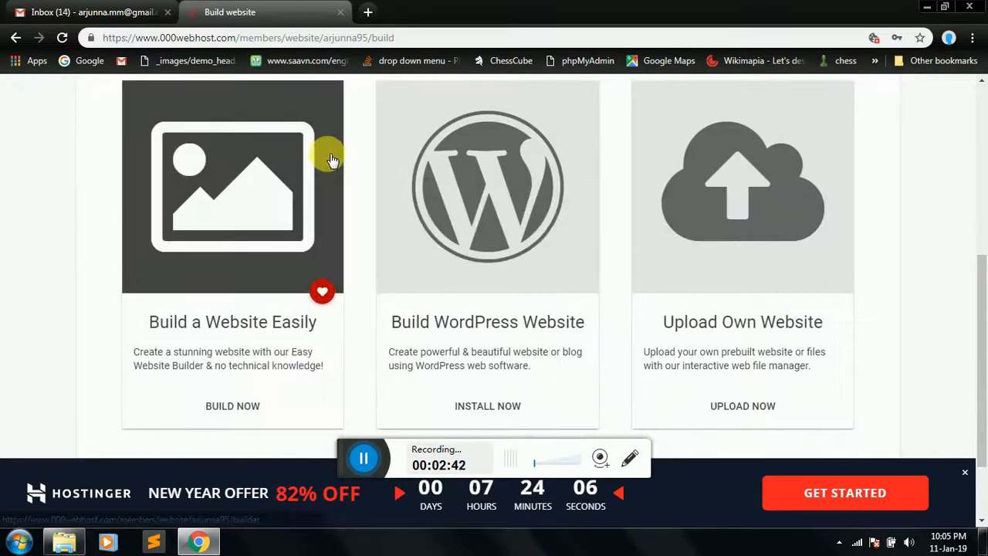
{"action": "scroll", "coordinate": [327, 155], "scroll_direction": "up", "scroll_amount": 1}
{"action": "scroll", "coordinate": [695, 254], "scroll_direction": "down", "scroll_amount": 2}
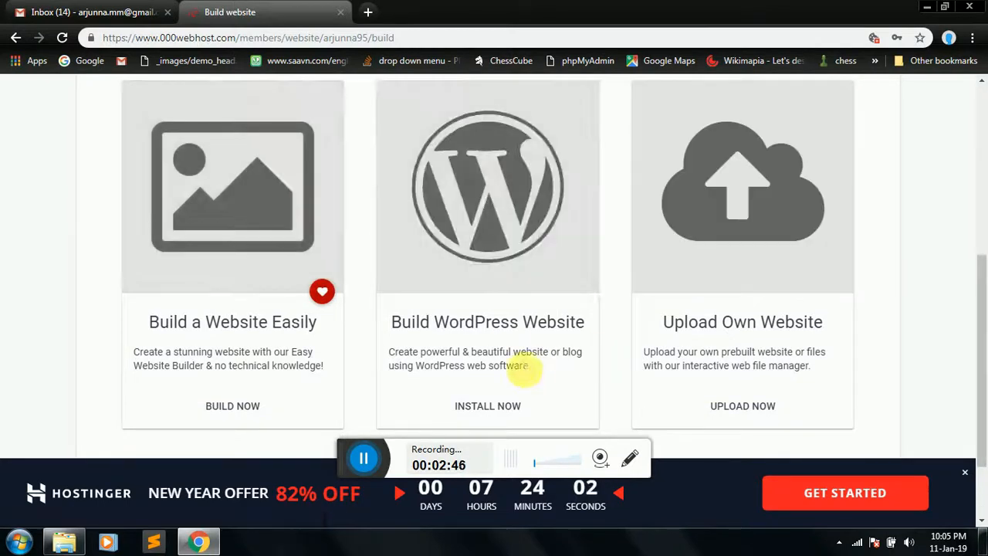
{"action": "scroll", "coordinate": [509, 332], "scroll_direction": "down", "scroll_amount": 1}
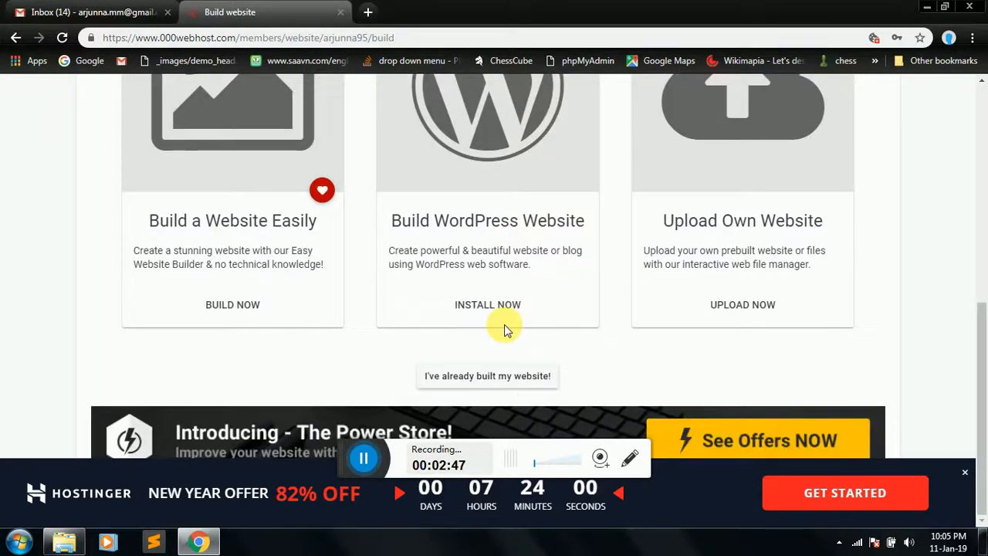
{"action": "scroll", "coordinate": [503, 327], "scroll_direction": "up", "scroll_amount": 3}
{"action": "scroll", "coordinate": [525, 312], "scroll_direction": "down", "scroll_amount": 2}
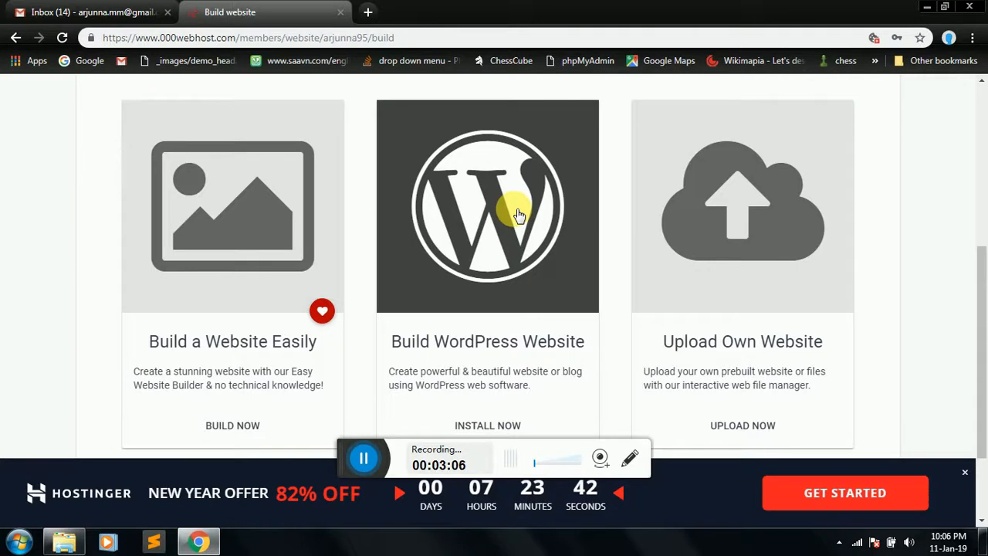
{"action": "scroll", "coordinate": [615, 278], "scroll_direction": "down", "scroll_amount": 2}
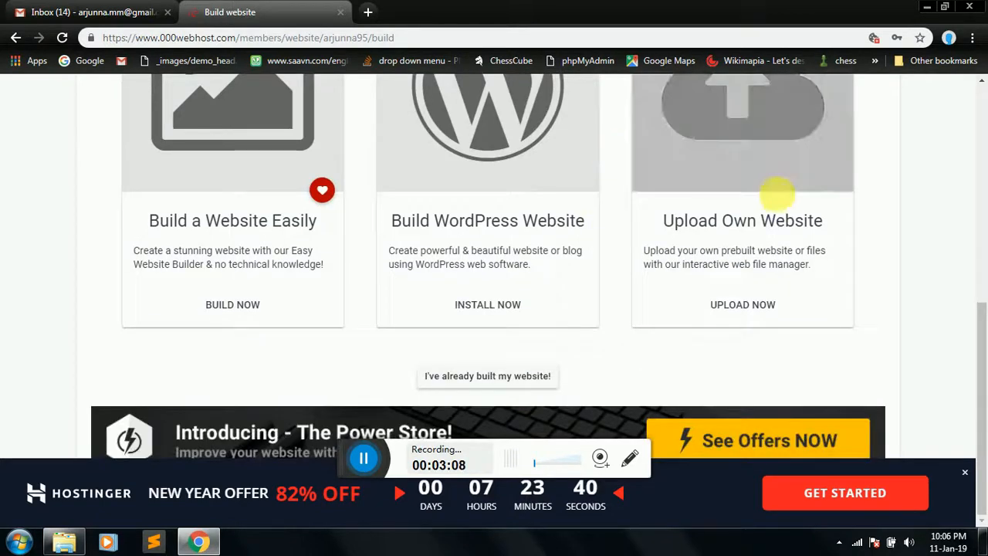
{"action": "scroll", "coordinate": [741, 232], "scroll_direction": "up", "scroll_amount": 3}
{"action": "scroll", "coordinate": [463, 270], "scroll_direction": "up", "scroll_amount": 3}
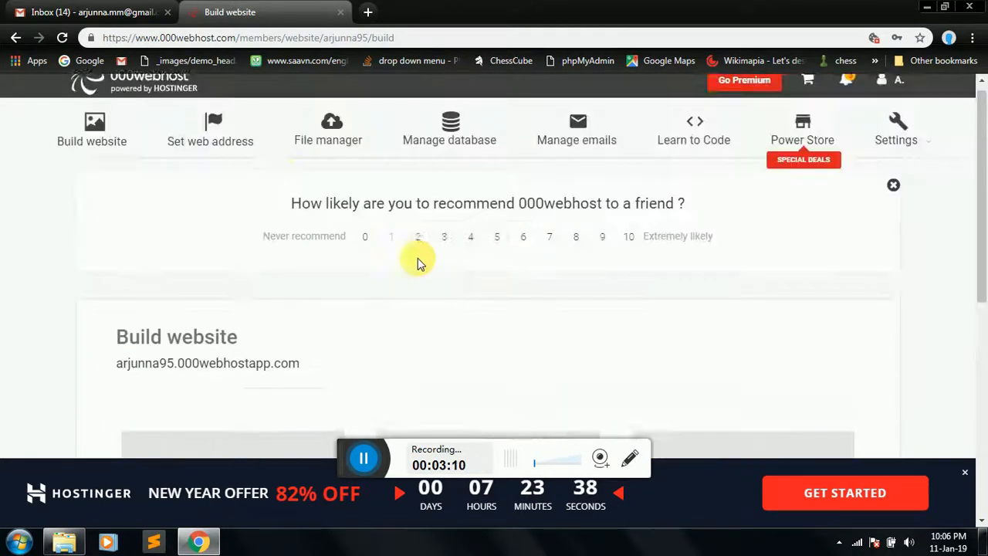
Open the website's File manager section and launch Upload files now
{"action": "left_click", "coordinate": [354, 154]}
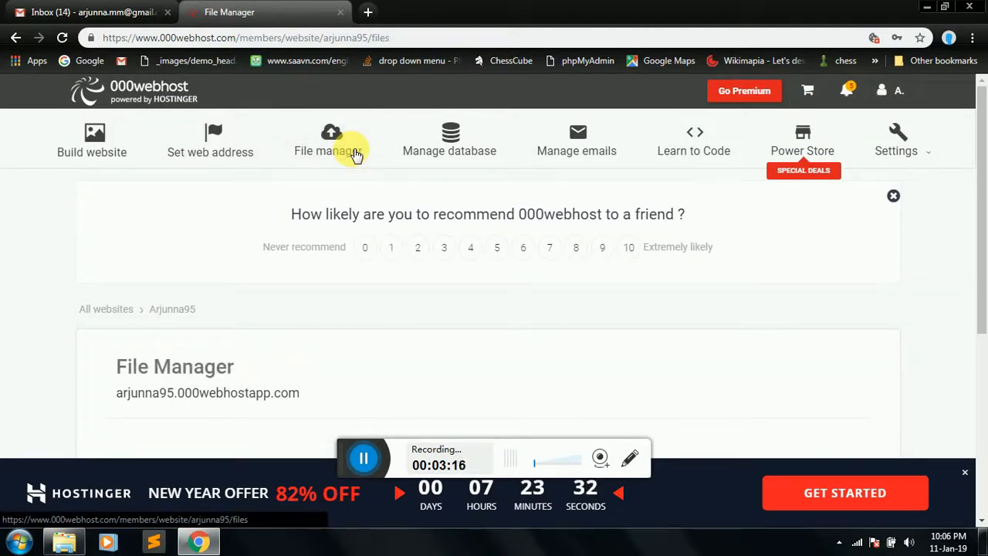
{"action": "scroll", "coordinate": [347, 222], "scroll_direction": "down", "scroll_amount": 3}
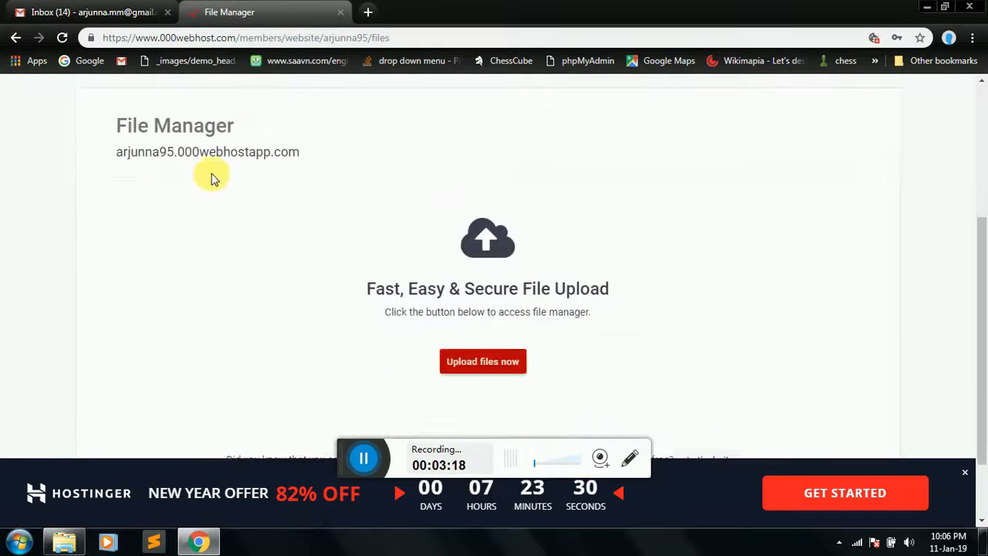
{"action": "left_click", "coordinate": [477, 356]}
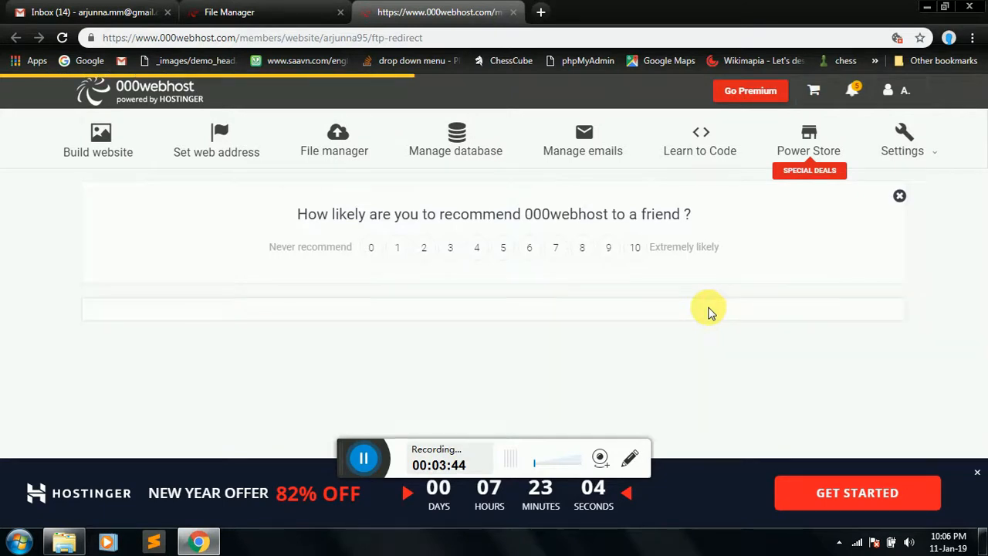
Wait for the files.000webhost.com login tab to load, checking the network status meanwhile
{"action": "scroll", "coordinate": [703, 304], "scroll_direction": "down", "scroll_amount": 2}
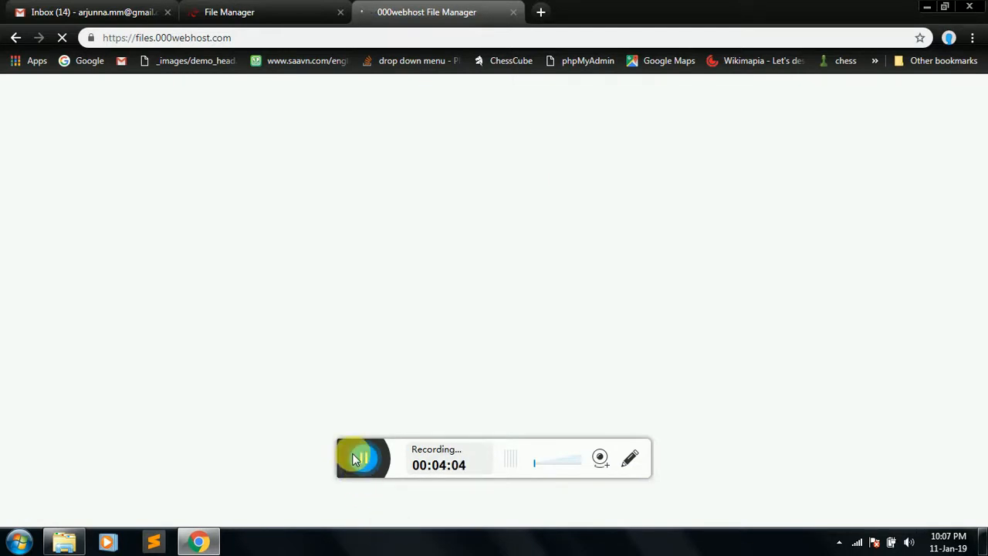
{"action": "left_click_drag", "start_coordinate": [350, 462], "coordinate": [594, 10]}
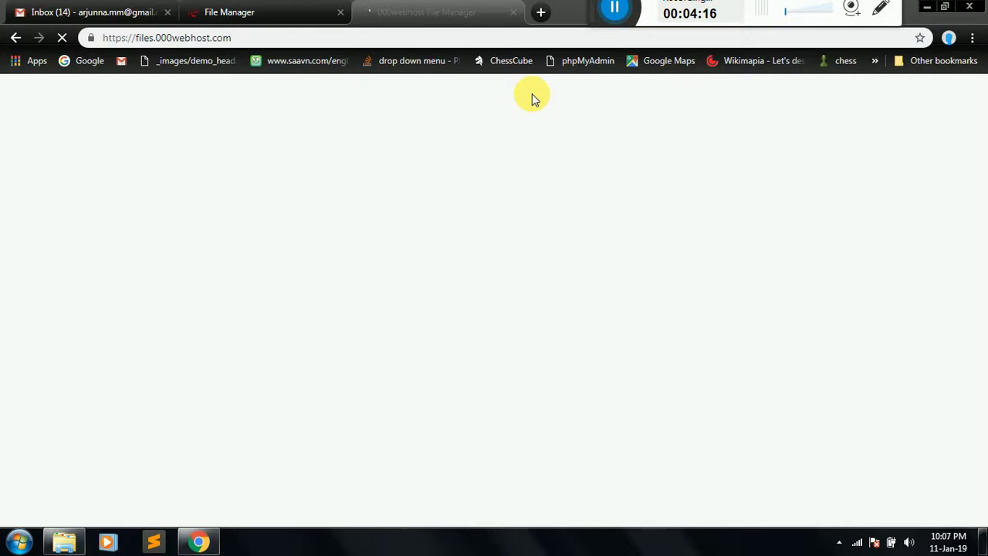
{"action": "left_click", "coordinate": [260, 14]}
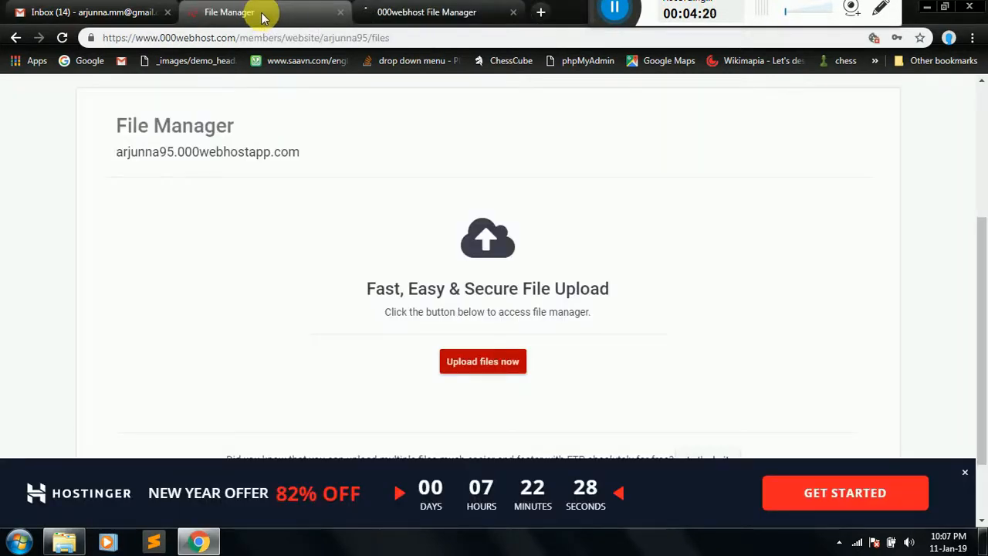
{"action": "left_click", "coordinate": [462, 14]}
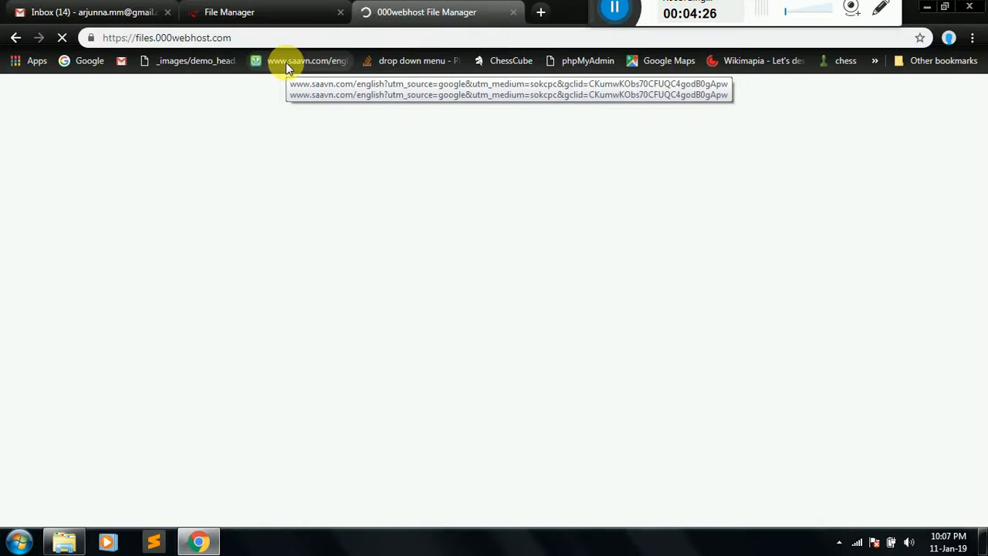
{"action": "left_click", "coordinate": [299, 15]}
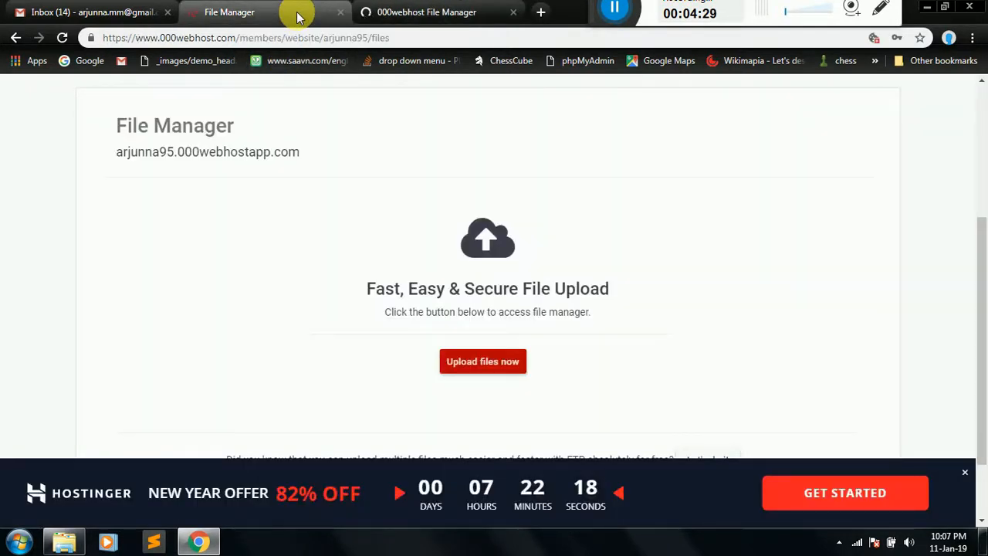
{"action": "left_click", "coordinate": [421, 11]}
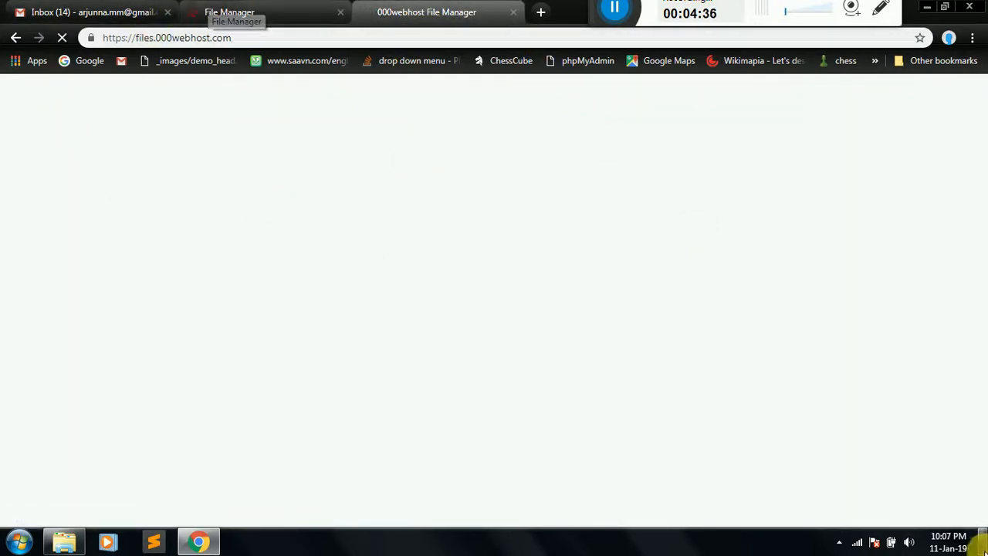
{"action": "left_click", "coordinate": [860, 543]}
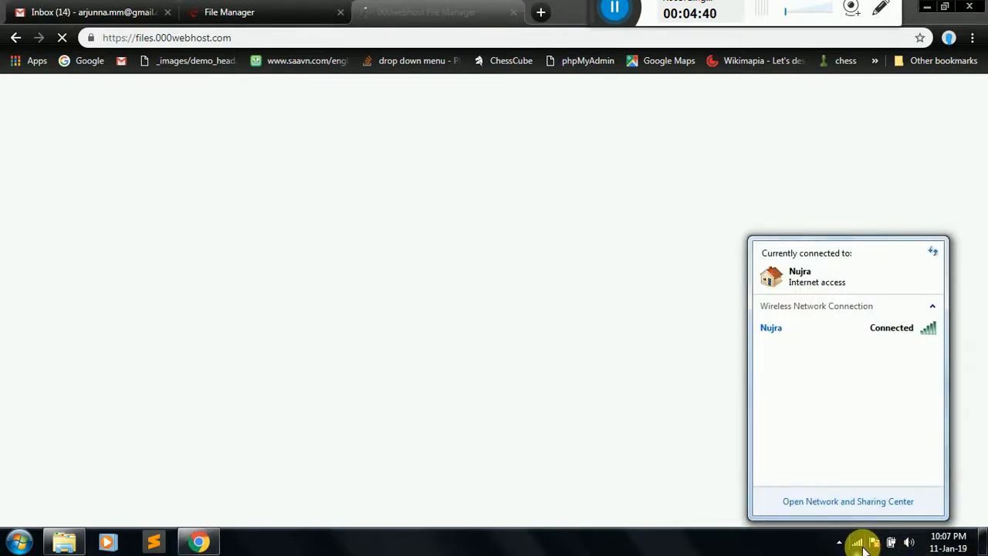
{"action": "left_click", "coordinate": [425, 6]}
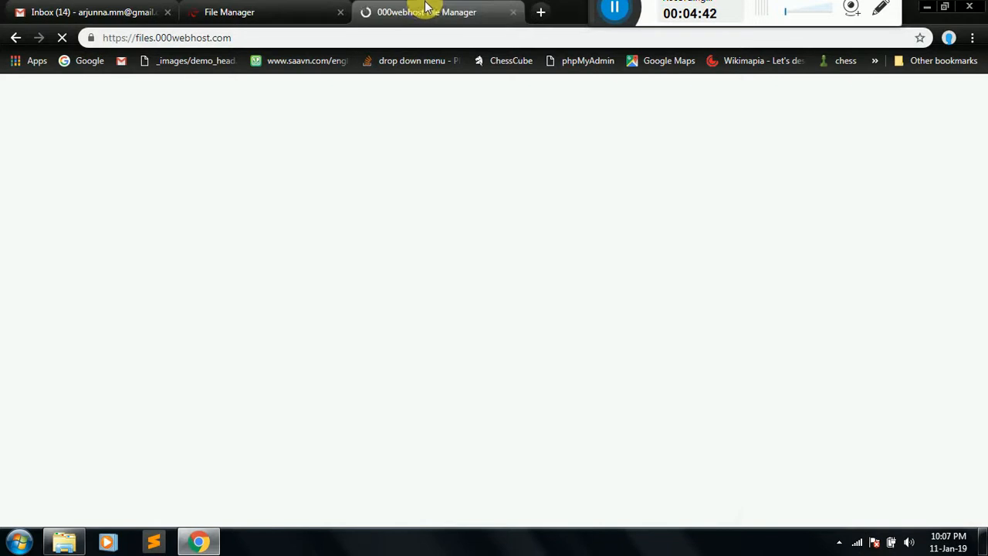
{"action": "left_click", "coordinate": [260, 9]}
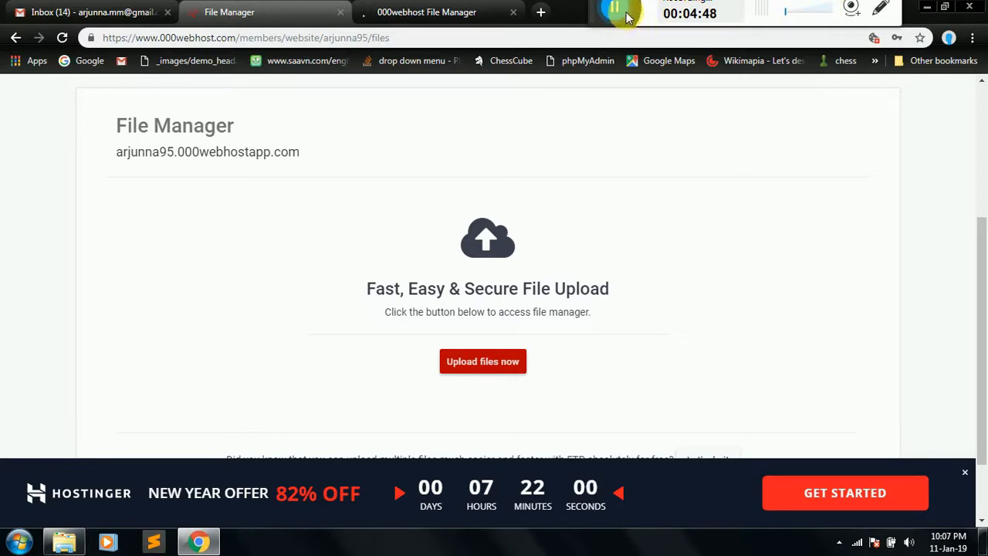
{"action": "left_click_drag", "start_coordinate": [627, 16], "coordinate": [647, 23]}
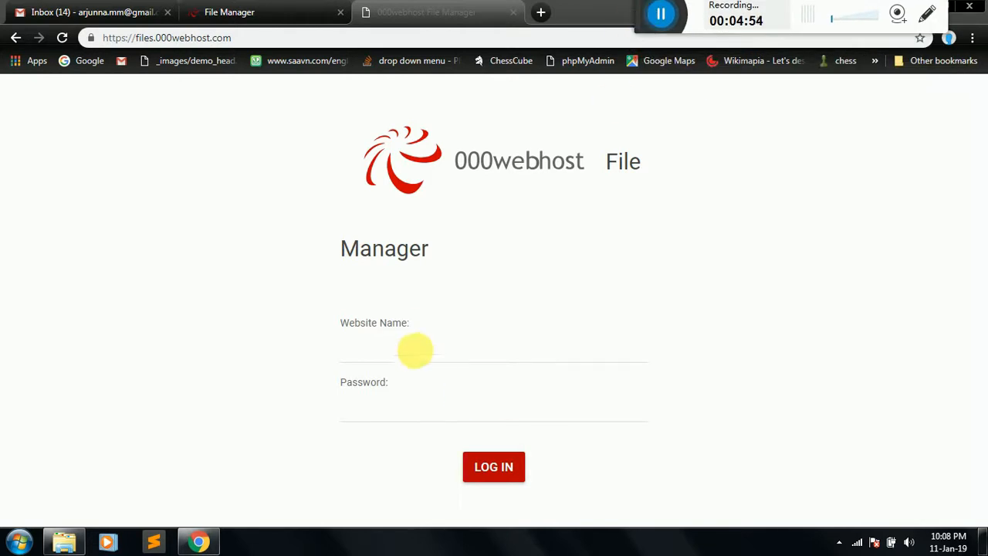
Try the File Manager login fields, relaunch the file manager, and close the duplicate login tab
{"action": "left_click", "coordinate": [421, 353]}
{"action": "left_click", "coordinate": [444, 409]}
{"action": "left_click", "coordinate": [457, 333]}
{"action": "left_click", "coordinate": [457, 352]}
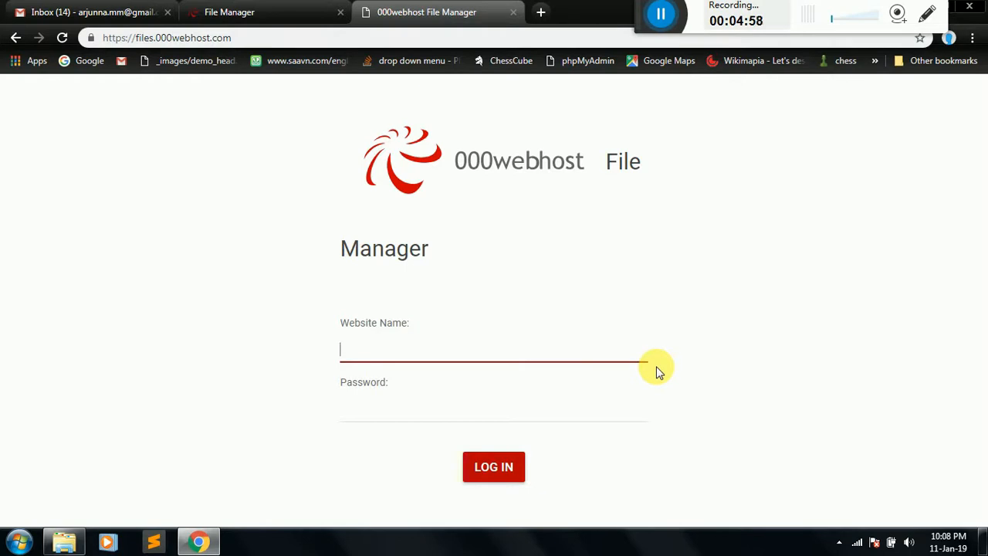
{"action": "left_click", "coordinate": [328, 13]}
{"action": "left_click", "coordinate": [518, 365]}
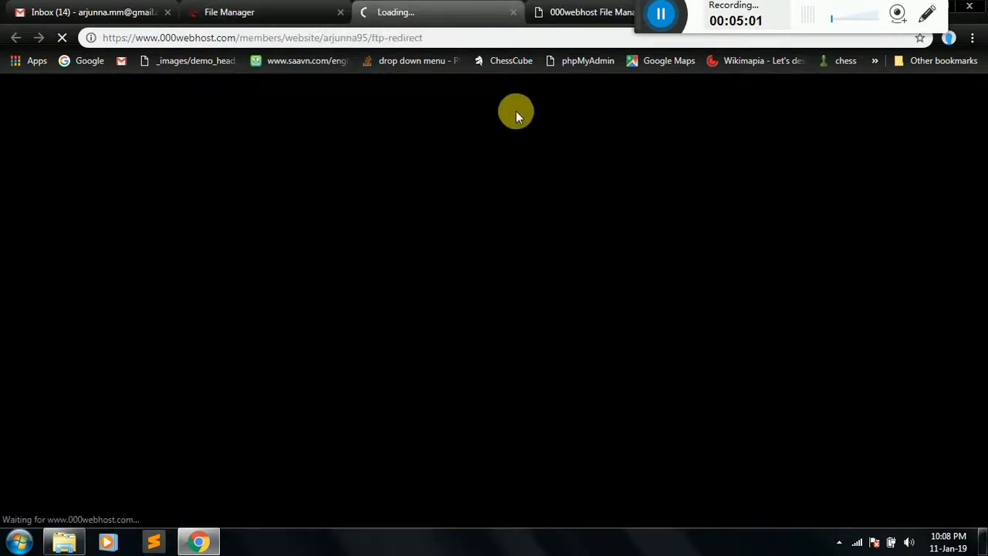
{"action": "left_click", "coordinate": [559, 9]}
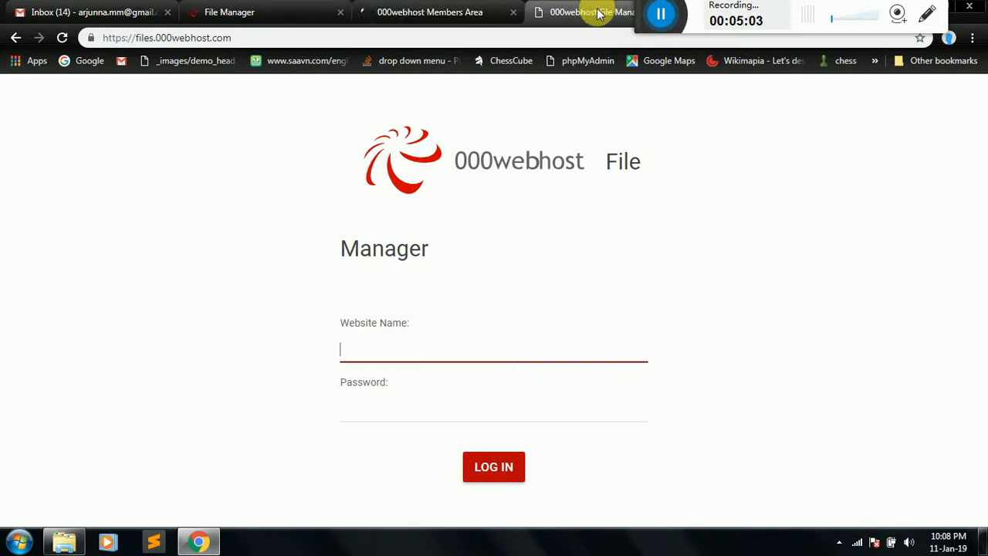
{"action": "left_click", "coordinate": [494, 12]}
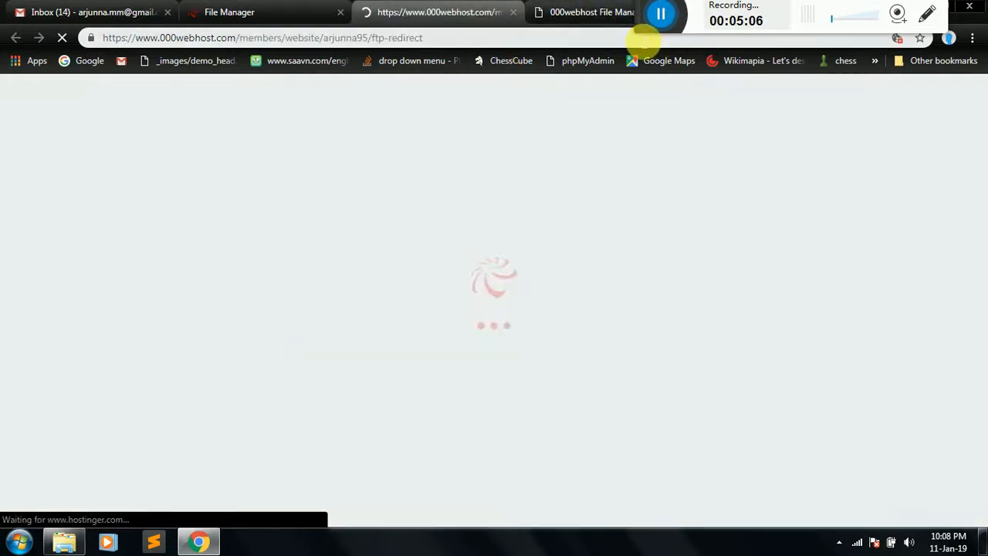
{"action": "left_click", "coordinate": [686, 12]}
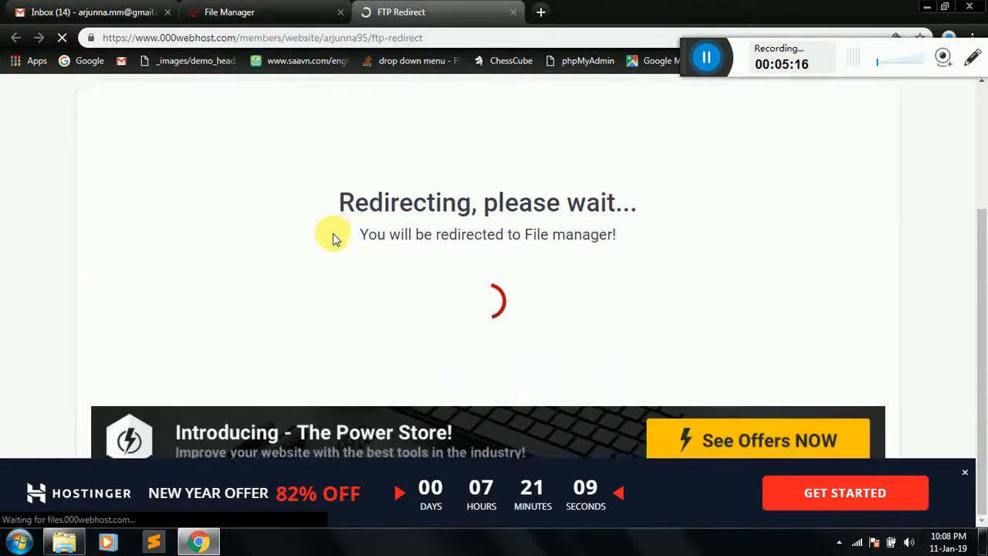
Check whether the file manager tab loaded, then open Manage database from the dashboard
{"action": "left_click", "coordinate": [283, 11]}
{"action": "scroll", "coordinate": [384, 260], "scroll_direction": "down", "scroll_amount": 1}
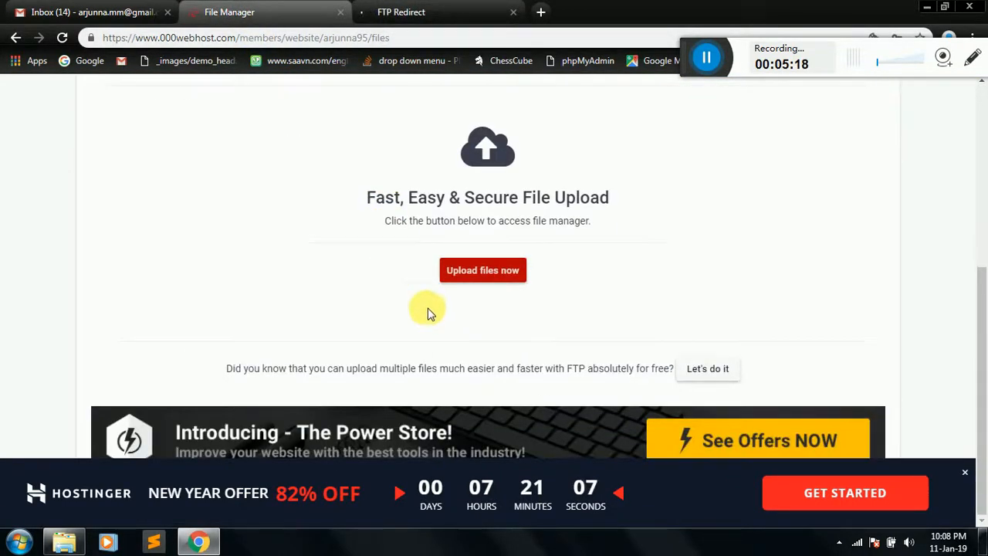
{"action": "scroll", "coordinate": [658, 374], "scroll_direction": "up", "scroll_amount": 3}
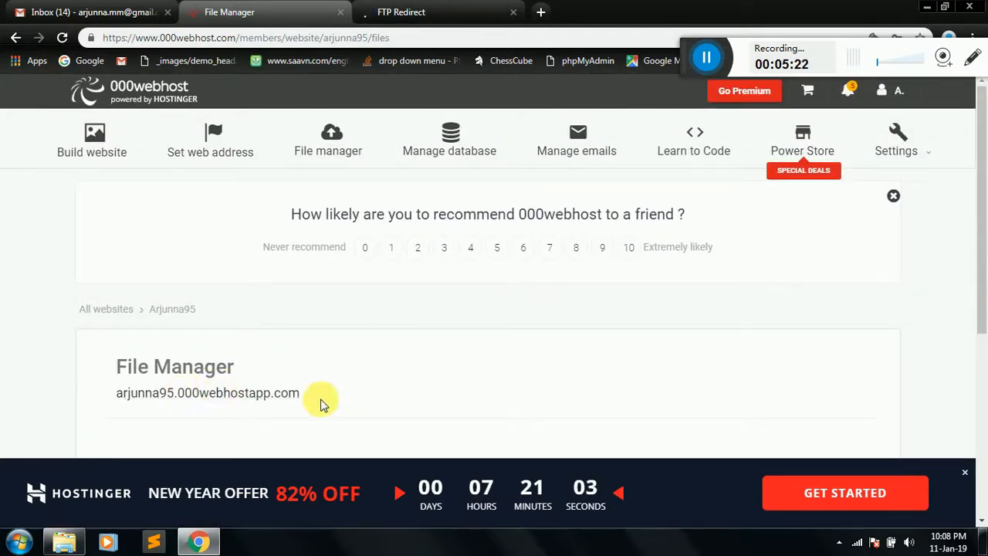
{"action": "left_click_drag", "start_coordinate": [347, 396], "coordinate": [103, 400]}
{"action": "left_click", "coordinate": [421, 9]}
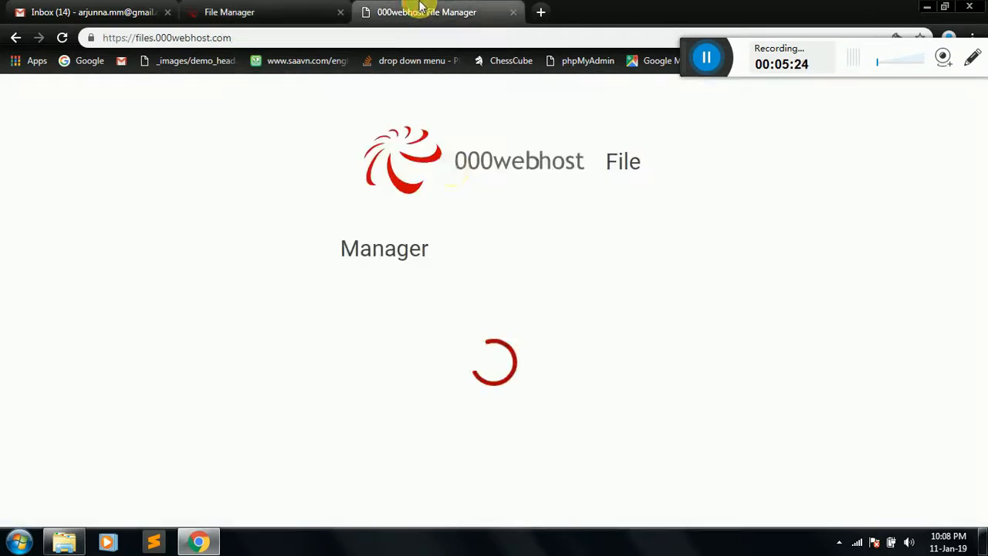
{"action": "left_click", "coordinate": [249, 9]}
{"action": "left_click", "coordinate": [405, 9]}
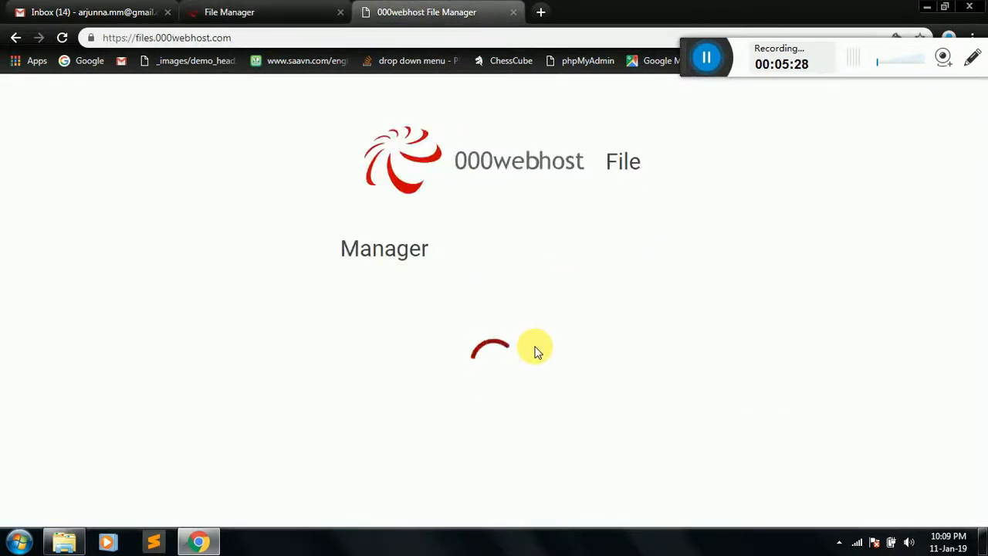
{"action": "left_click", "coordinate": [270, 11]}
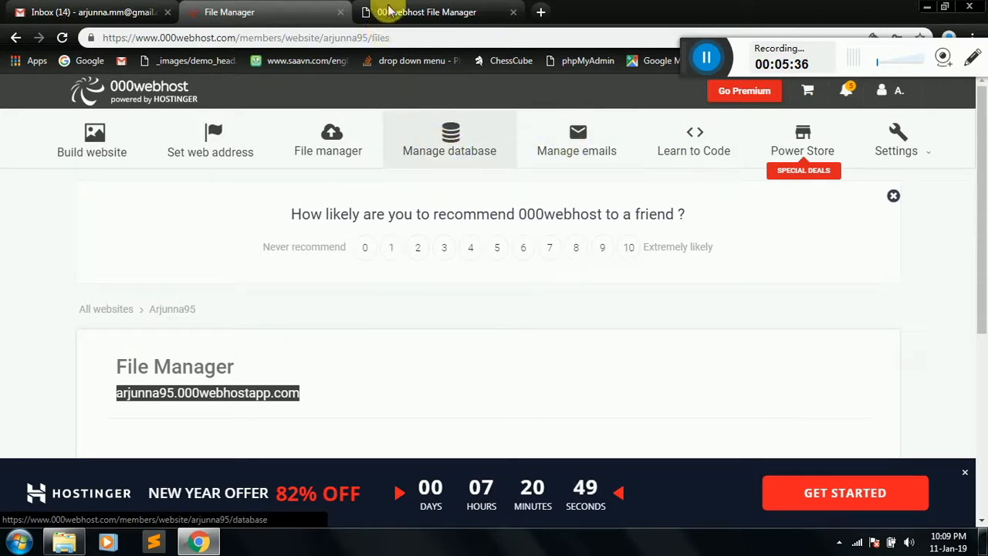
{"action": "left_click", "coordinate": [437, 14]}
{"action": "left_click", "coordinate": [332, 11]}
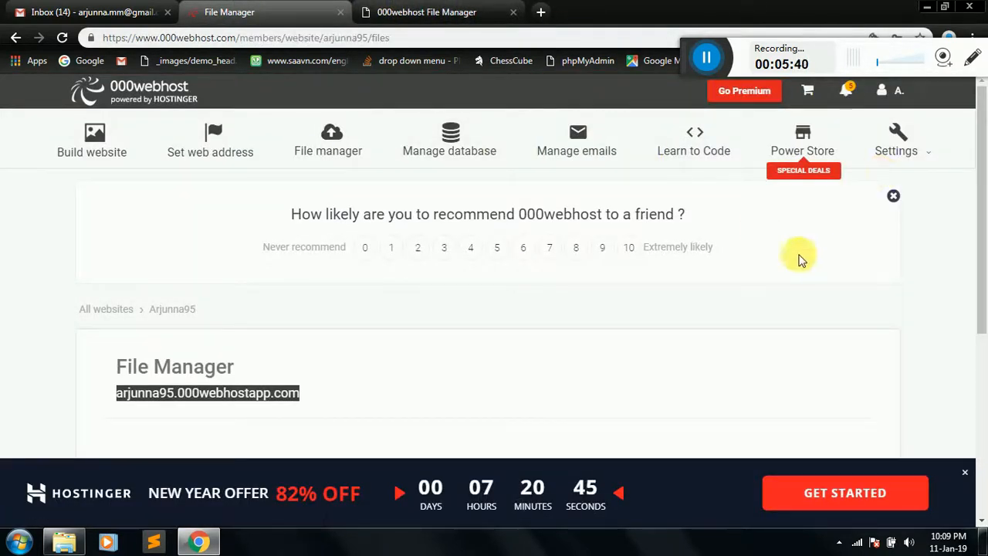
{"action": "left_click", "coordinate": [460, 154]}
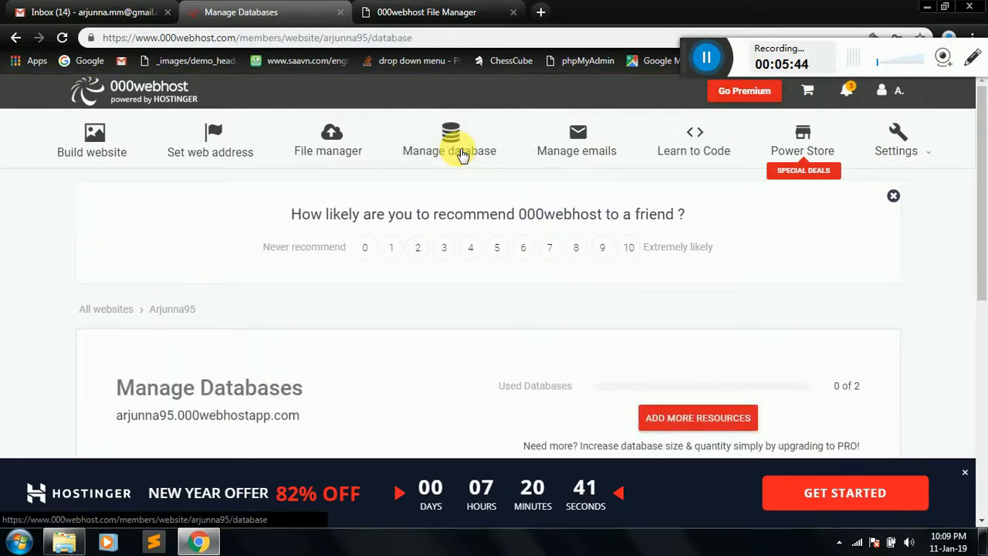
Create a new database named NewDB with database user root and a password
{"action": "scroll", "coordinate": [450, 317], "scroll_direction": "down", "scroll_amount": 3}
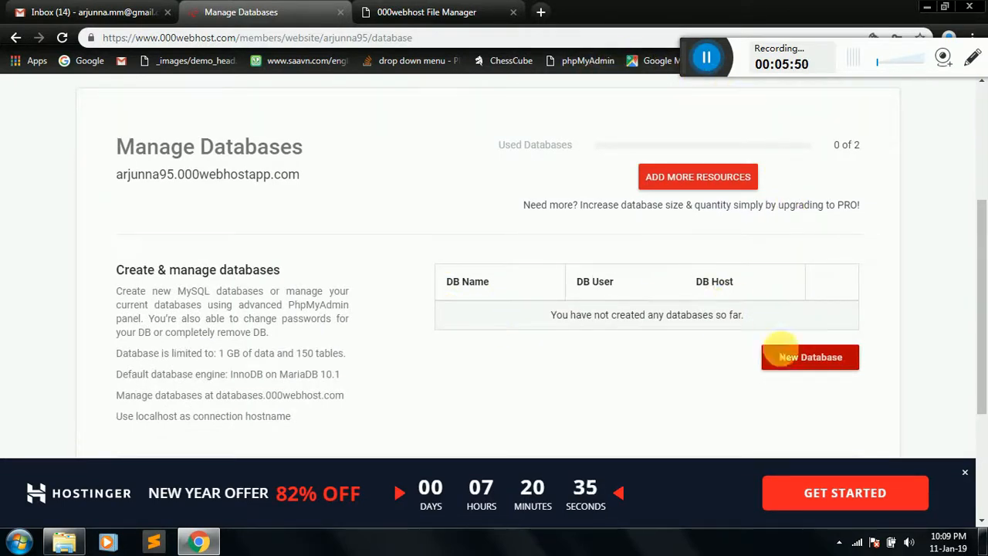
{"action": "left_click", "coordinate": [795, 359]}
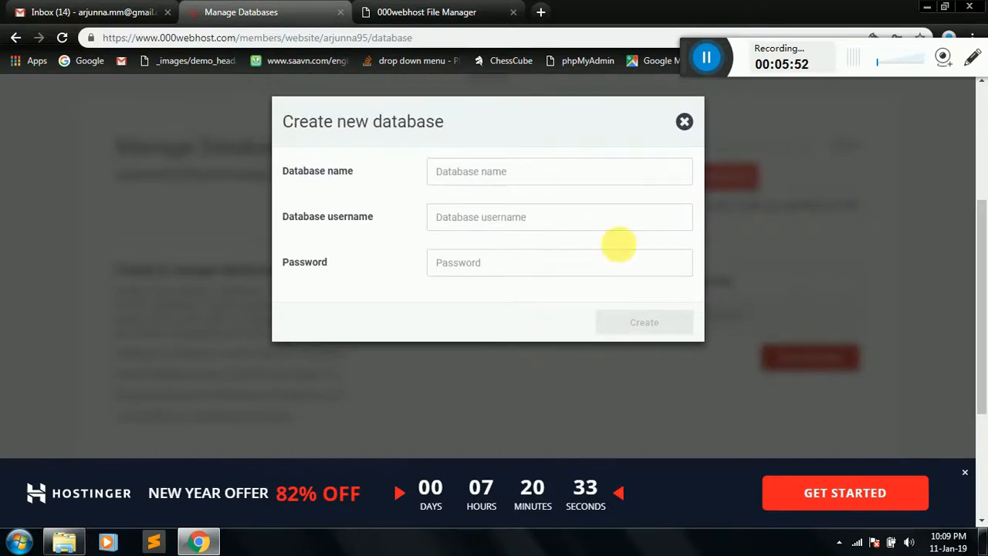
{"action": "left_click", "coordinate": [521, 186]}
{"action": "type", "text": "NewDB"}
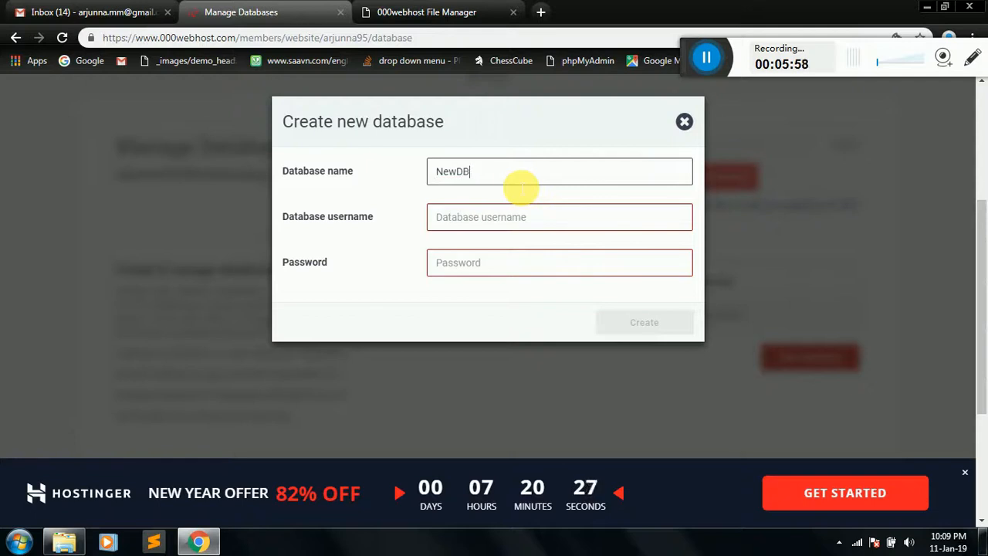
{"action": "left_click", "coordinate": [516, 217]}
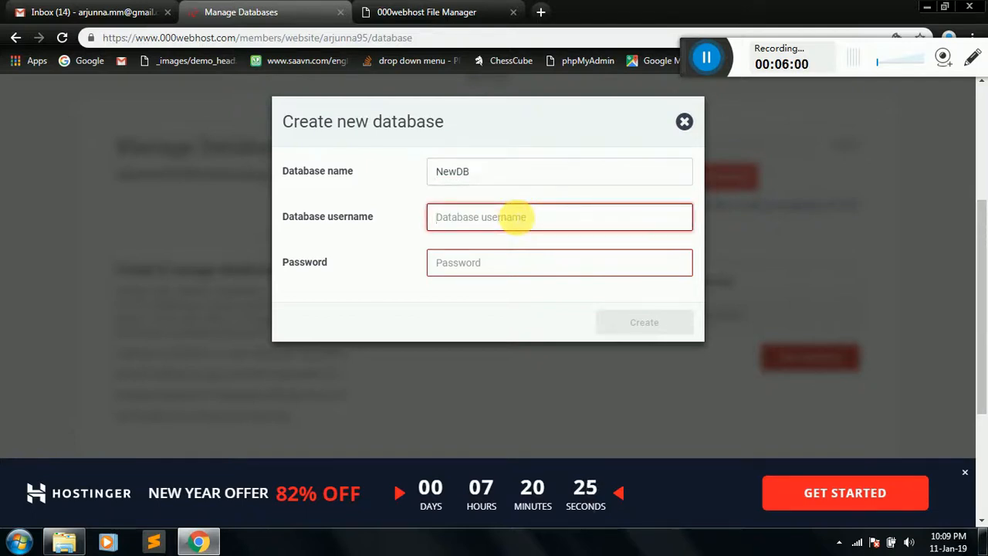
{"action": "type", "text": "root"}
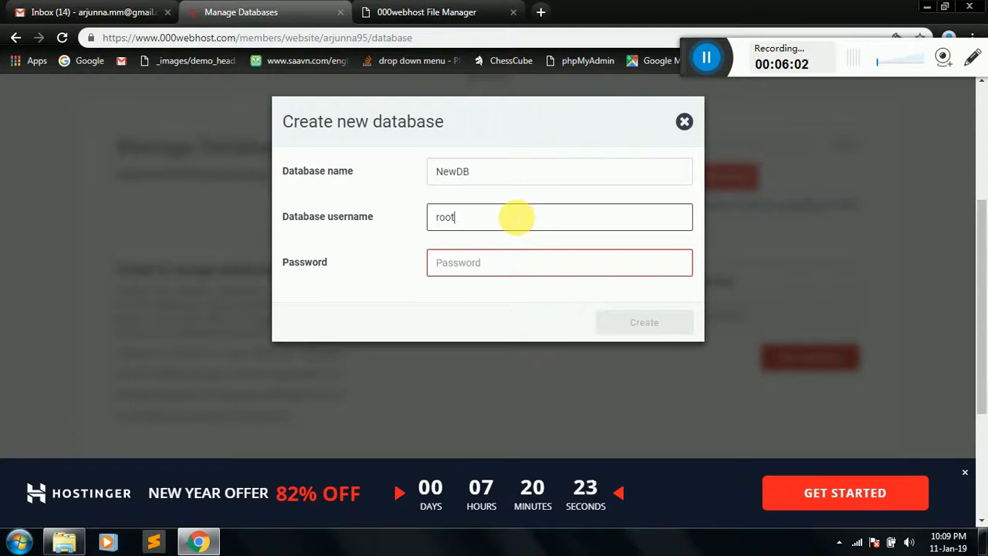
{"action": "key", "text": "Tab"}
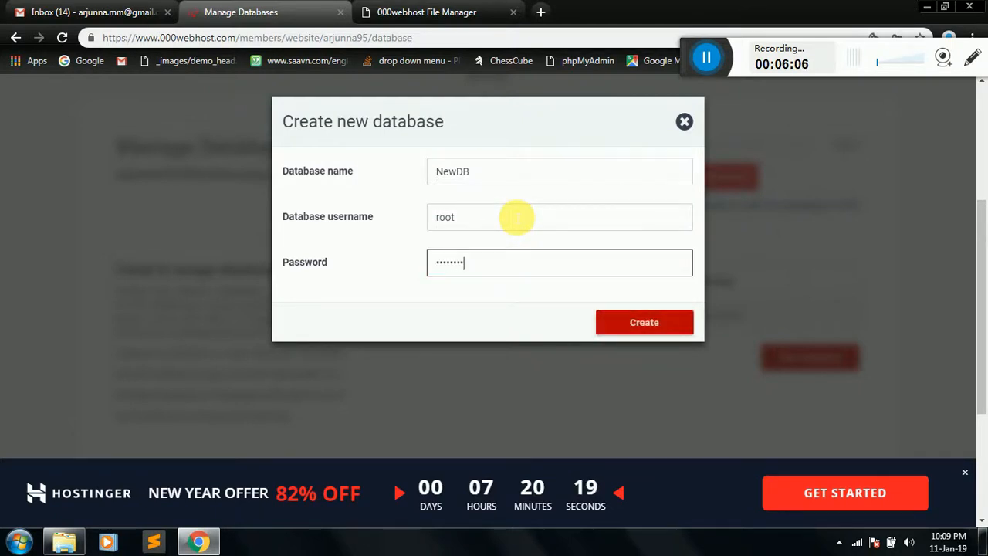
{"action": "left_click", "coordinate": [613, 320]}
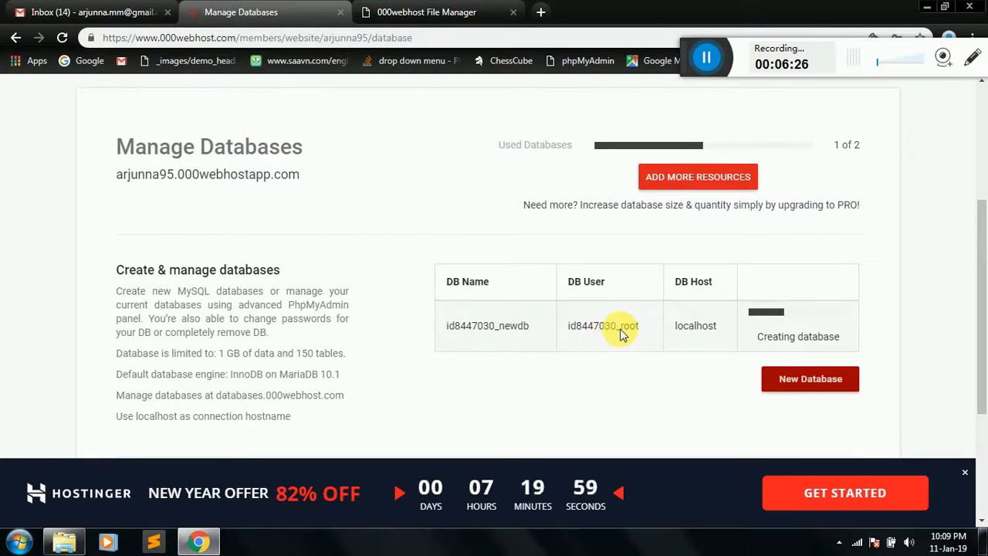
Open a new blank tab and copy the site's 000webhostapp.com address from Manage Databases
{"action": "left_click", "coordinate": [393, 11]}
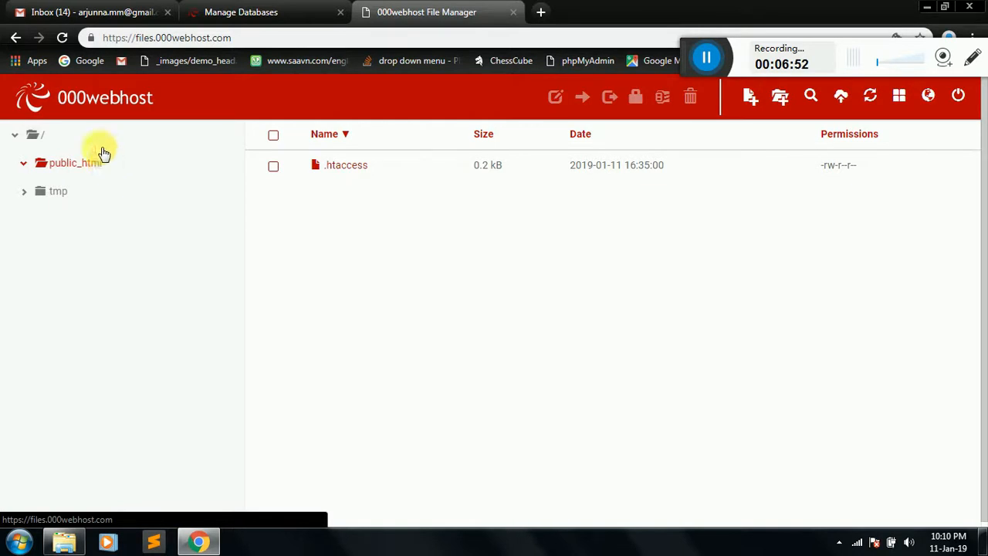
{"action": "left_click", "coordinate": [541, 11]}
{"action": "left_click", "coordinate": [339, 8]}
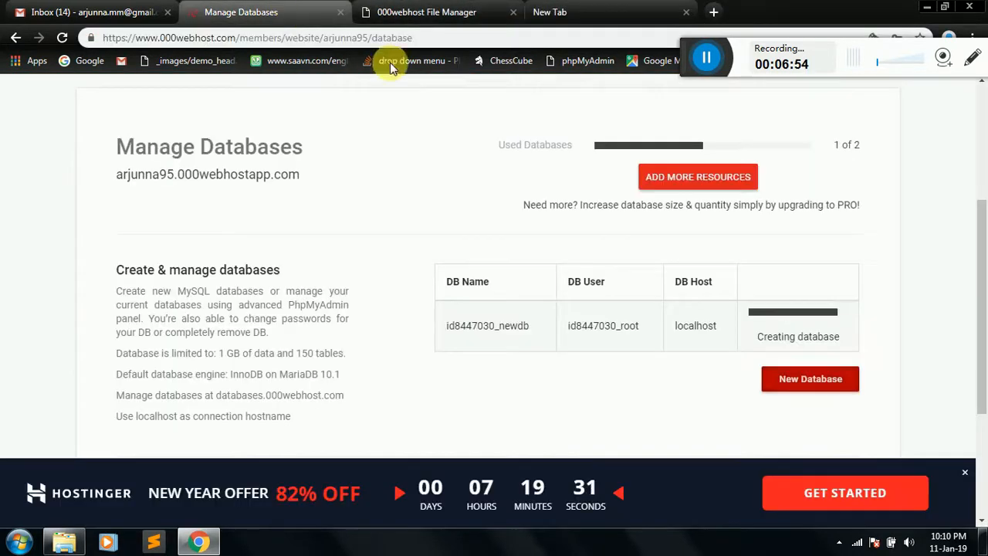
{"action": "left_click_drag", "start_coordinate": [287, 293], "coordinate": [119, 298]}
{"action": "key", "text": "super+c"}
{"action": "right_click", "coordinate": [122, 300]}
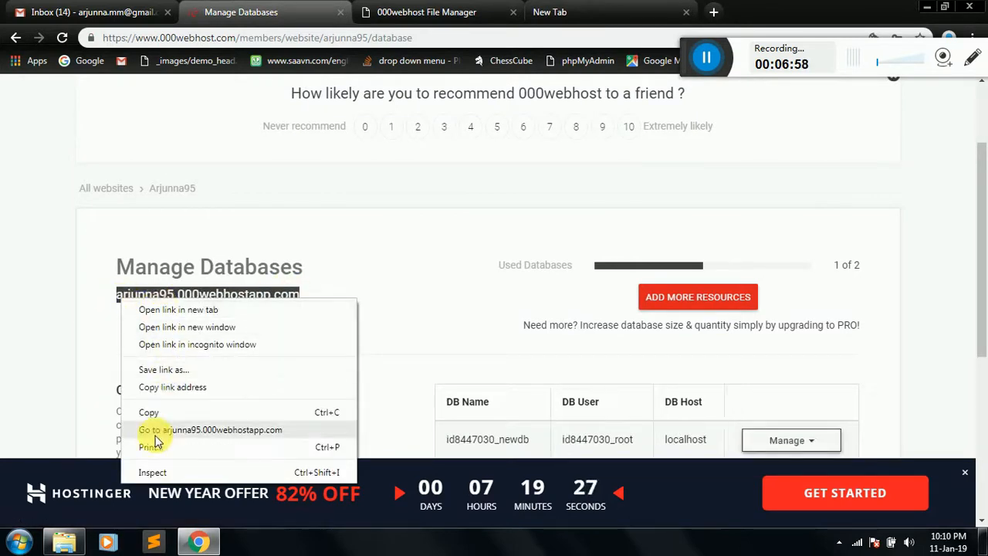
{"action": "left_click", "coordinate": [149, 411]}
{"action": "left_click", "coordinate": [610, 7]}
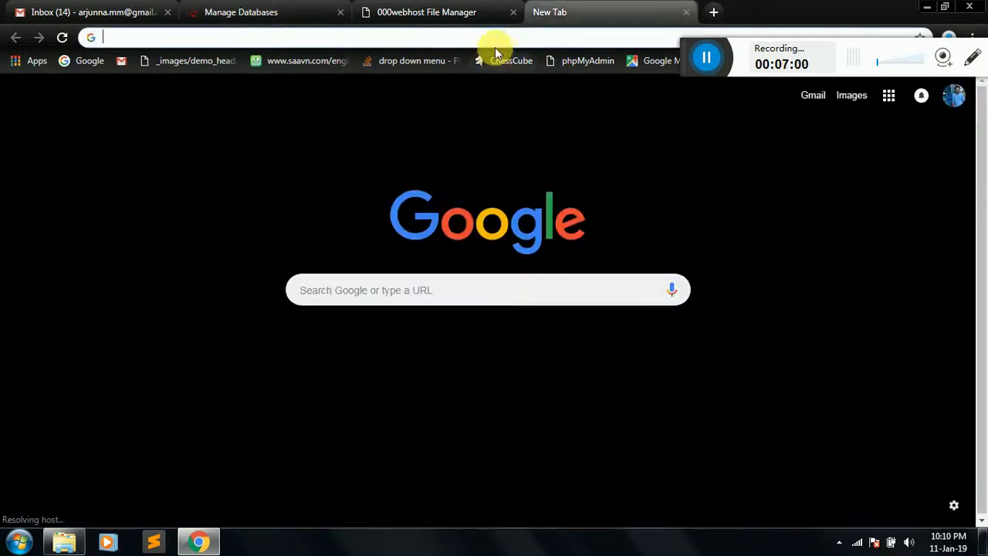
Paste the site's address into the new tab's address bar and load it
{"action": "right_click", "coordinate": [486, 38]}
{"action": "left_click", "coordinate": [522, 117]}
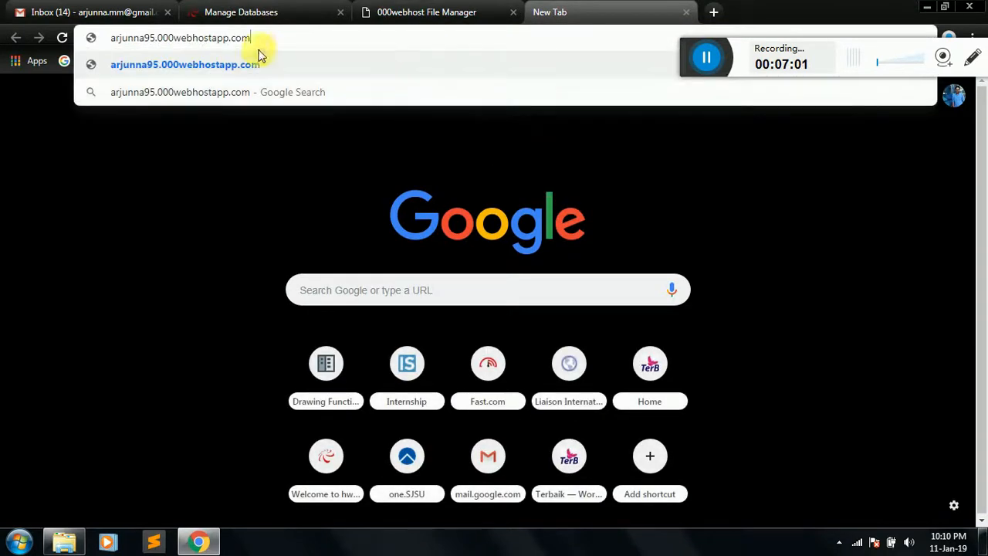
{"action": "left_click", "coordinate": [309, 12]}
{"action": "left_click", "coordinate": [601, 12]}
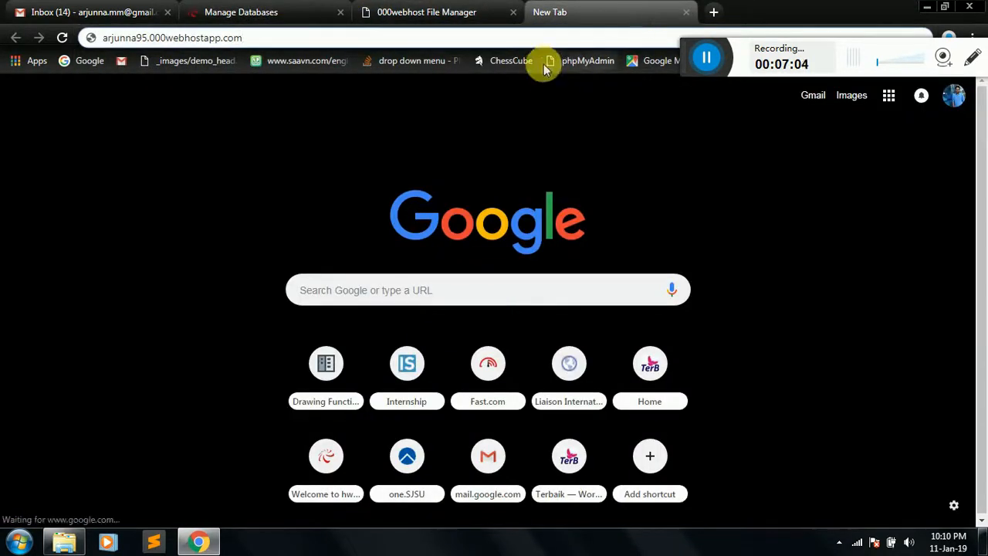
{"action": "key", "text": "Return"}
{"action": "left_click", "coordinate": [479, 6]}
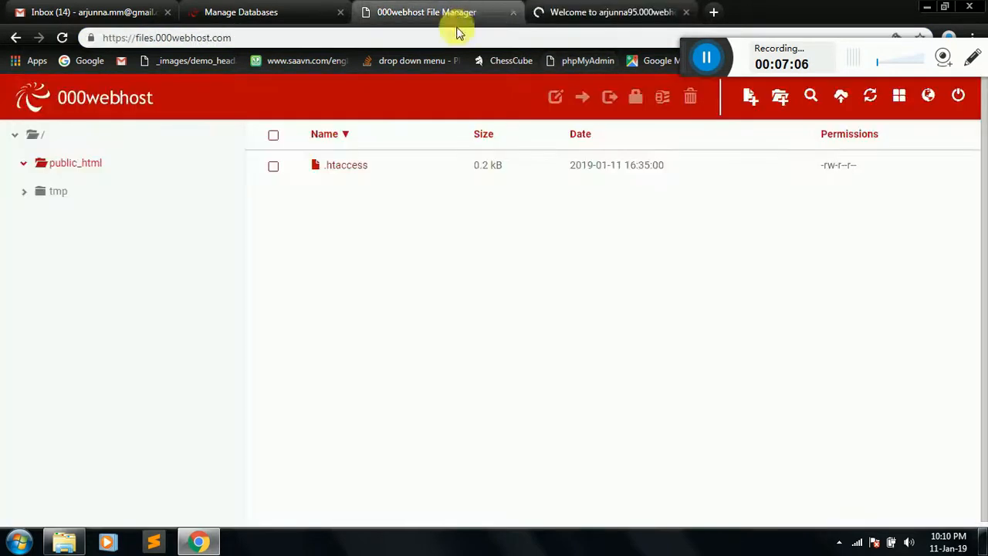
{"action": "left_click", "coordinate": [618, 6]}
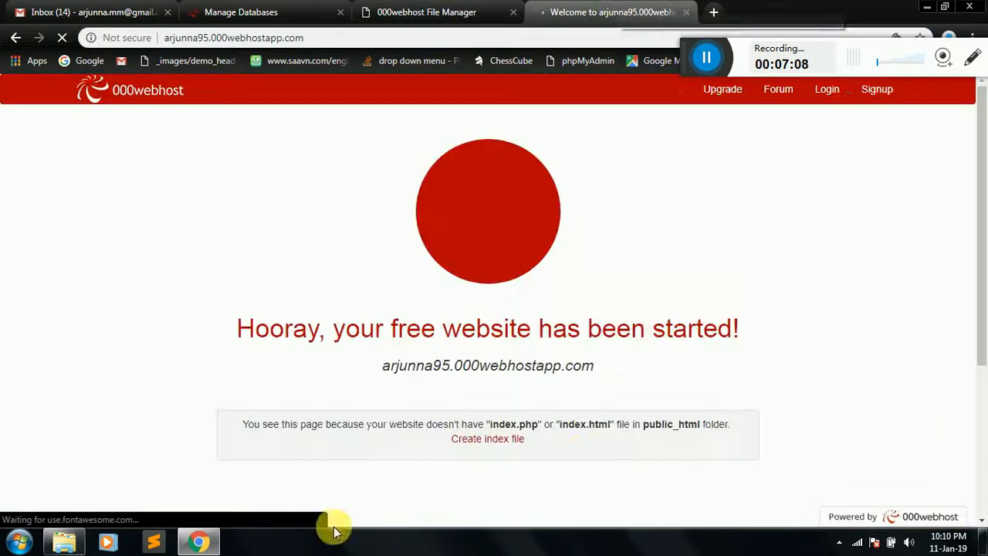
Dismiss the New Year offer banner, review the placeholder page's index.html notice, and return to File Manager
{"action": "scroll", "coordinate": [587, 452], "scroll_direction": "down", "scroll_amount": 3}
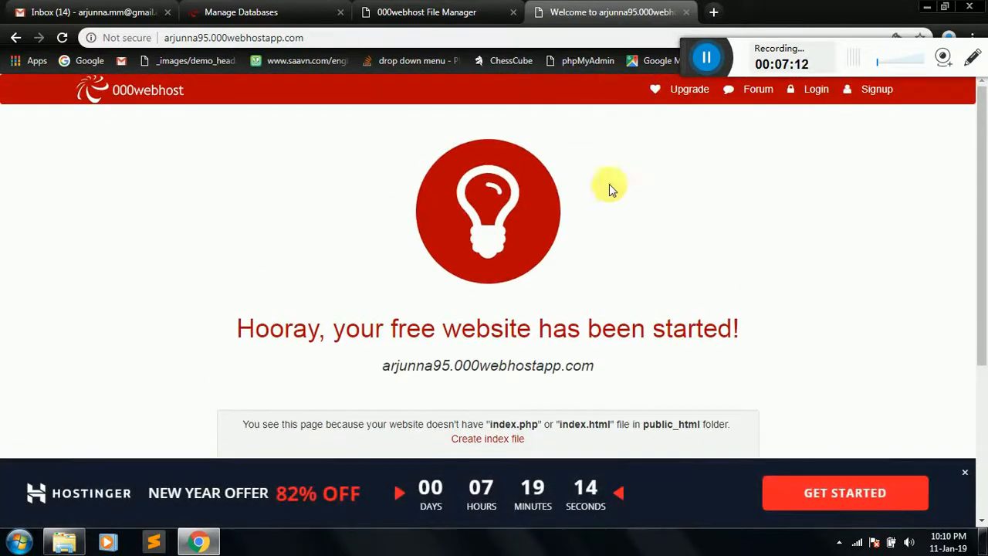
{"action": "left_click", "coordinate": [965, 472]}
{"action": "scroll", "coordinate": [693, 341], "scroll_direction": "down", "scroll_amount": 1}
{"action": "scroll", "coordinate": [693, 340], "scroll_direction": "down", "scroll_amount": 2}
{"action": "scroll", "coordinate": [688, 332], "scroll_direction": "up", "scroll_amount": 3}
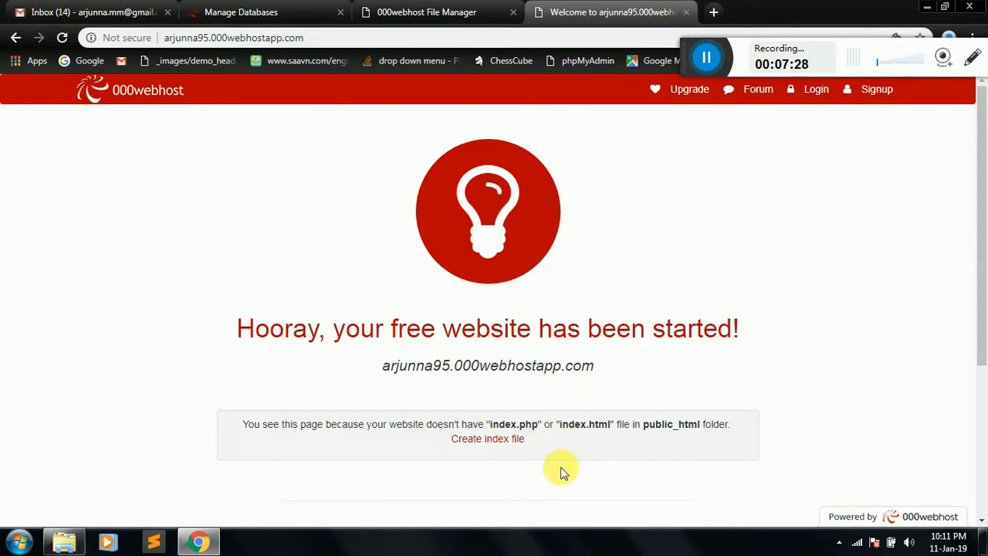
{"action": "left_click_drag", "start_coordinate": [501, 424], "coordinate": [602, 434]}
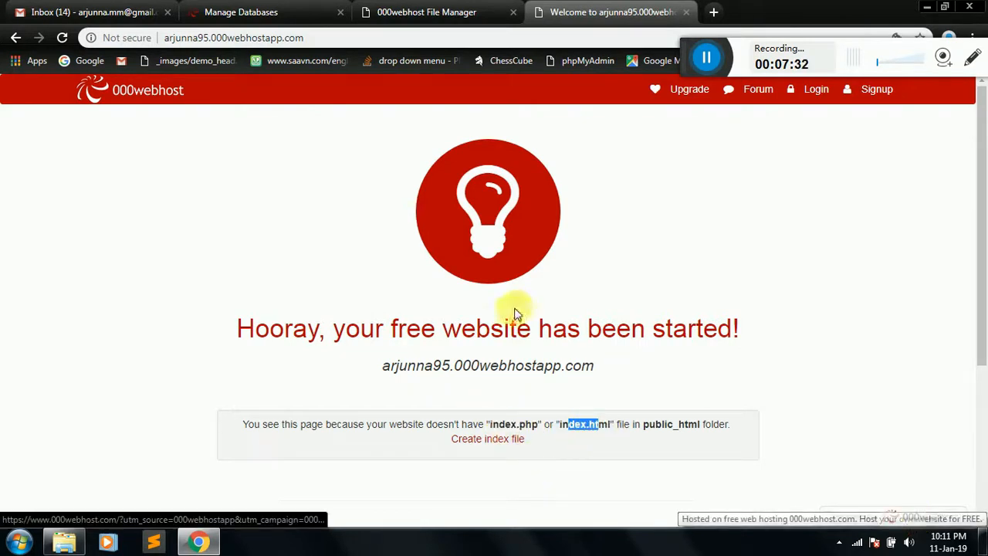
{"action": "scroll", "coordinate": [474, 342], "scroll_direction": "down", "scroll_amount": 3}
{"action": "scroll", "coordinate": [474, 342], "scroll_direction": "up", "scroll_amount": 3}
{"action": "left_click", "coordinate": [419, 12]}
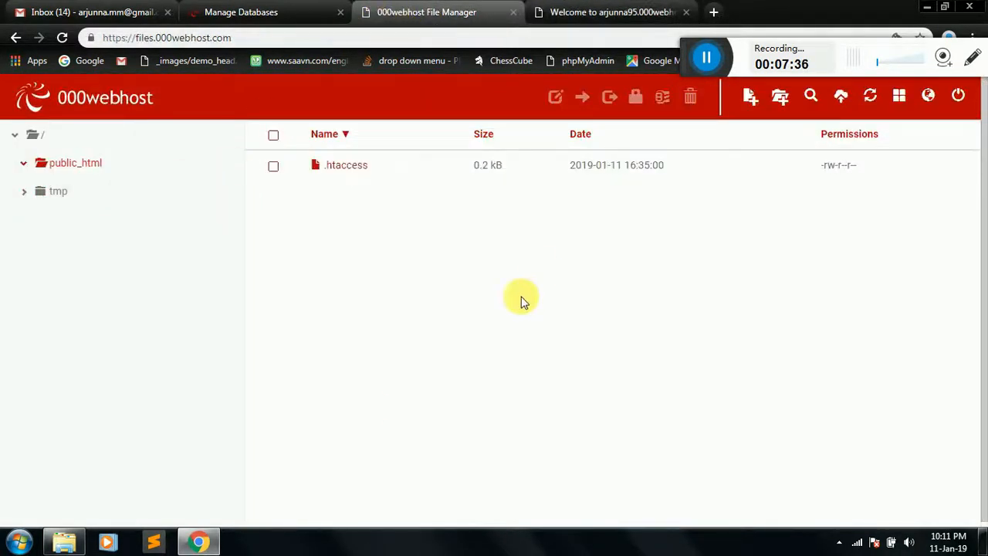
Drag the Nanorobotics folder from C:\xampp\htdocs onto the web File Manager for upload
{"action": "left_click", "coordinate": [69, 539]}
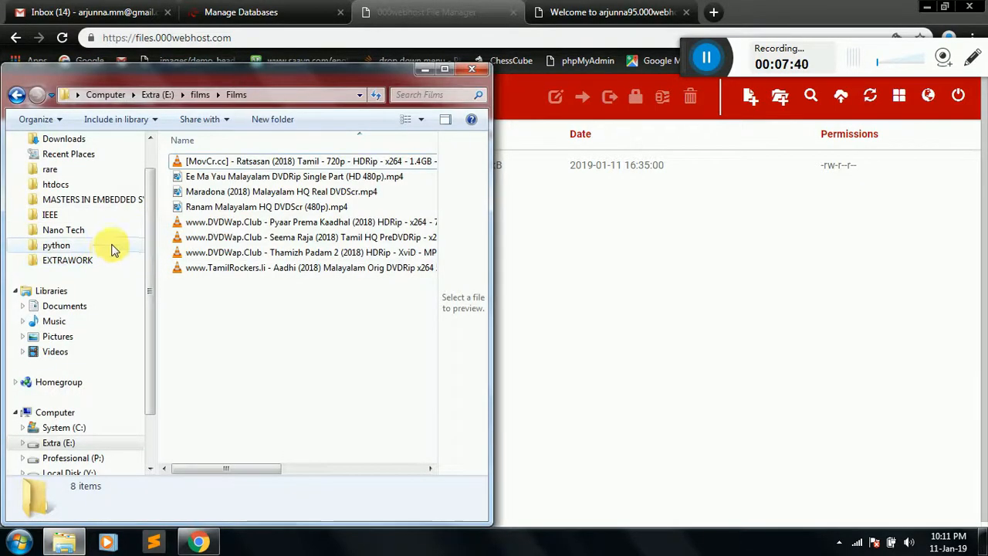
{"action": "left_click", "coordinate": [75, 229]}
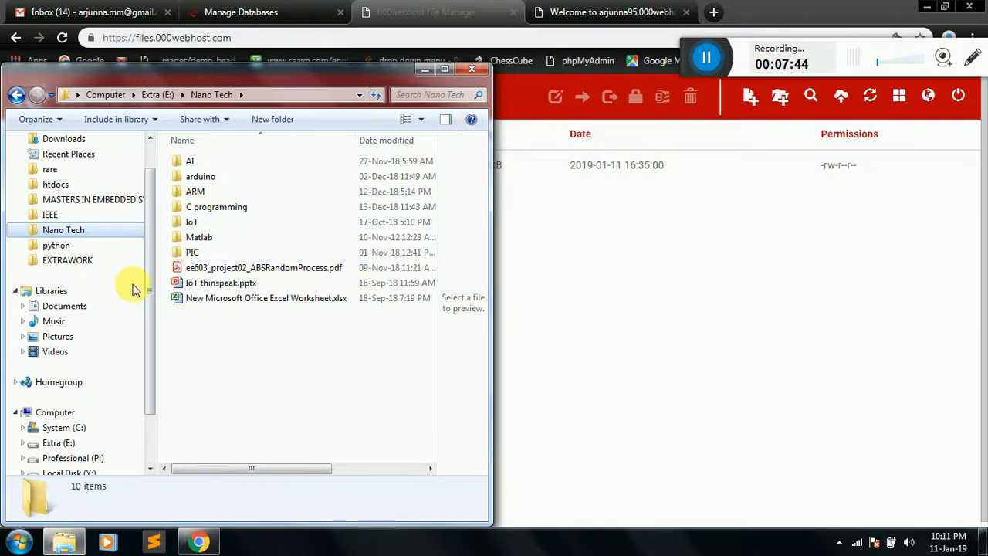
{"action": "left_click", "coordinate": [100, 185]}
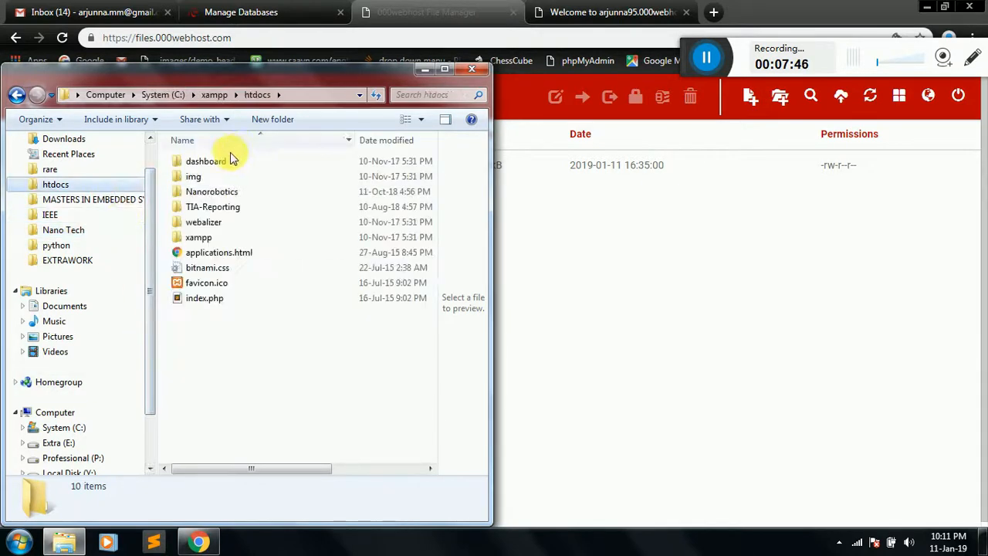
{"action": "left_click_drag", "start_coordinate": [220, 192], "coordinate": [787, 292]}
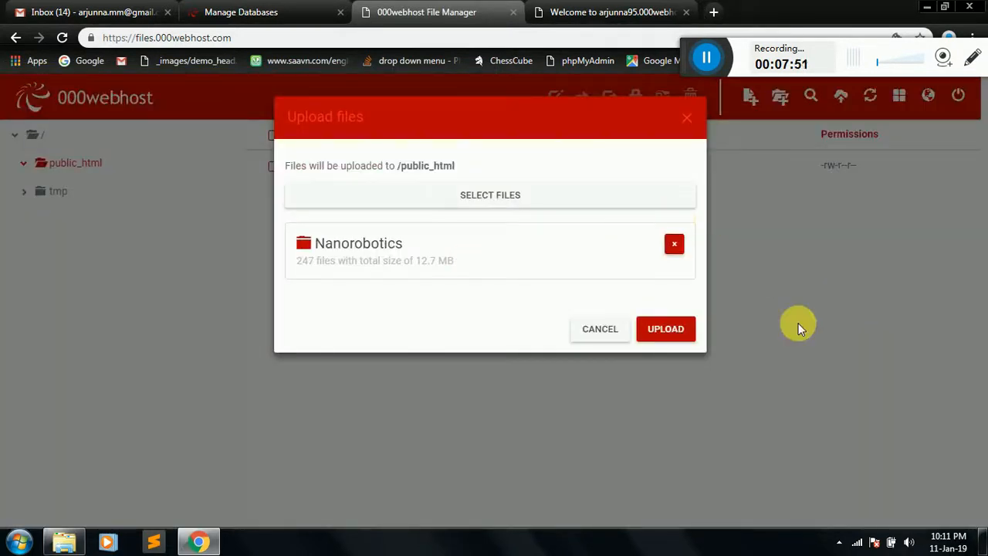
Upload the Nanorobotics folder's 247 files into public_html and let the upload finish
{"action": "left_click", "coordinate": [679, 332]}
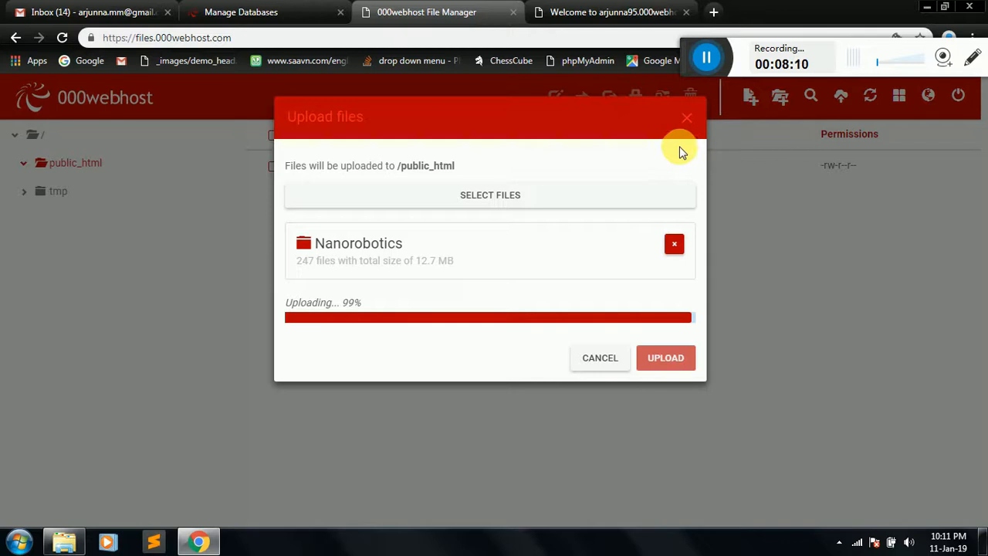
{"action": "left_click", "coordinate": [704, 60]}
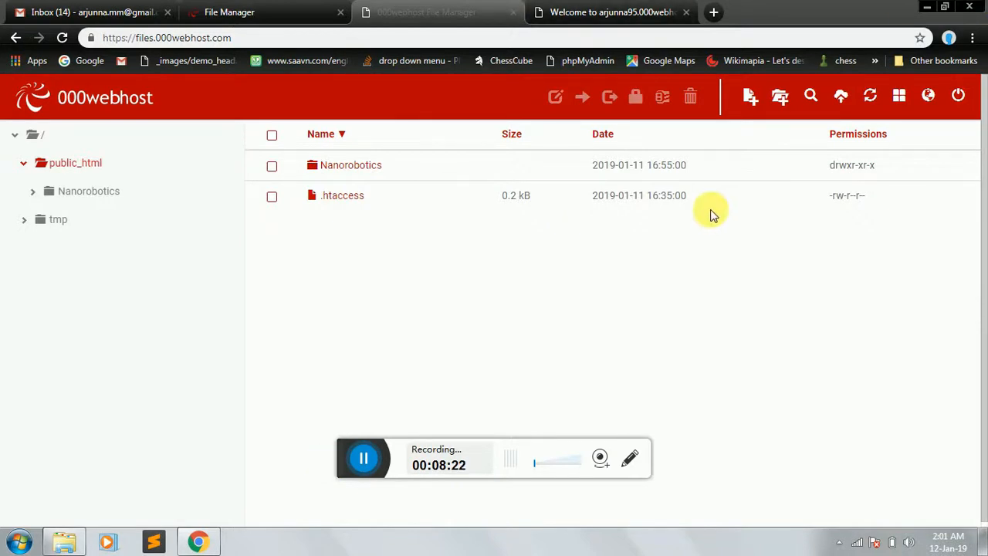
Append /Nanorobotics to the site address and load the IoT Live page
{"action": "left_click", "coordinate": [617, 12]}
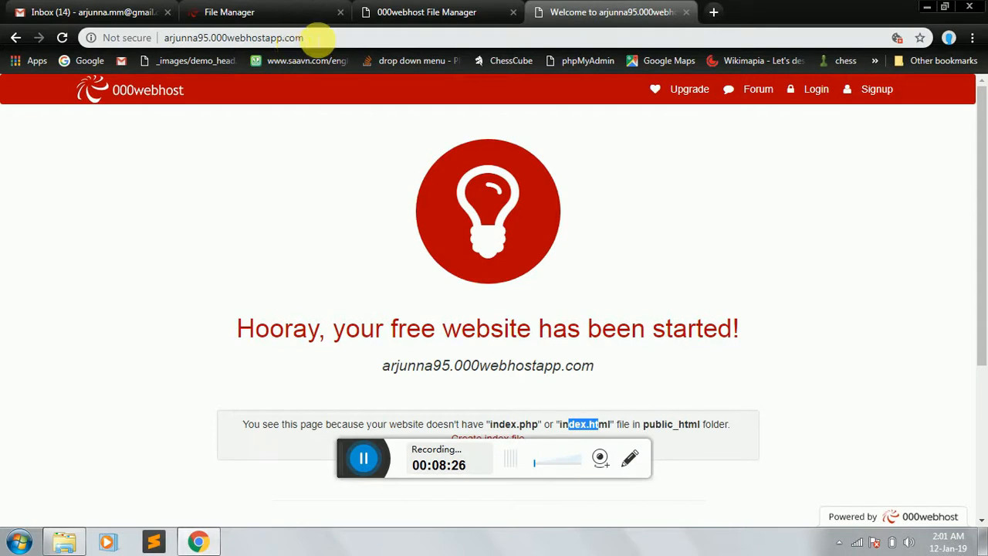
{"action": "left_click", "coordinate": [320, 38]}
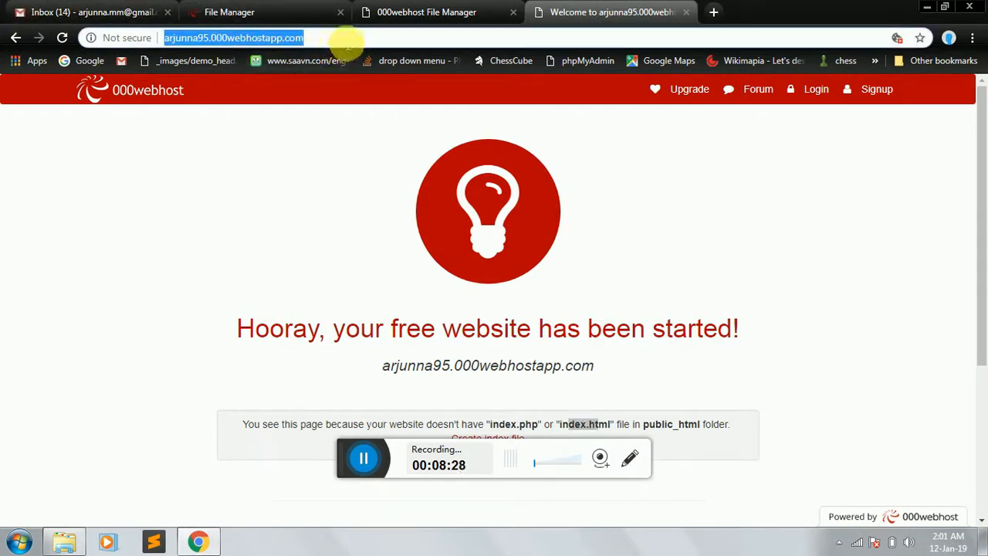
{"action": "left_click", "coordinate": [346, 40]}
{"action": "type", "text": "/"}
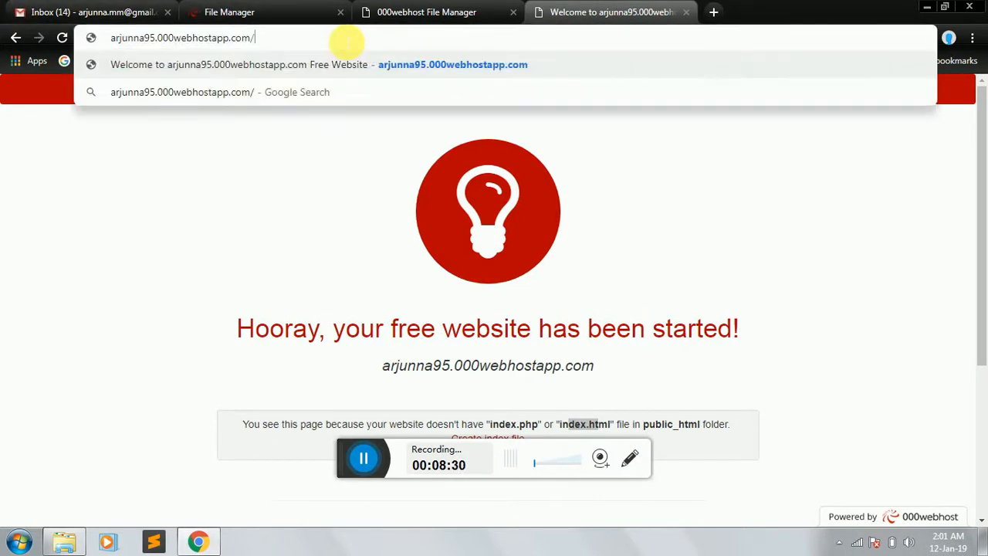
{"action": "type", "text": "Nanorobit"}
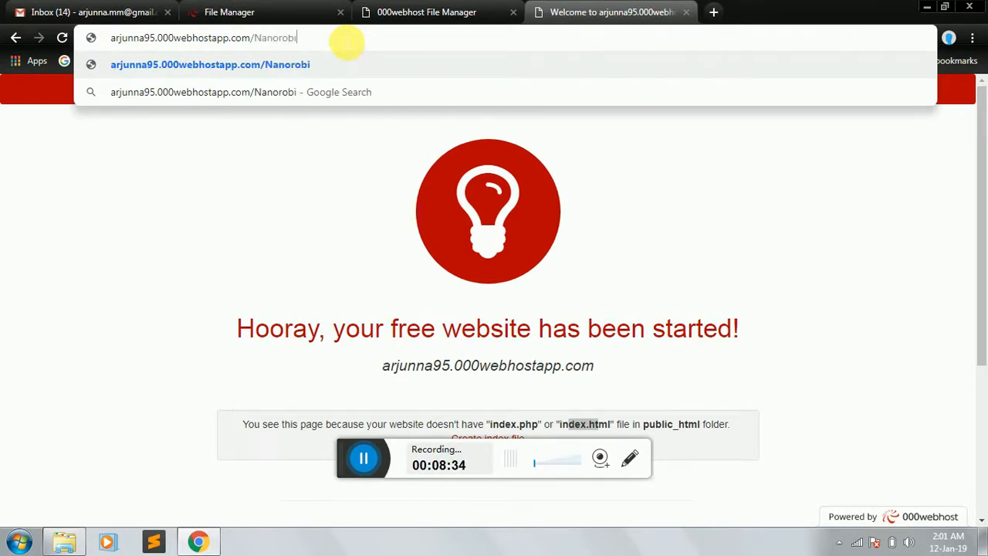
{"action": "key", "text": "BackSpace"}
{"action": "key", "text": "BackSpace"}
{"action": "type", "text": "oti"}
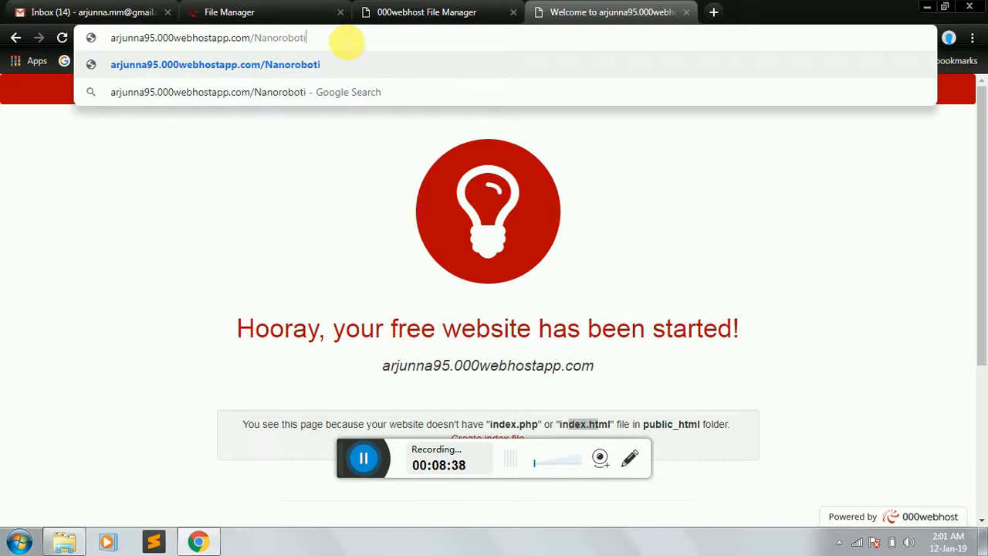
{"action": "type", "text": "cs"}
{"action": "key", "text": "Return"}
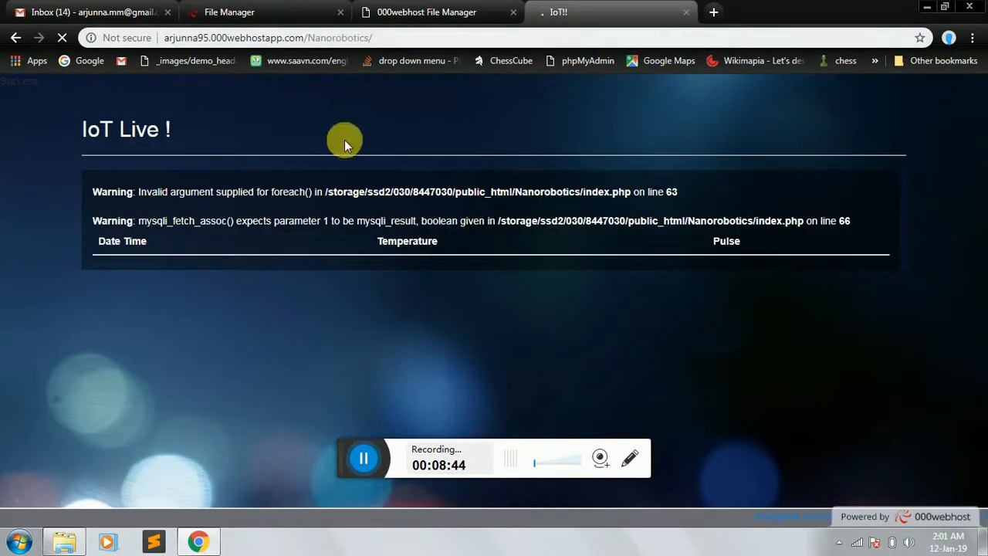
Open the Nanorobotics folder in the File Manager, then return to the Manage Databases page
{"action": "left_click", "coordinate": [439, 10]}
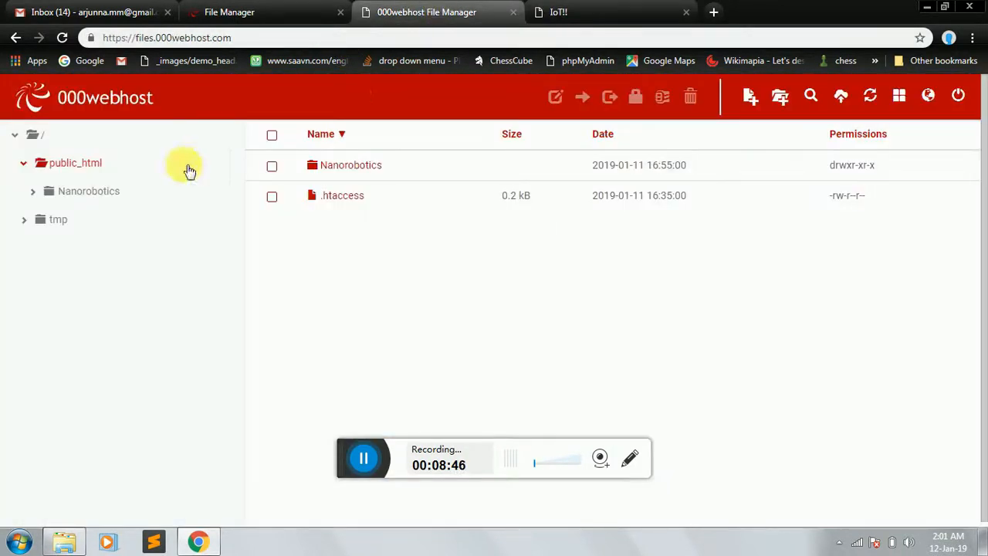
{"action": "double_click", "coordinate": [340, 167]}
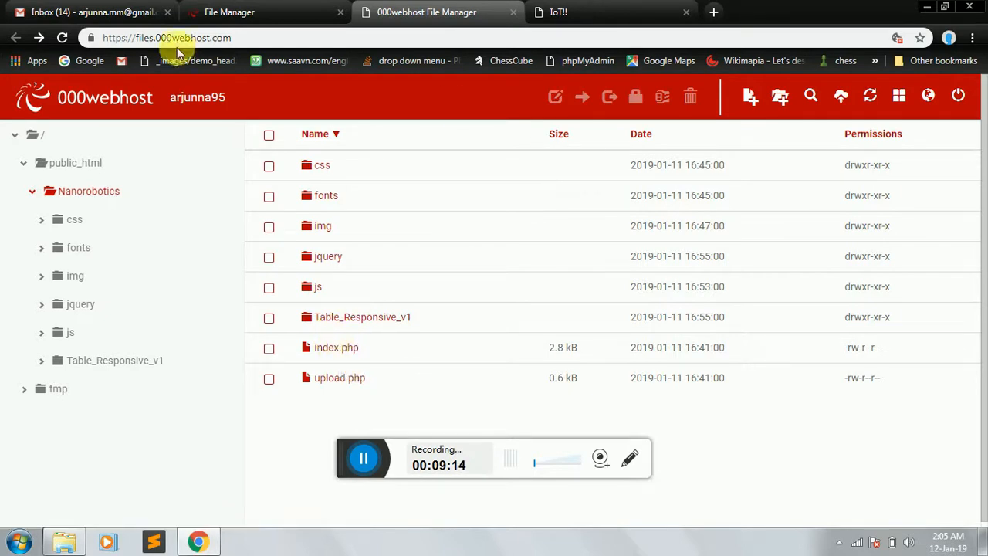
{"action": "left_click", "coordinate": [246, 13]}
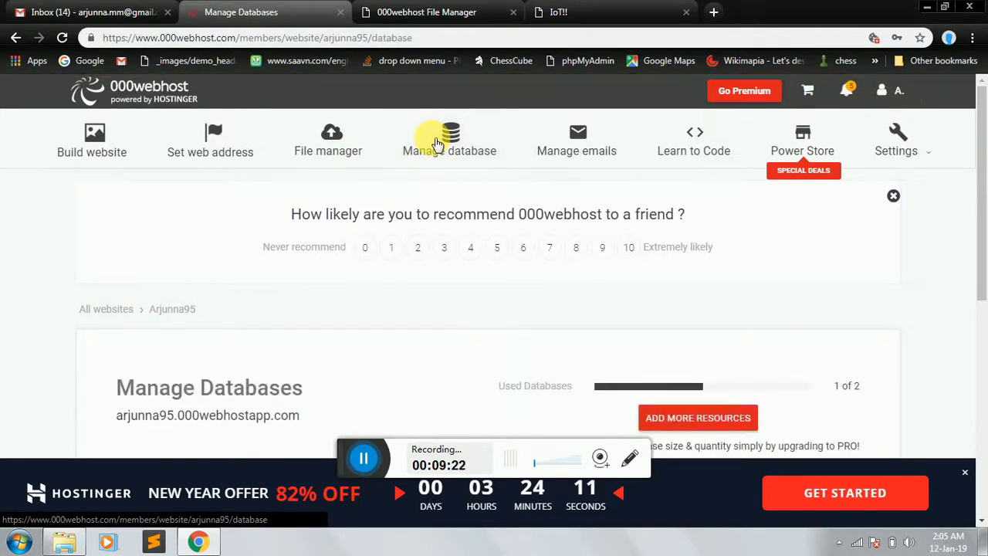
Launch phpMyAdmin in a new tab from the site database's Manage dropdown
{"action": "scroll", "coordinate": [408, 159], "scroll_direction": "down", "scroll_amount": 3}
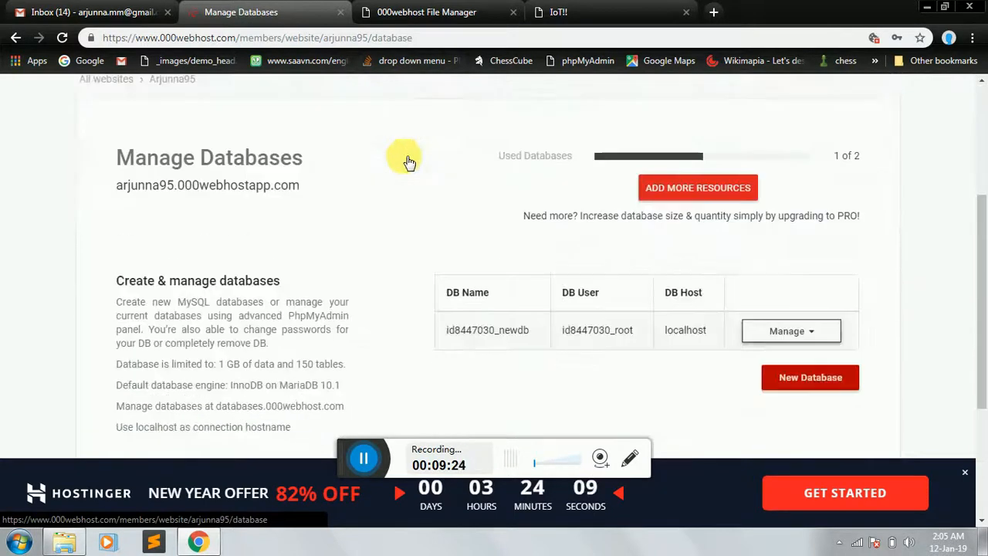
{"action": "left_click", "coordinate": [821, 323]}
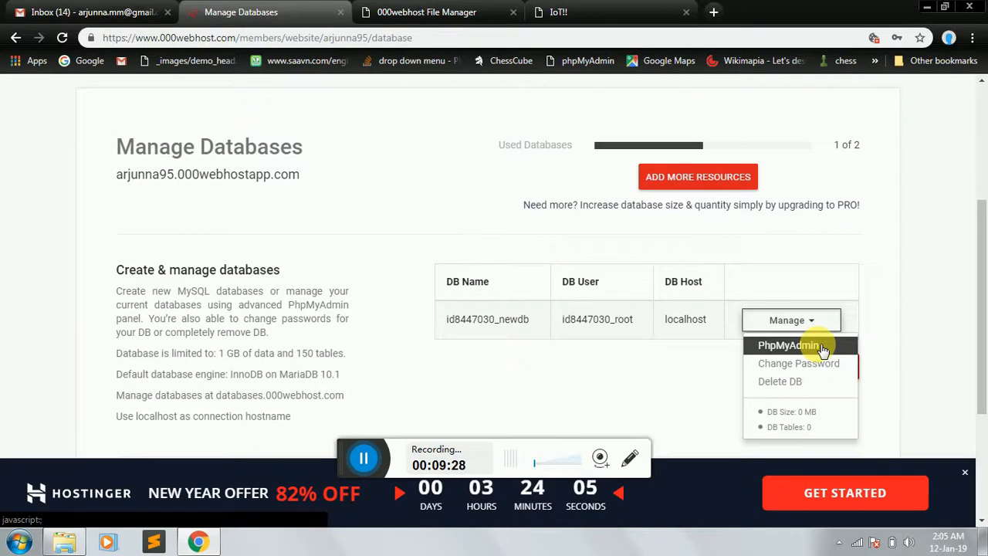
{"action": "left_click", "coordinate": [820, 346]}
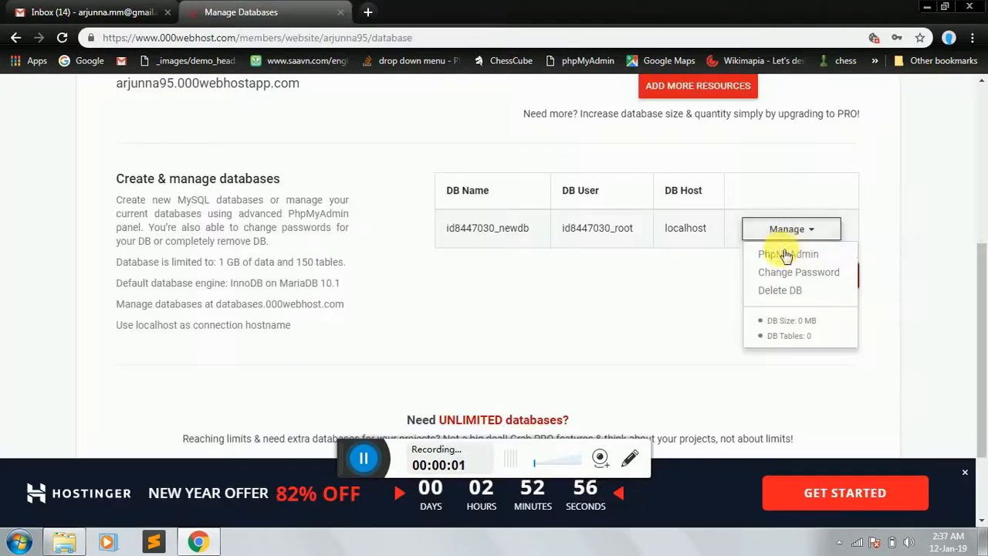
{"action": "left_click", "coordinate": [786, 255]}
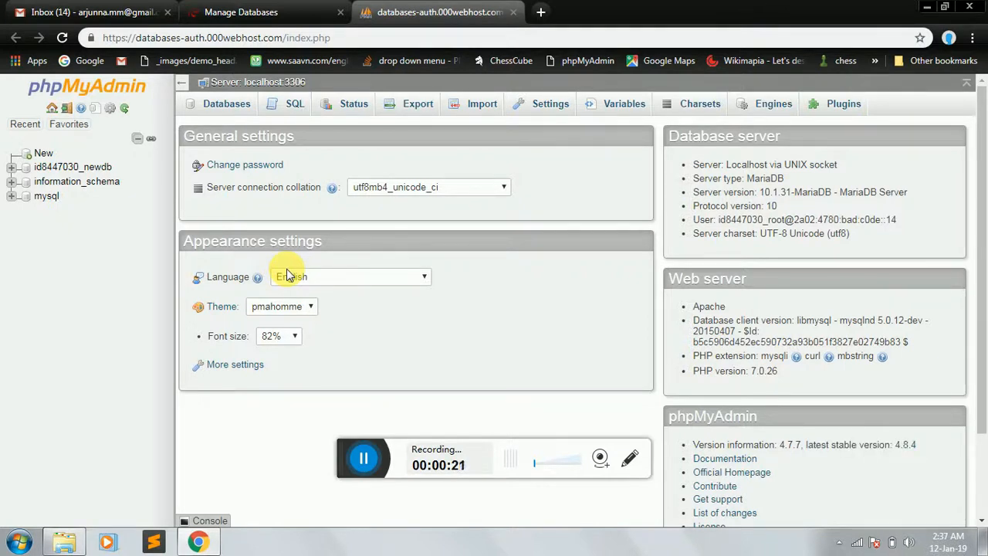
{"action": "left_click", "coordinate": [259, 12]}
{"action": "left_click", "coordinate": [773, 230]}
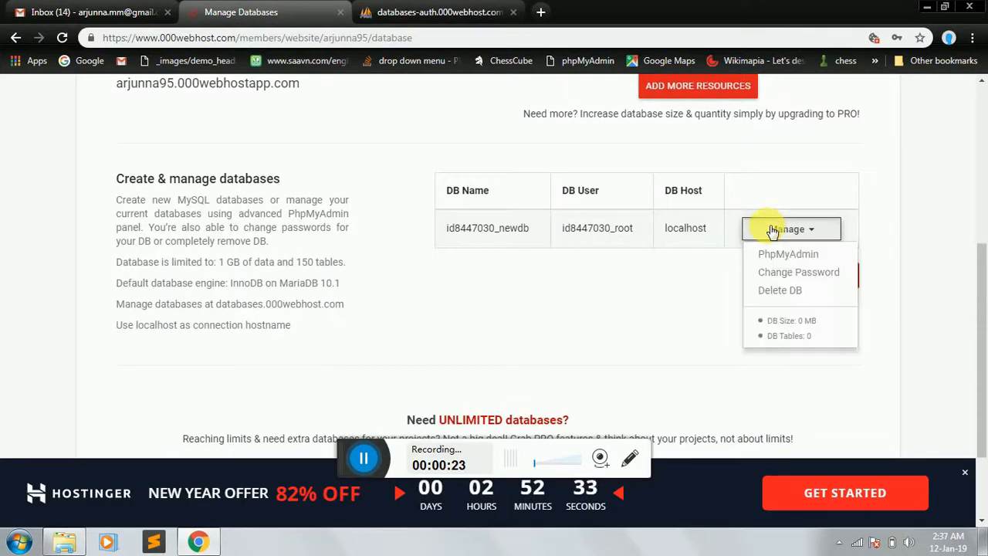
{"action": "left_click", "coordinate": [454, 12]}
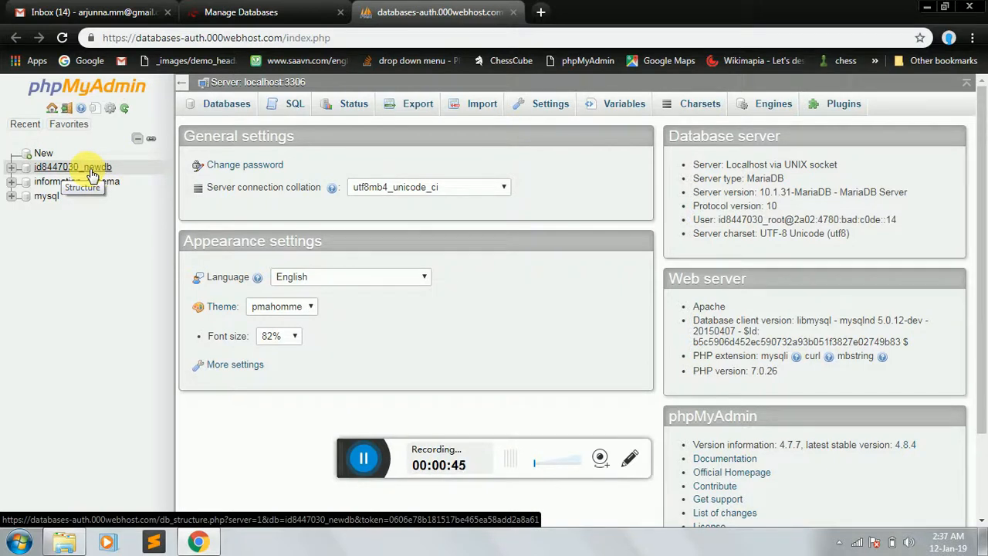
{"action": "left_click", "coordinate": [241, 11]}
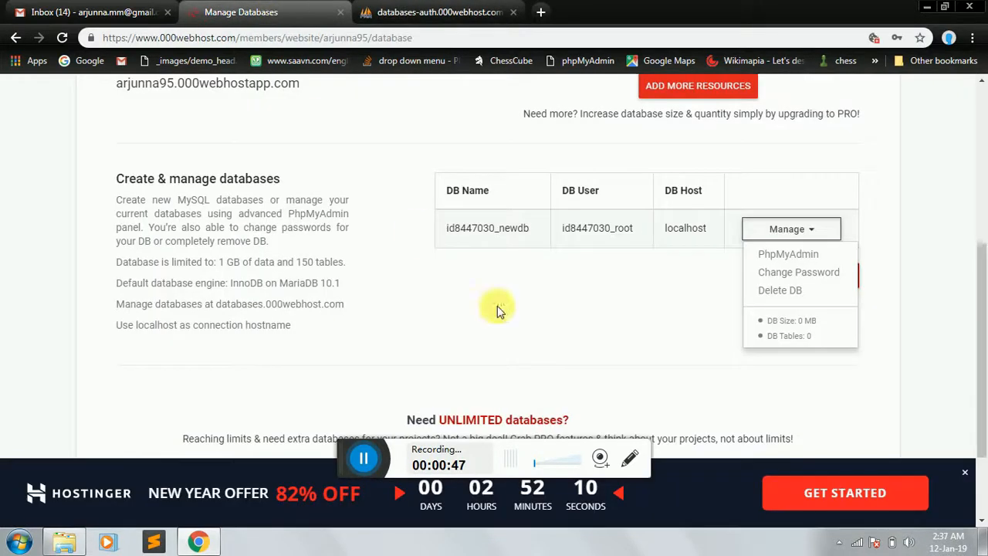
{"action": "double_click", "coordinate": [499, 229]}
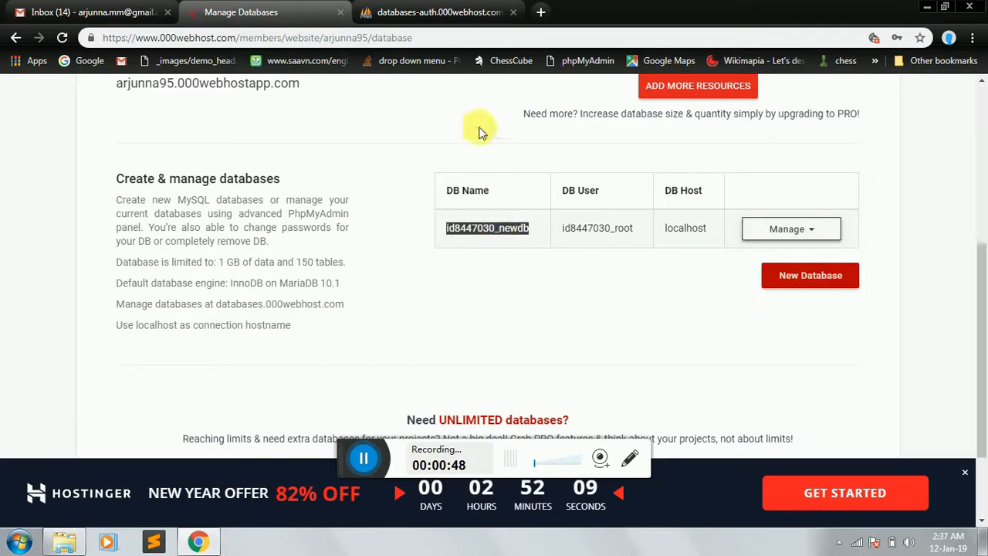
{"action": "left_click", "coordinate": [436, 12]}
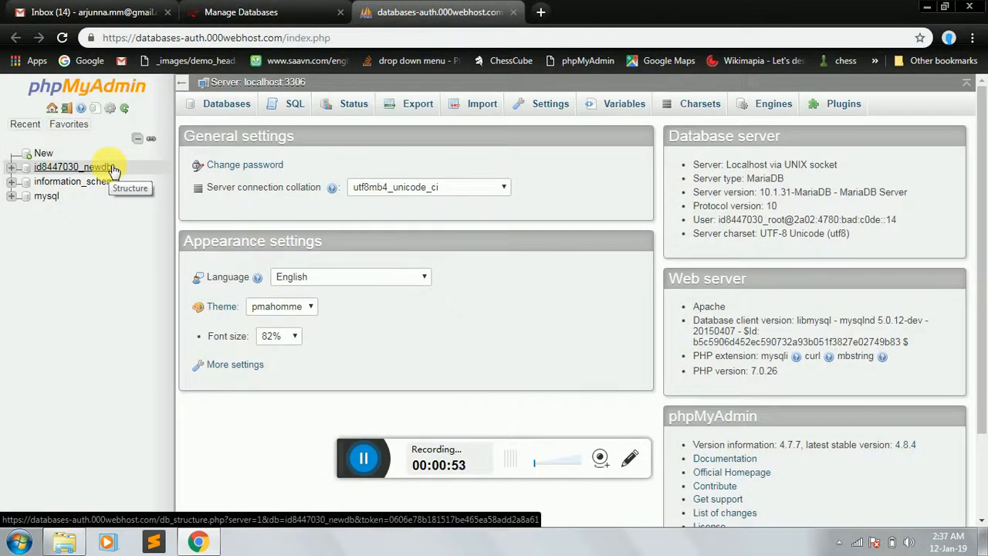
{"action": "left_click", "coordinate": [14, 170]}
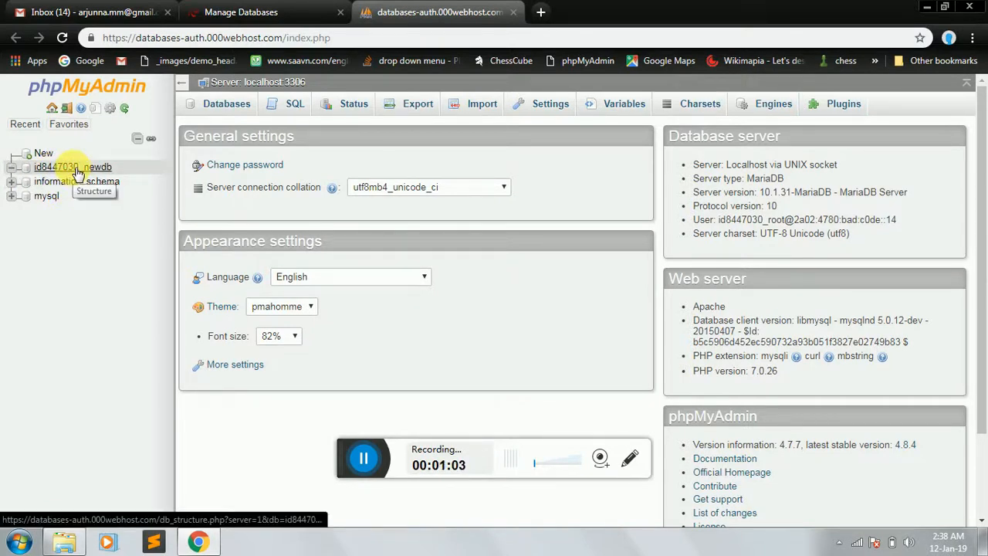
{"action": "left_click", "coordinate": [77, 170]}
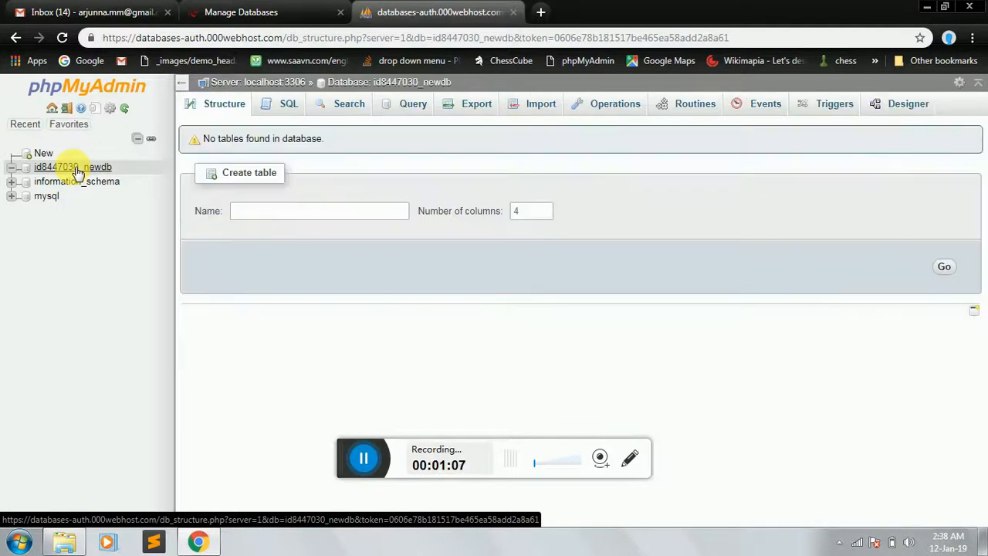
Create a table called 'Name' with 6 columns in phpMyAdmin
{"action": "left_click", "coordinate": [316, 218]}
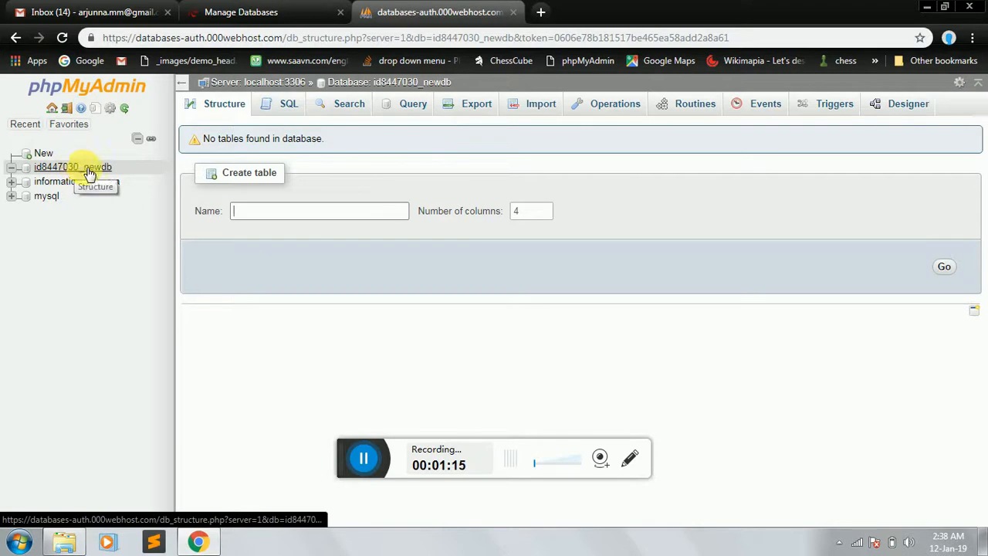
{"action": "type", "text": "Name"}
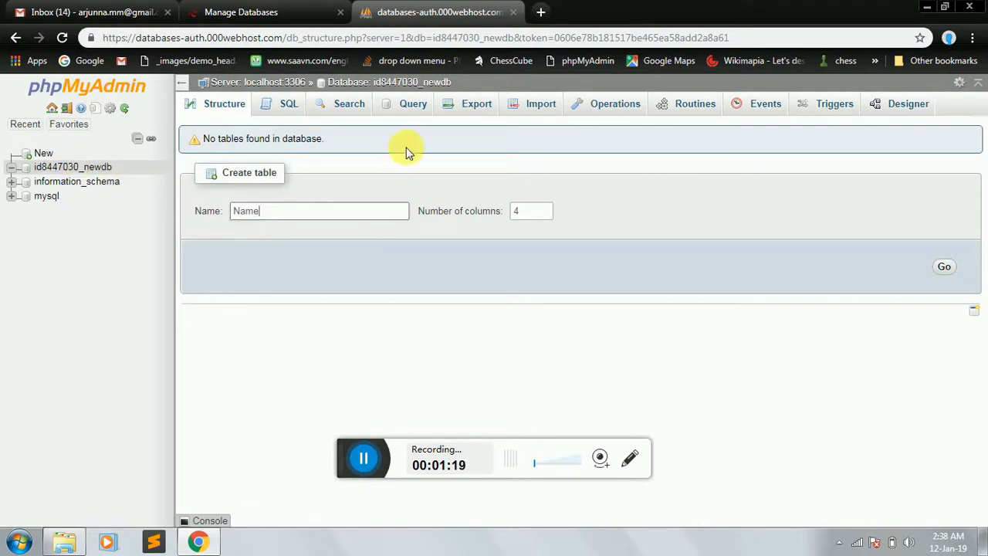
{"action": "left_click", "coordinate": [529, 210]}
{"action": "type", "text": "6"}
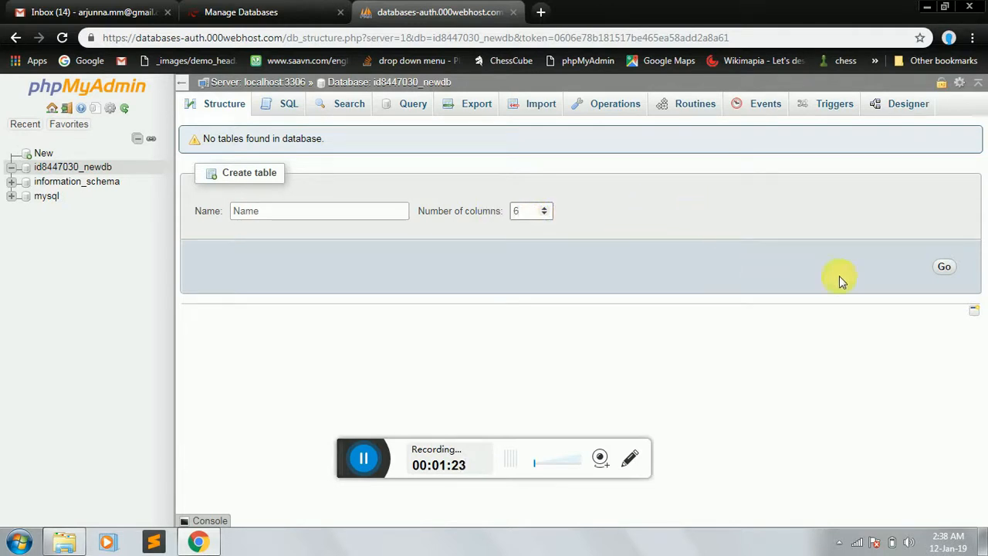
{"action": "left_click", "coordinate": [947, 267]}
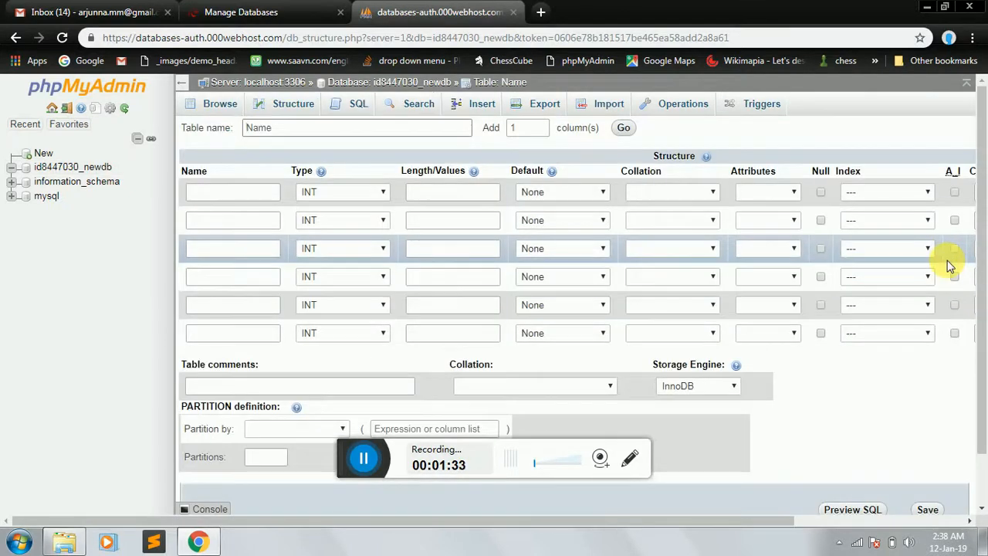
{"action": "left_click", "coordinate": [206, 199]}
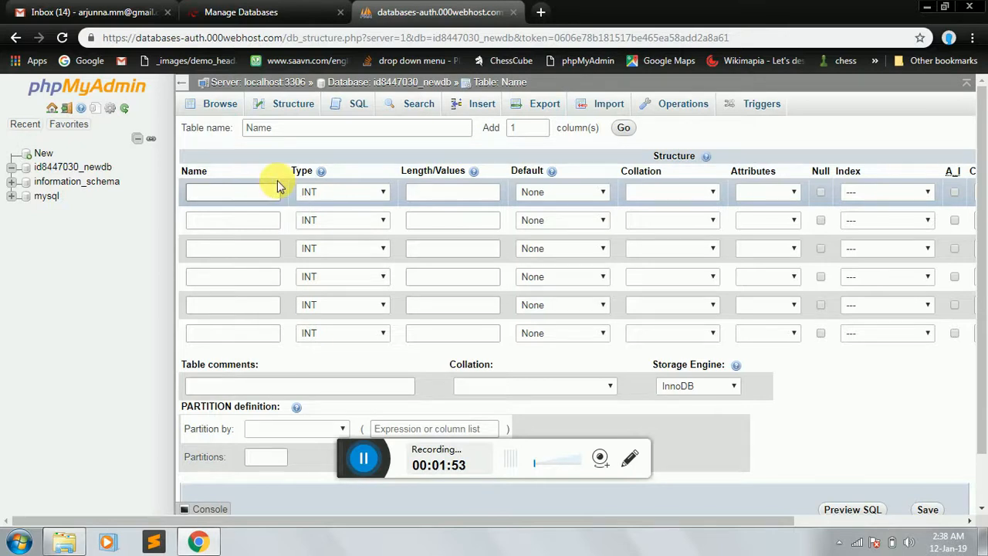
{"action": "left_click", "coordinate": [331, 192]}
{"action": "left_click", "coordinate": [330, 195]}
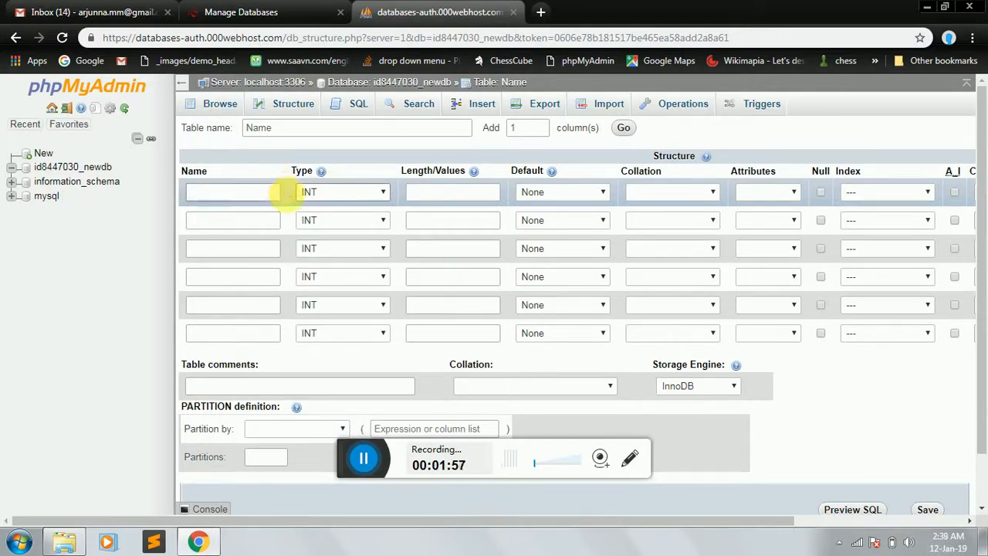
{"action": "left_click", "coordinate": [340, 193]}
{"action": "left_click", "coordinate": [436, 194]}
{"action": "left_click", "coordinate": [440, 198]}
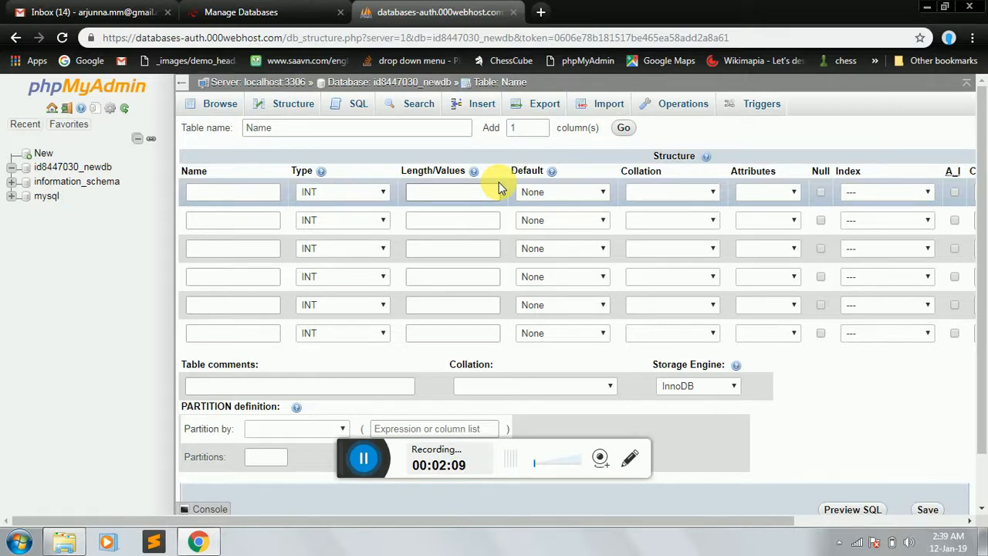
{"action": "left_click", "coordinate": [823, 193]}
{"action": "left_click", "coordinate": [872, 194]}
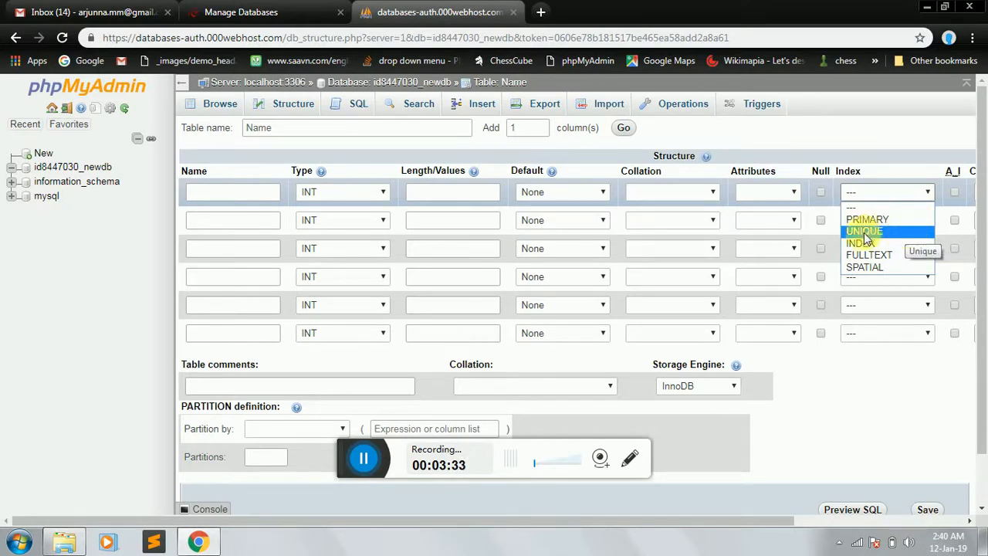
{"action": "left_click", "coordinate": [927, 195]}
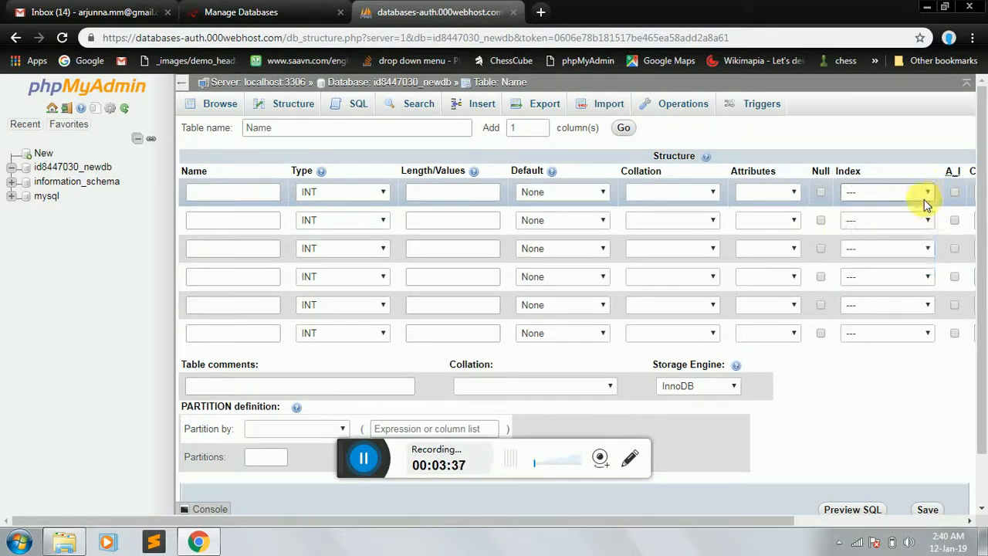
Review the first column's Default and Attributes choices, leaving Default as None and Attributes blank
{"action": "left_click_drag", "start_coordinate": [677, 520], "coordinate": [871, 220]}
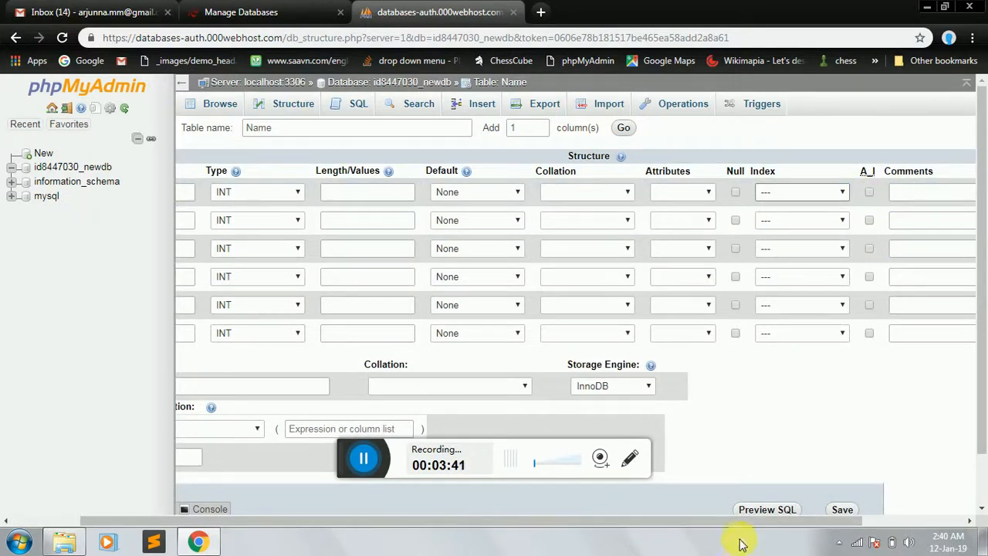
{"action": "left_click_drag", "start_coordinate": [753, 525], "coordinate": [916, 510]}
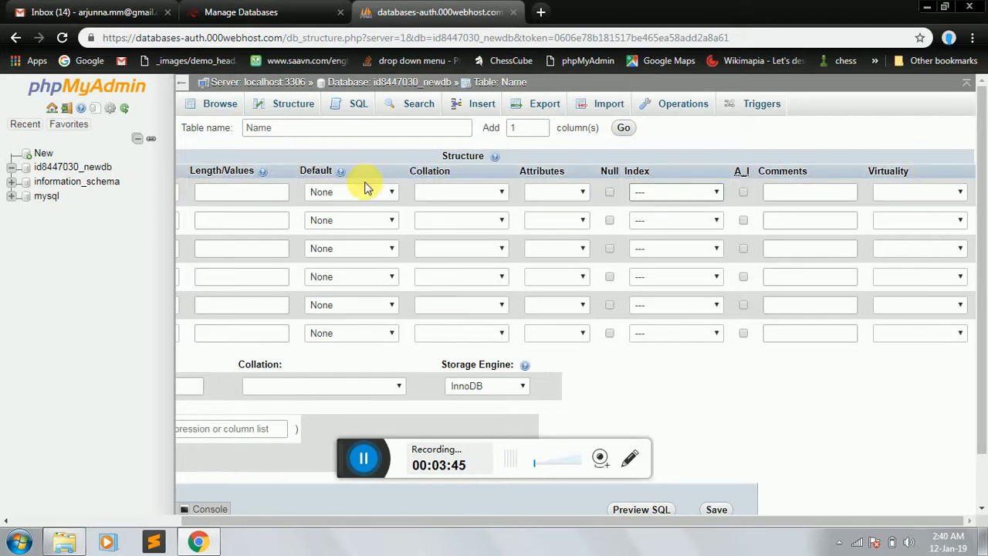
{"action": "left_click", "coordinate": [473, 199]}
{"action": "left_click", "coordinate": [474, 199]}
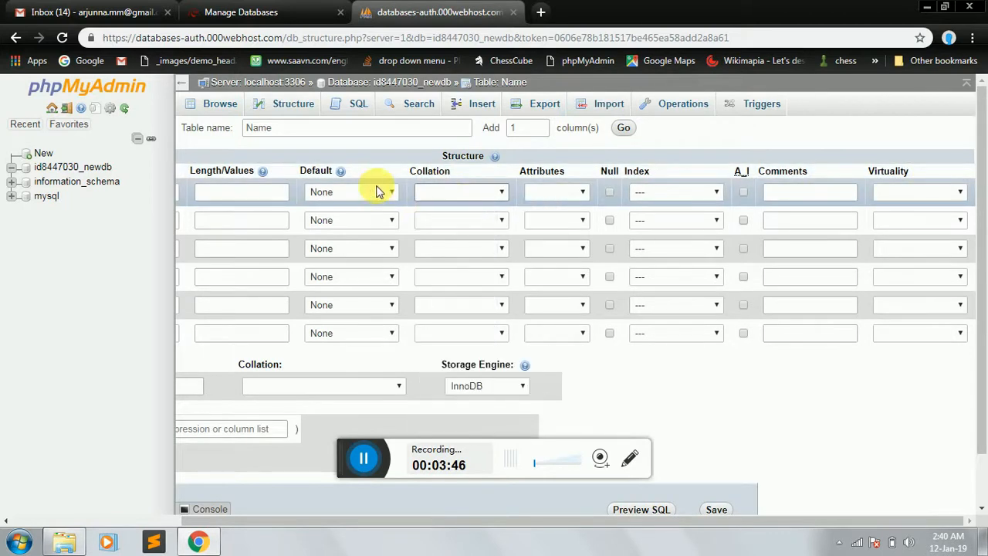
{"action": "left_click", "coordinate": [376, 193]}
{"action": "left_click", "coordinate": [376, 193]}
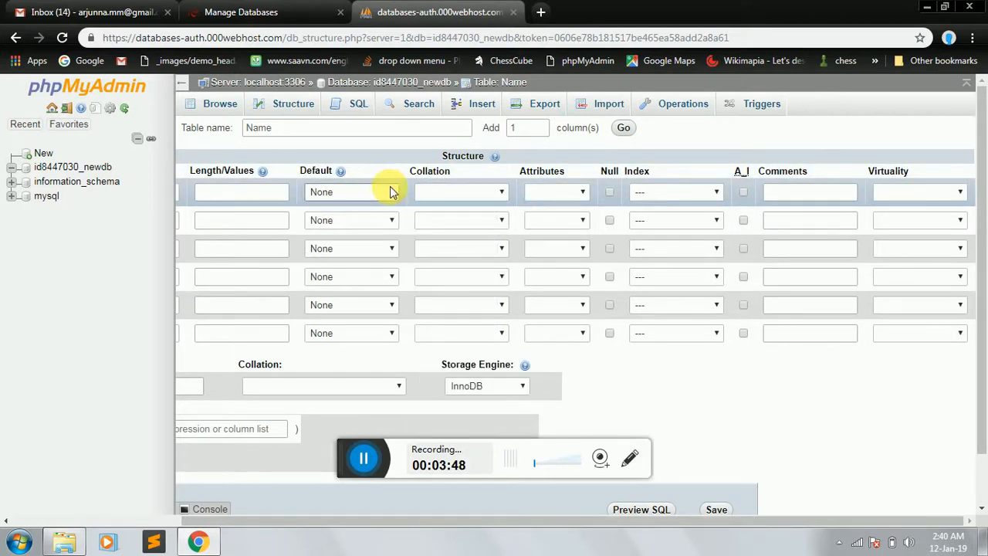
{"action": "left_click", "coordinate": [377, 194]}
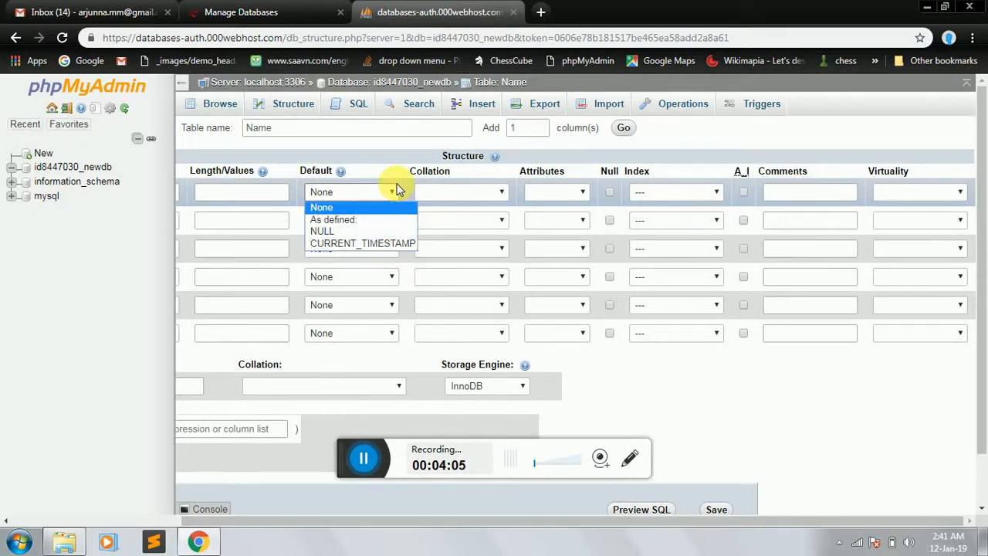
{"action": "left_click", "coordinate": [652, 368]}
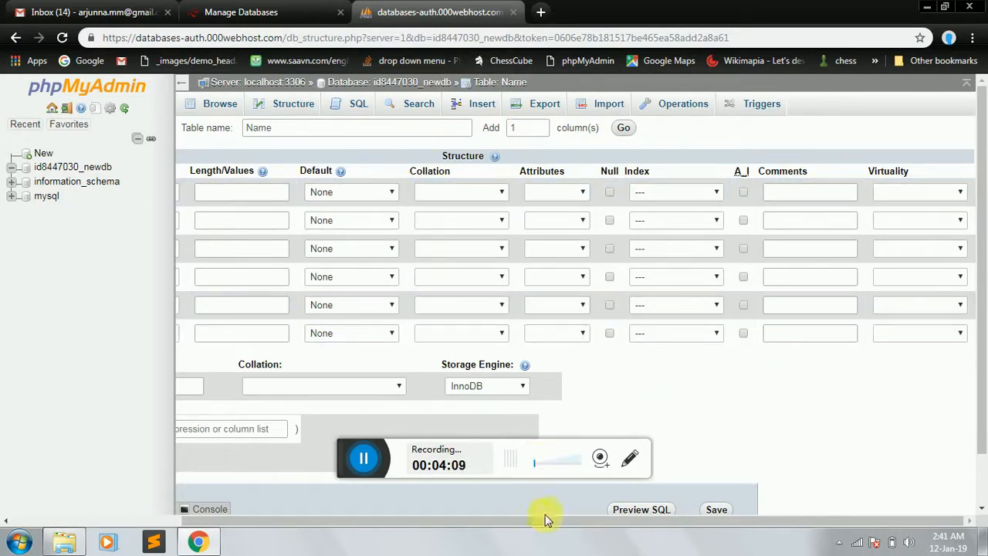
{"action": "left_click_drag", "start_coordinate": [533, 521], "coordinate": [532, 524]}
{"action": "left_click_drag", "start_coordinate": [530, 531], "coordinate": [523, 523]}
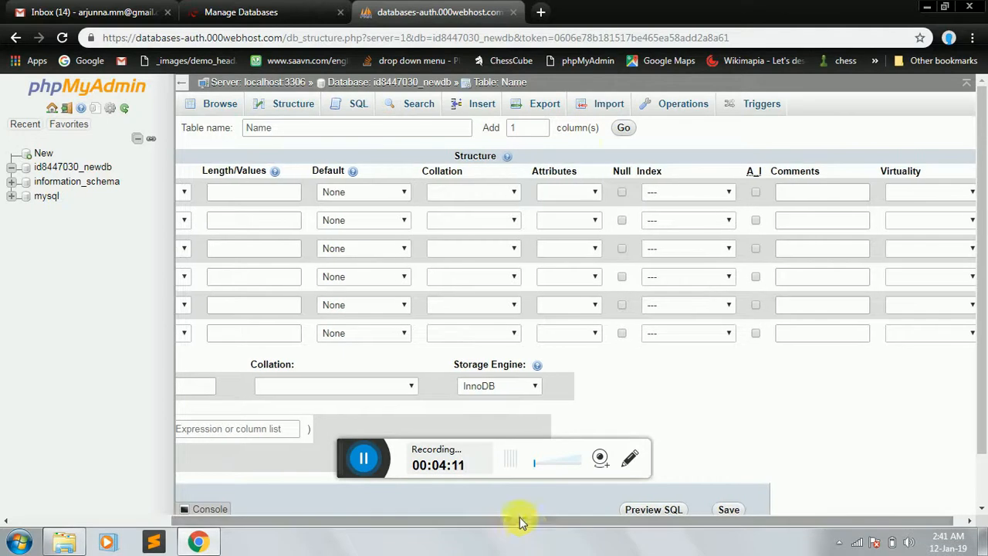
{"action": "left_click", "coordinate": [578, 194]}
{"action": "left_click", "coordinate": [576, 207]}
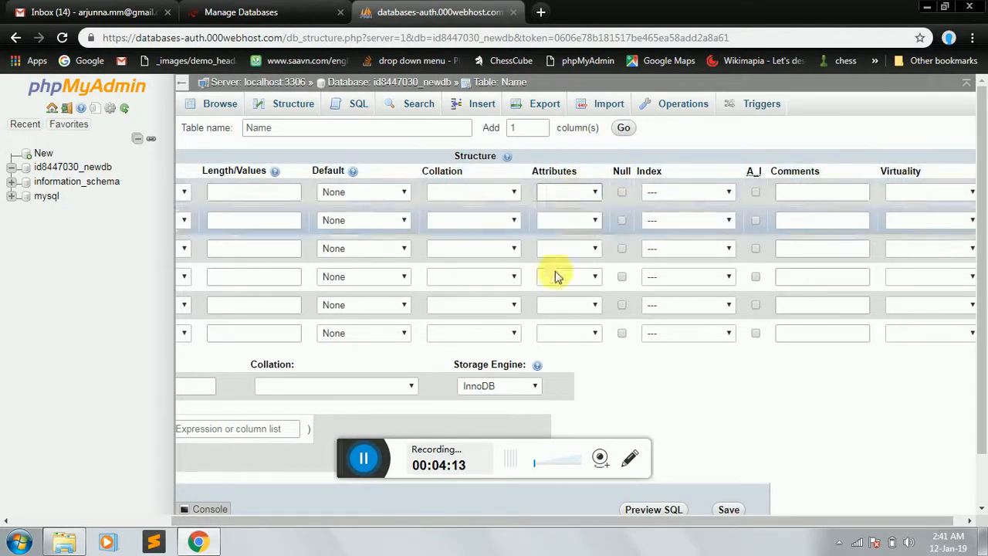
{"action": "left_click_drag", "start_coordinate": [379, 523], "coordinate": [155, 348]}
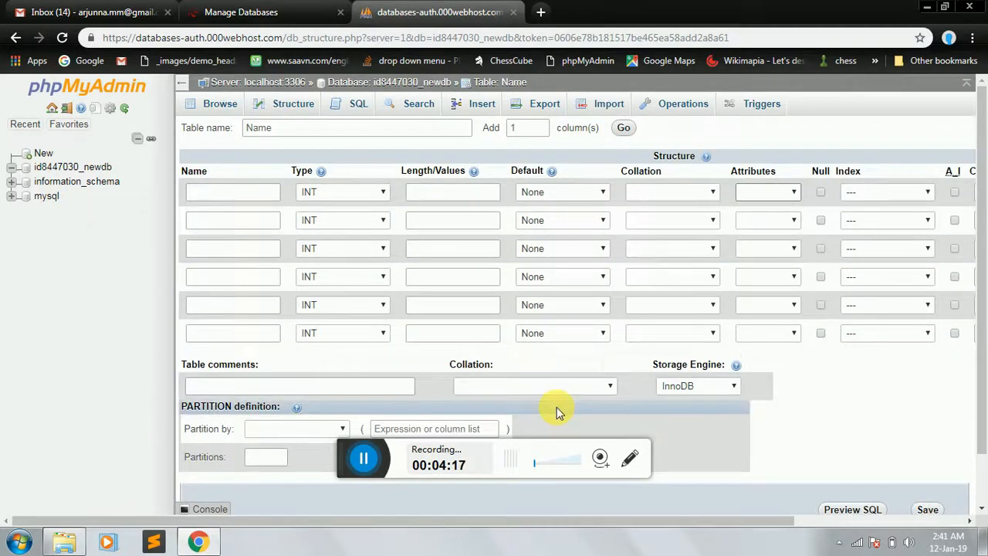
Try saving the table structure and dismiss the 'Missing value in the form!' warning
{"action": "scroll", "coordinate": [587, 406], "scroll_direction": "down", "scroll_amount": 1}
{"action": "scroll", "coordinate": [609, 371], "scroll_direction": "up", "scroll_amount": 1}
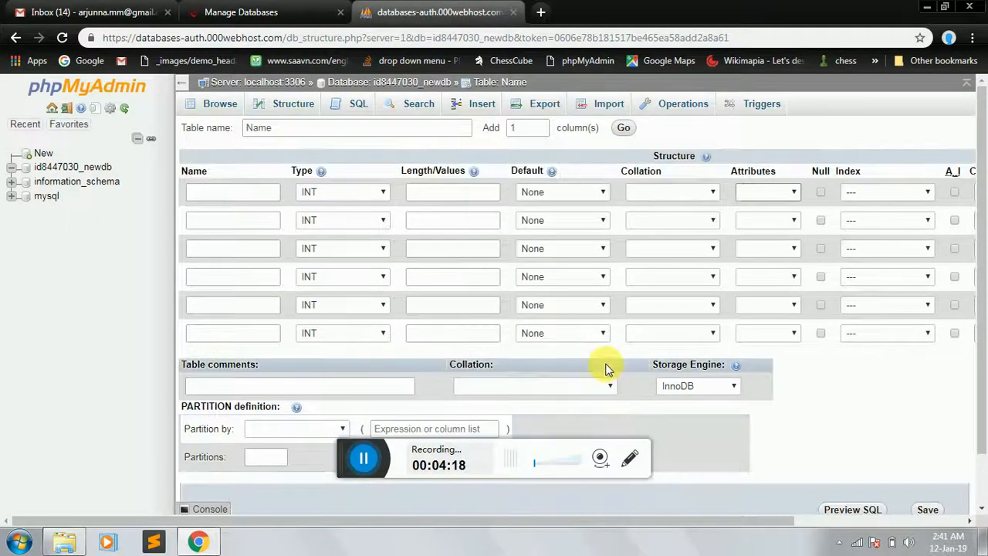
{"action": "scroll", "coordinate": [748, 322], "scroll_direction": "down", "scroll_amount": 1}
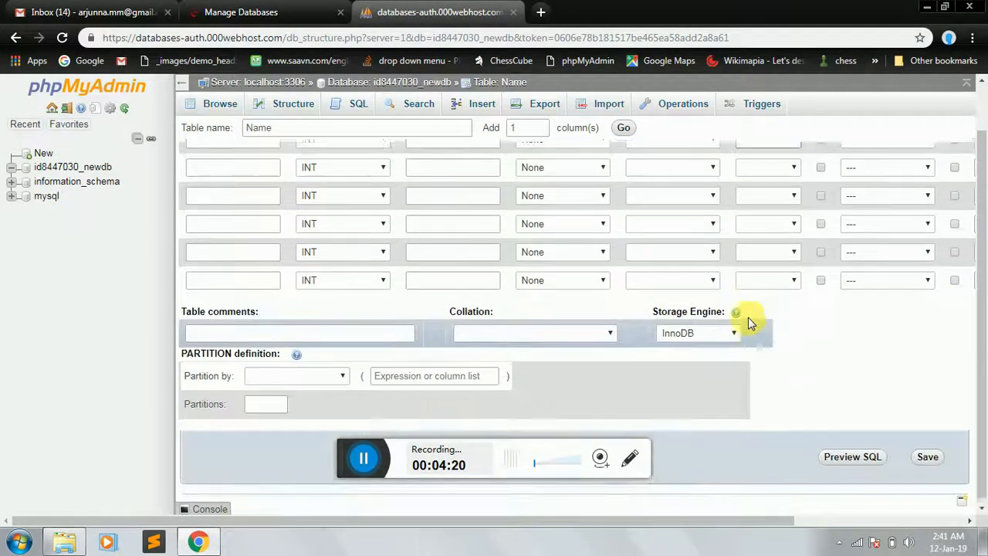
{"action": "scroll", "coordinate": [748, 322], "scroll_direction": "up", "scroll_amount": 1}
{"action": "scroll", "coordinate": [750, 320], "scroll_direction": "down", "scroll_amount": 1}
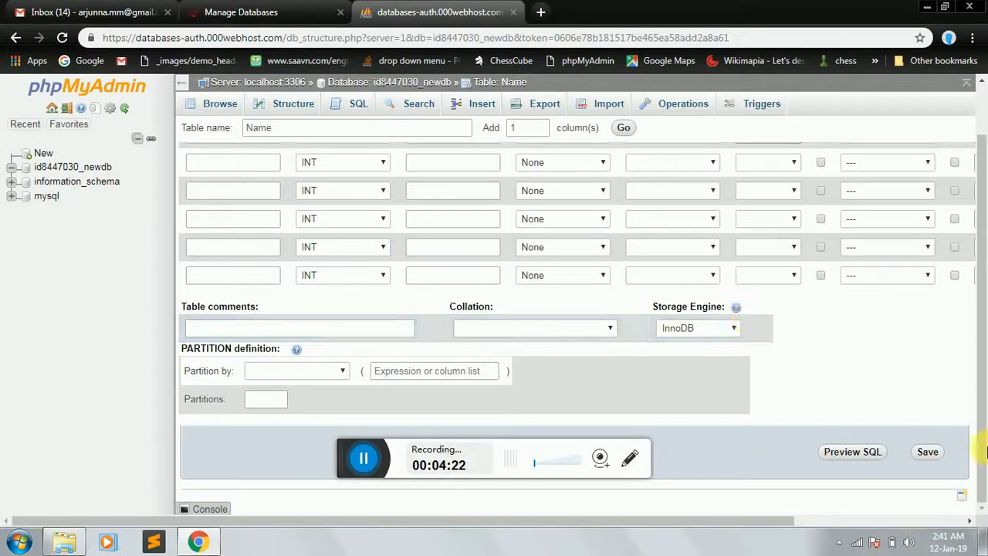
{"action": "left_click", "coordinate": [944, 456]}
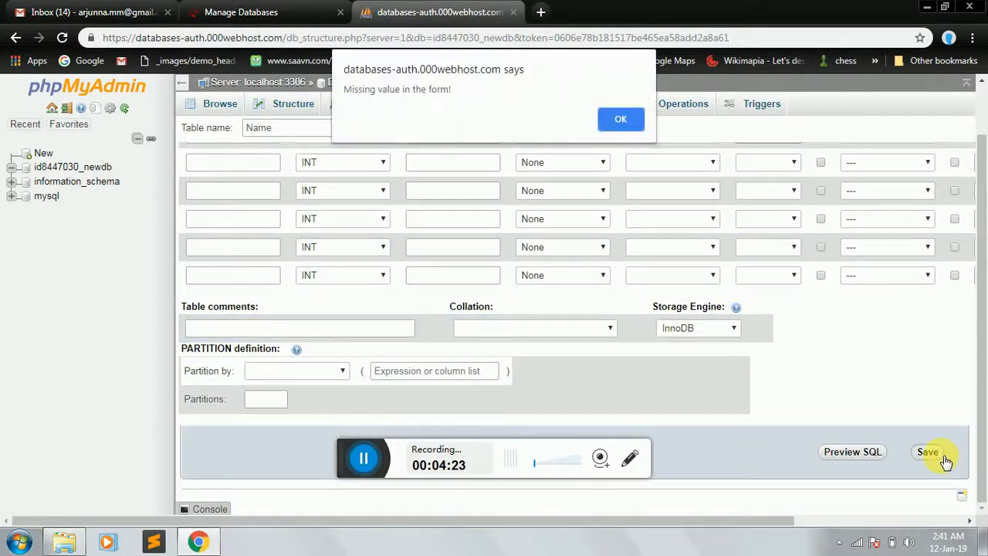
{"action": "left_click", "coordinate": [632, 128]}
Launch the online File Manager from the members-area File manager page and switch to its tab
{"action": "scroll", "coordinate": [373, 251], "scroll_direction": "up", "scroll_amount": 1}
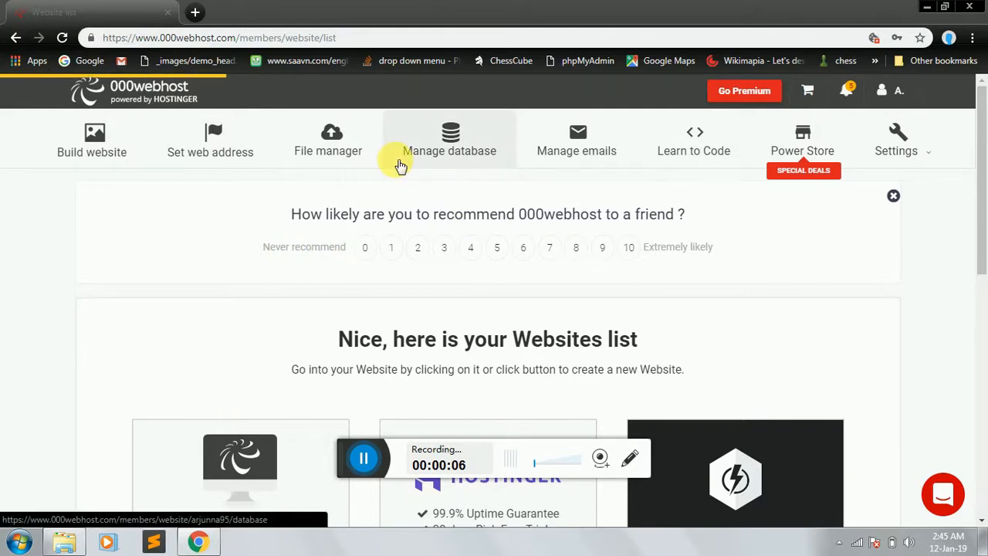
{"action": "left_click_drag", "start_coordinate": [982, 194], "coordinate": [984, 244]}
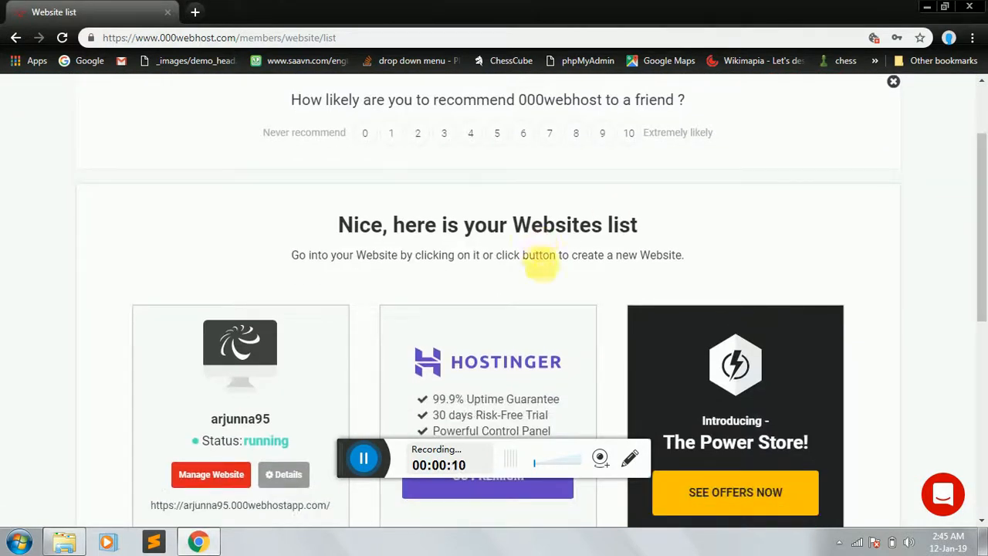
{"action": "scroll", "coordinate": [538, 255], "scroll_direction": "up", "scroll_amount": 2}
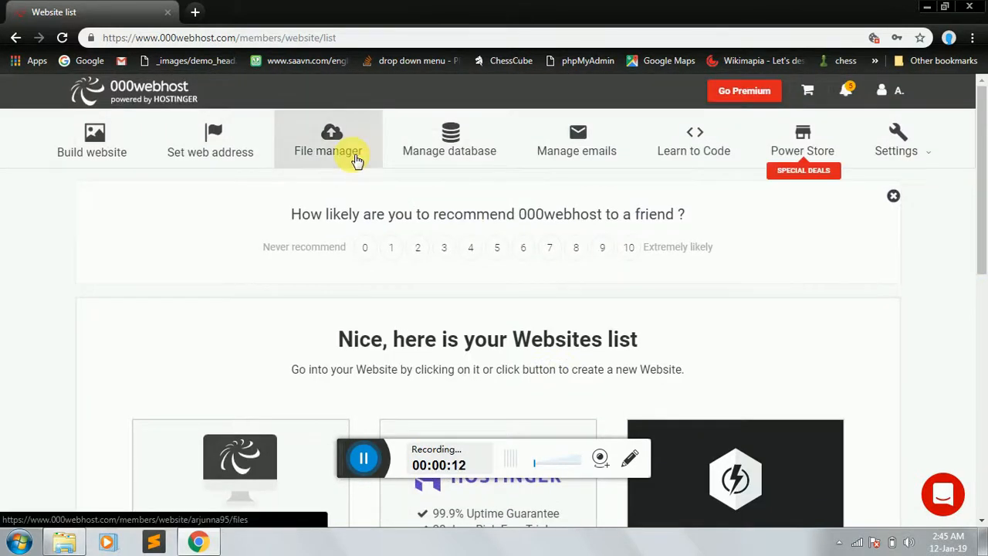
{"action": "left_click", "coordinate": [305, 160]}
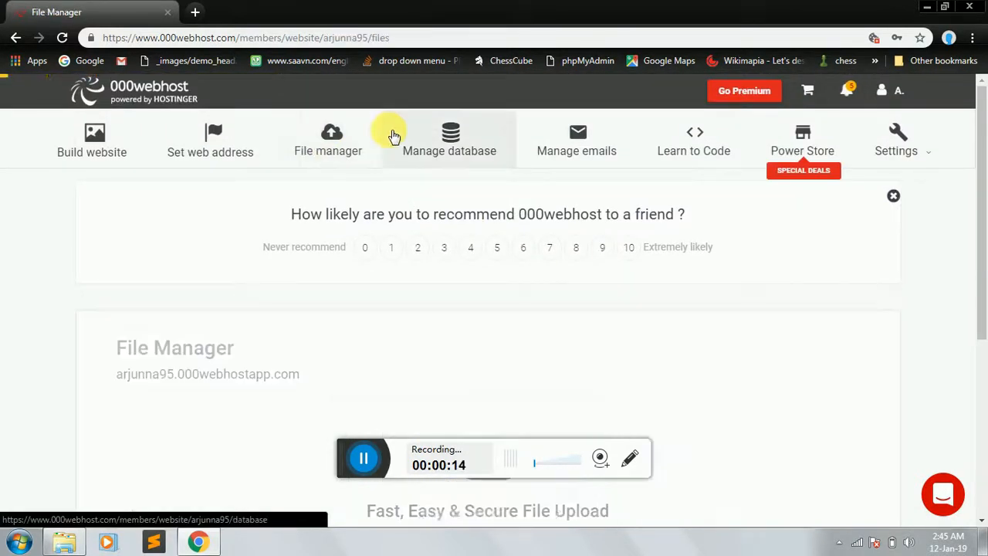
{"action": "scroll", "coordinate": [489, 265], "scroll_direction": "down", "scroll_amount": 3}
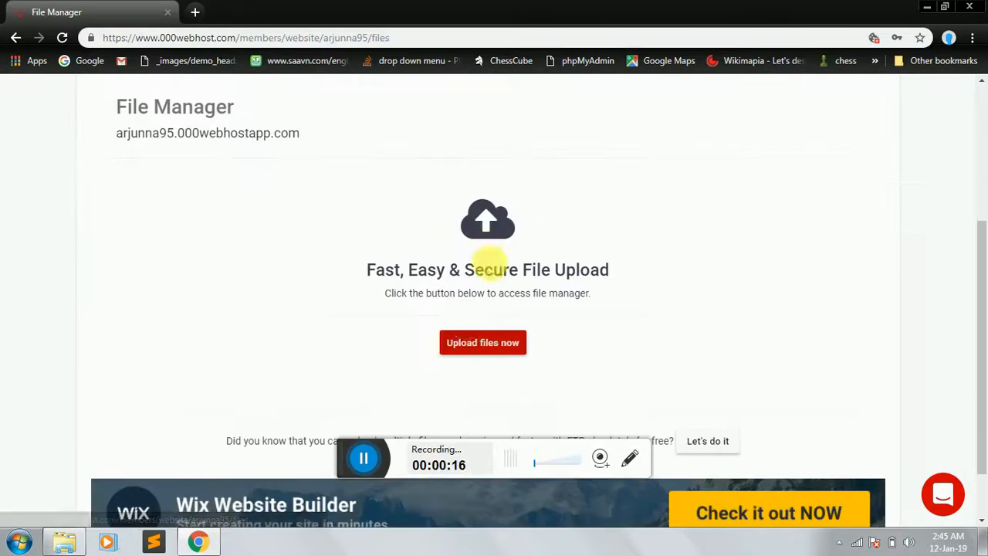
{"action": "left_click", "coordinate": [469, 349]}
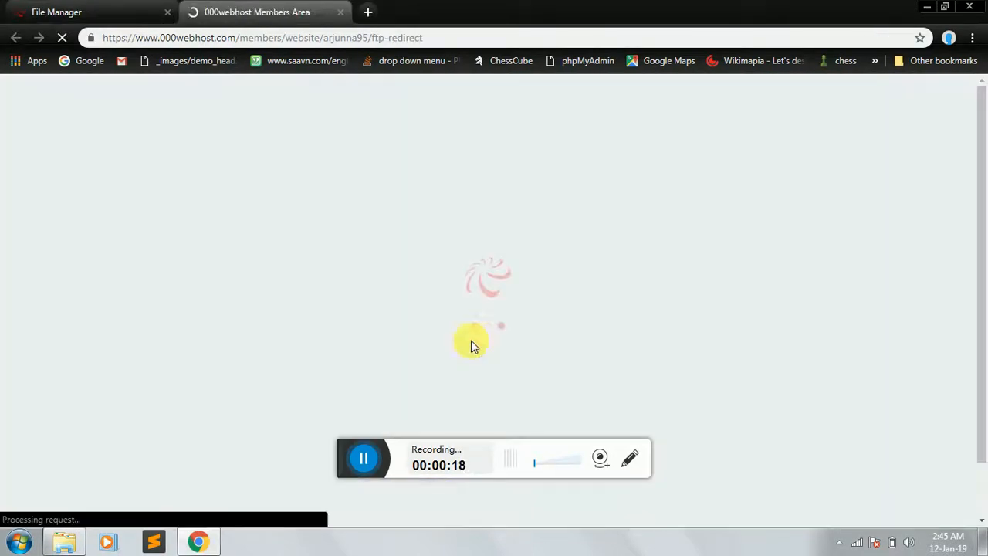
{"action": "left_click", "coordinate": [132, 10]}
{"action": "scroll", "coordinate": [347, 193], "scroll_direction": "up", "scroll_amount": 3}
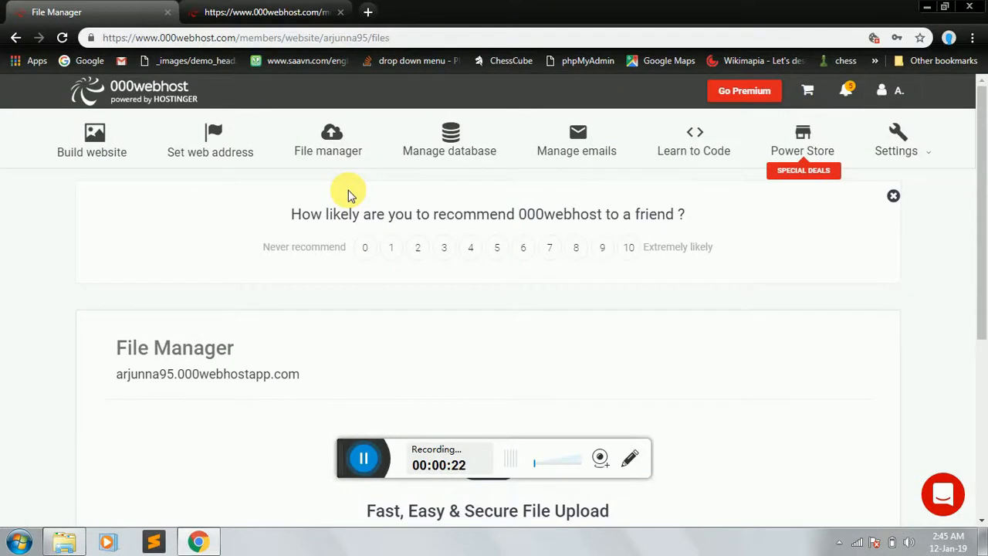
{"action": "mouse_move", "coordinate": [894, 139]}
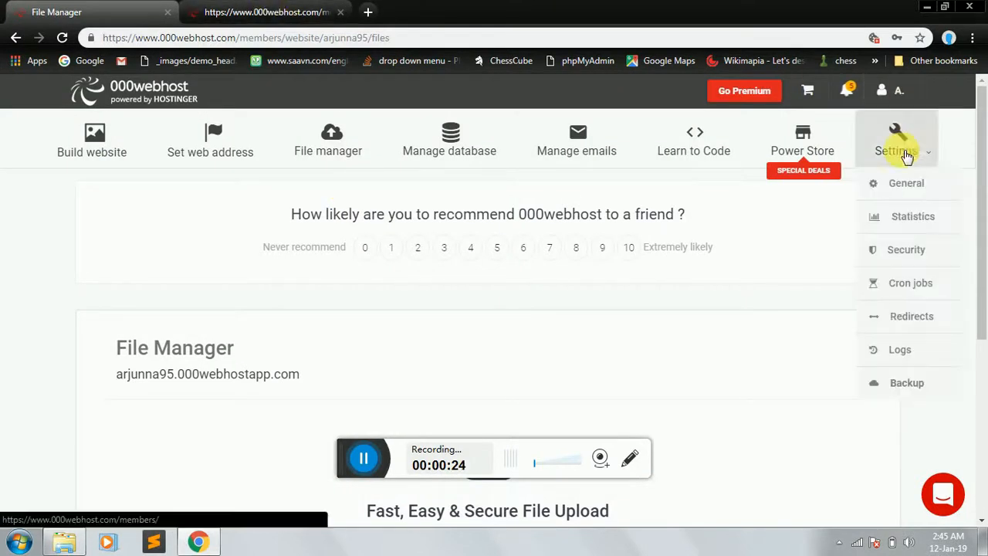
{"action": "left_click", "coordinate": [270, 9]}
{"action": "scroll", "coordinate": [471, 344], "scroll_direction": "down", "scroll_amount": 2}
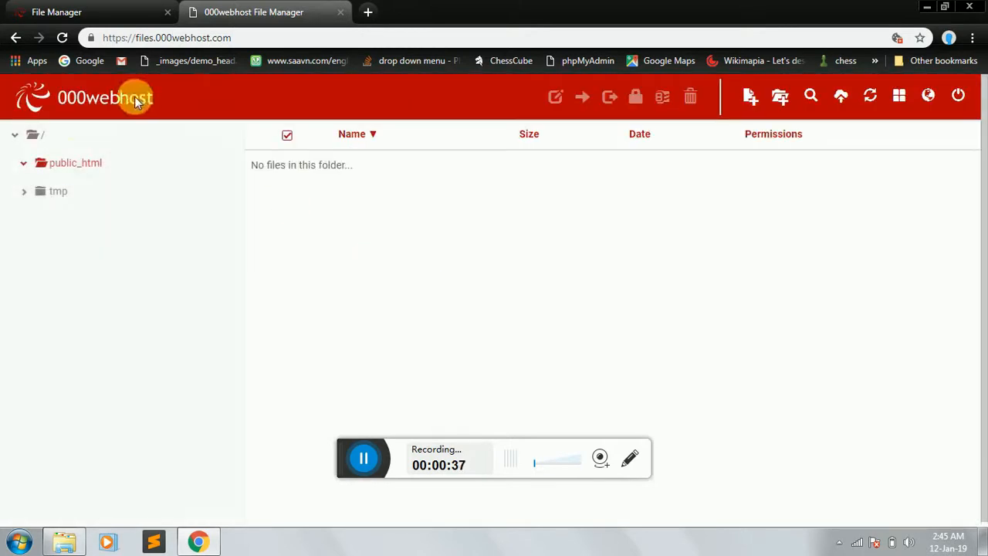
Open public_html/Nanorobotics/index.php in the online code editor
{"action": "left_click", "coordinate": [48, 167]}
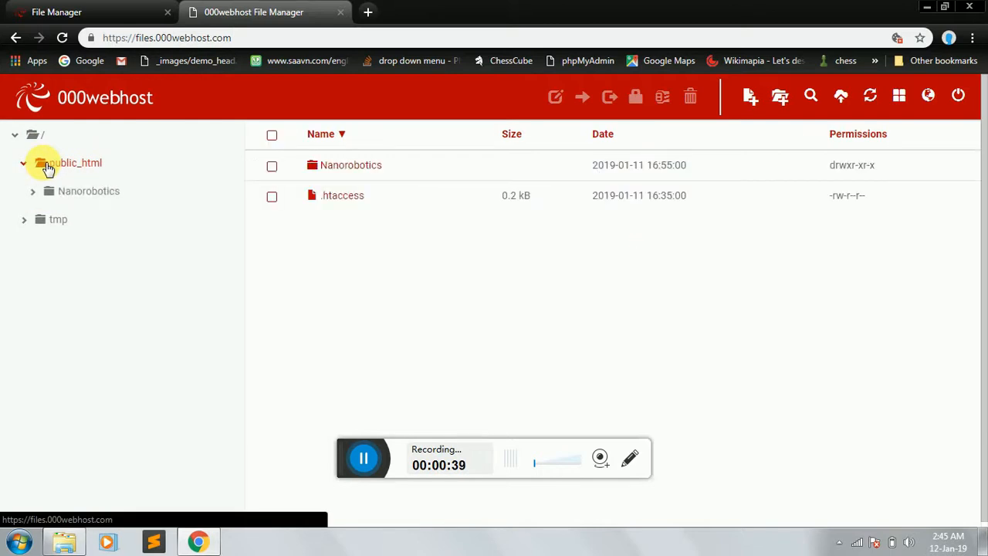
{"action": "double_click", "coordinate": [357, 165]}
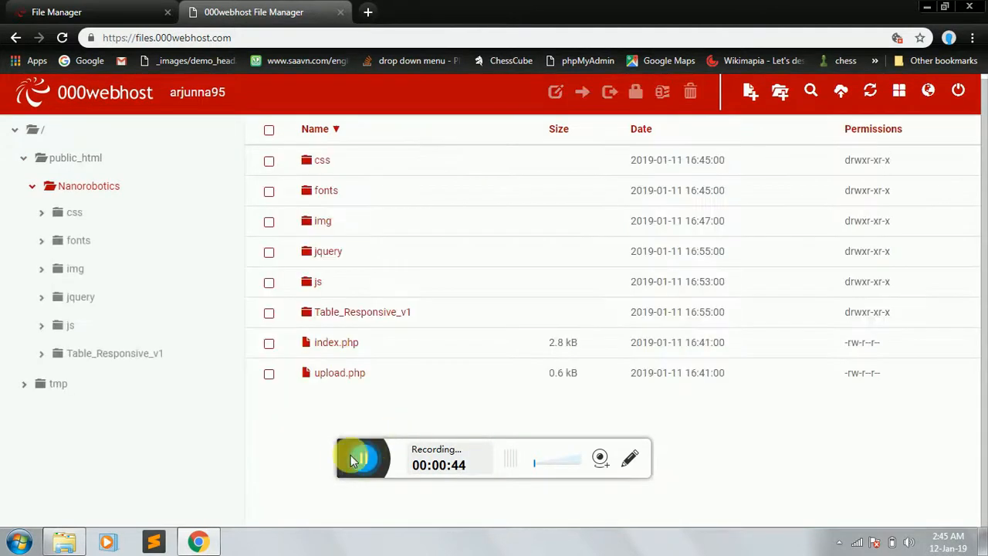
{"action": "left_click", "coordinate": [335, 345]}
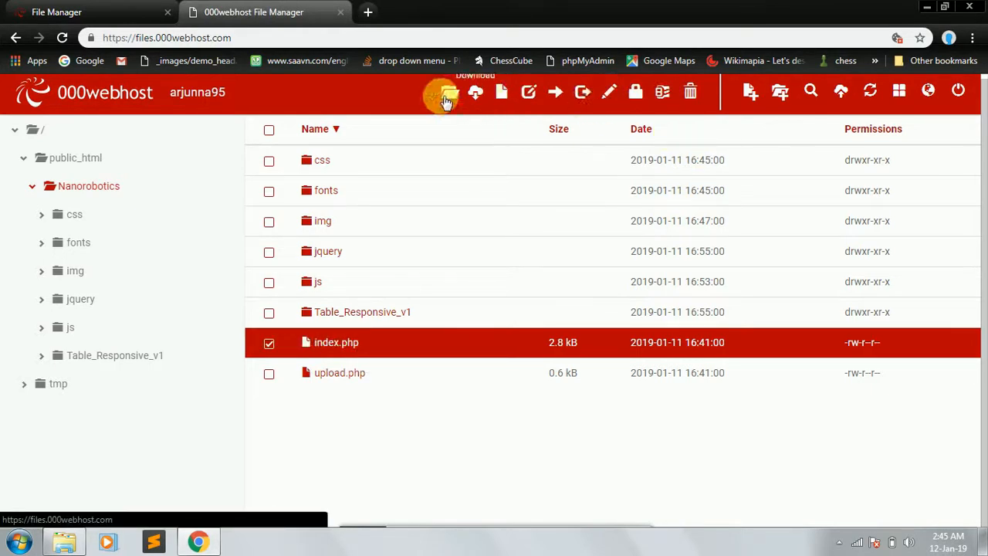
{"action": "left_click", "coordinate": [609, 97]}
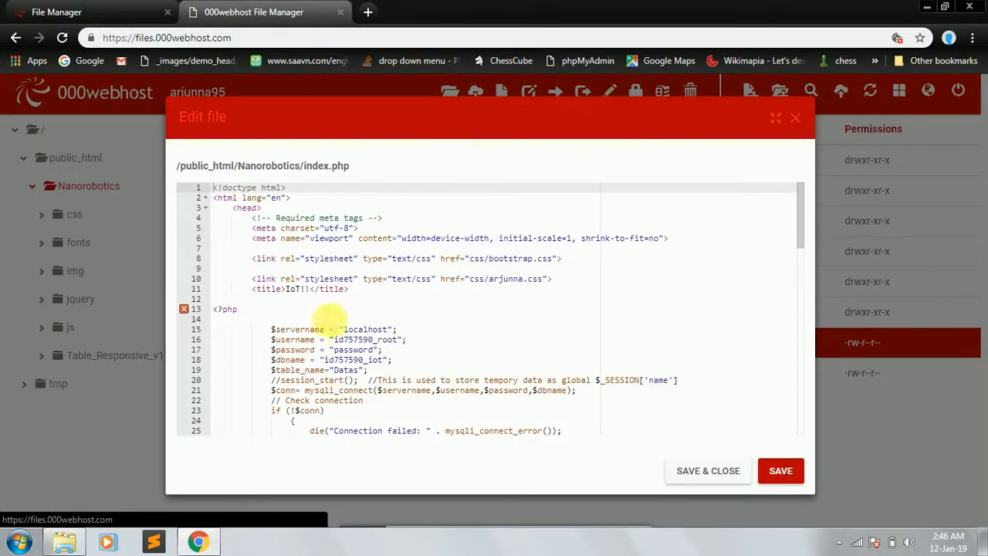
Select the database username value on line 16, then return to the members-area page
{"action": "scroll", "coordinate": [426, 341], "scroll_direction": "down", "scroll_amount": 1}
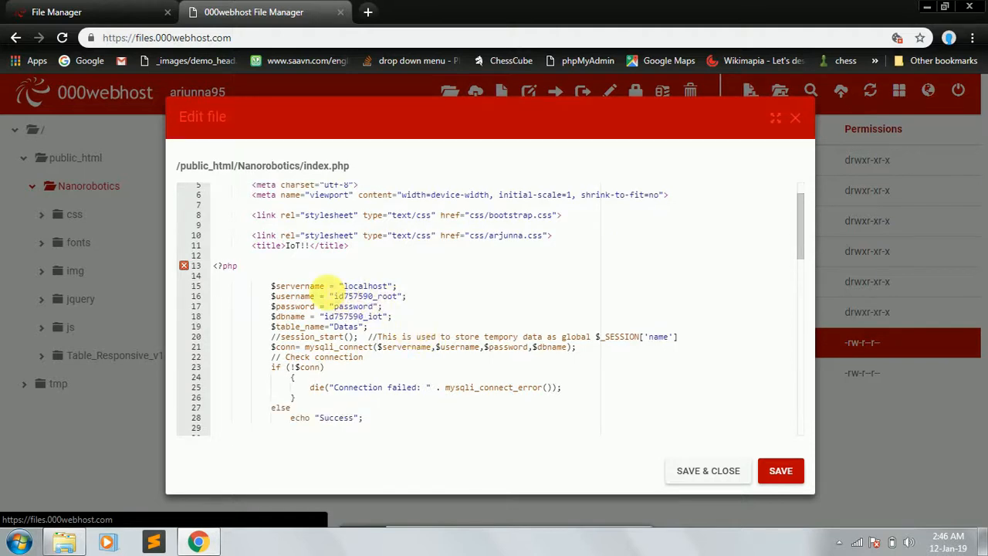
{"action": "left_click", "coordinate": [378, 287]}
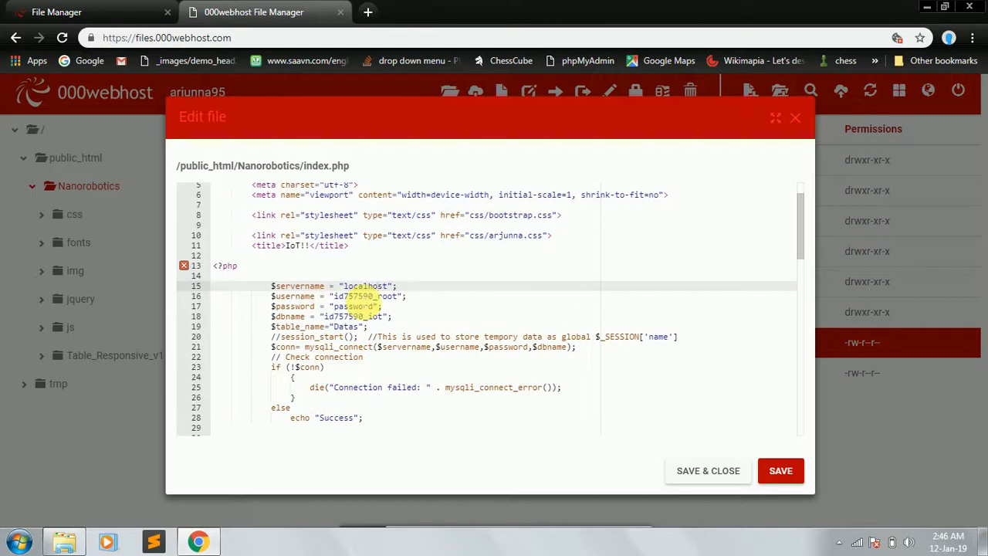
{"action": "double_click", "coordinate": [363, 297]}
{"action": "left_click", "coordinate": [150, 15]}
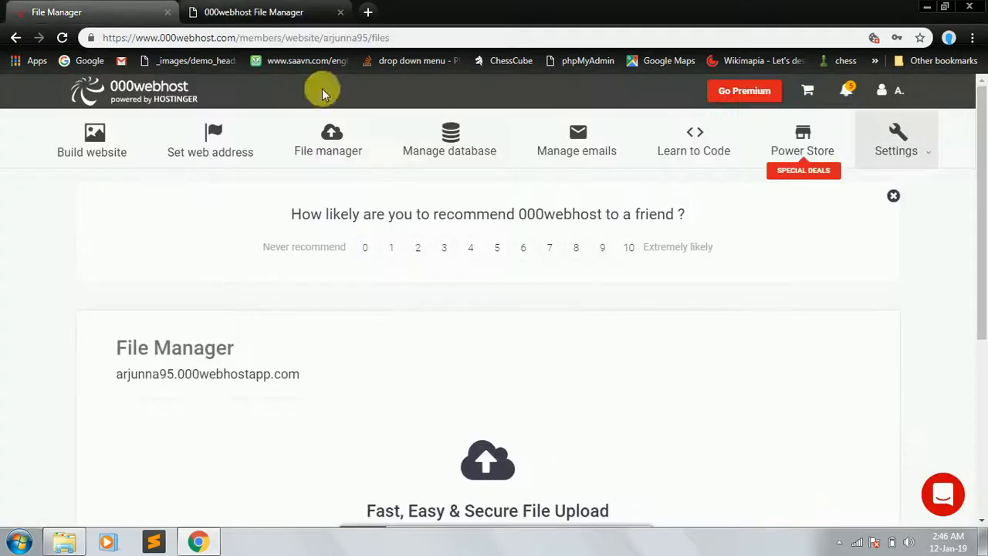
{"action": "scroll", "coordinate": [408, 359], "scroll_direction": "down", "scroll_amount": 3}
{"action": "scroll", "coordinate": [394, 304], "scroll_direction": "up", "scroll_amount": 3}
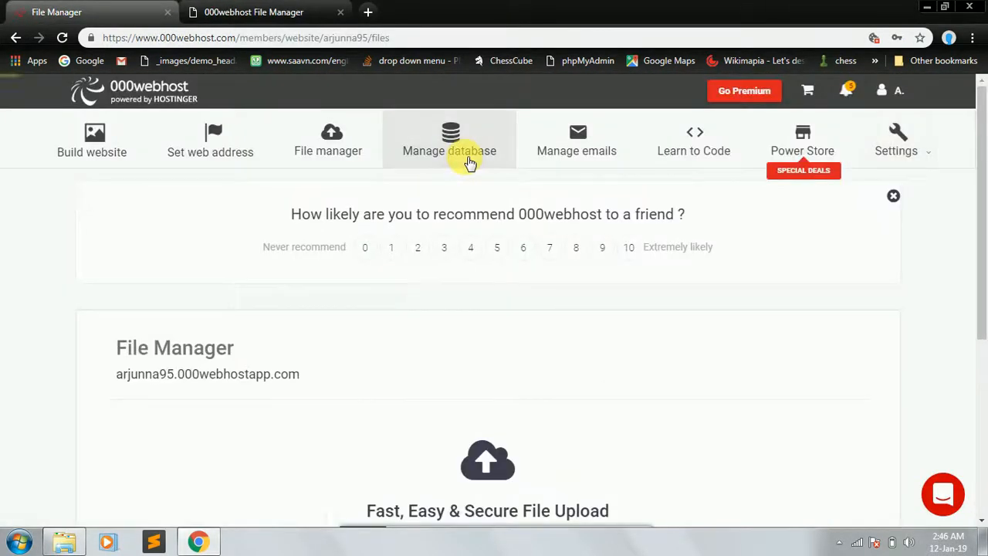
Copy the database user name from Manage Databases and paste it over line 16 in index.php
{"action": "left_click", "coordinate": [366, 151]}
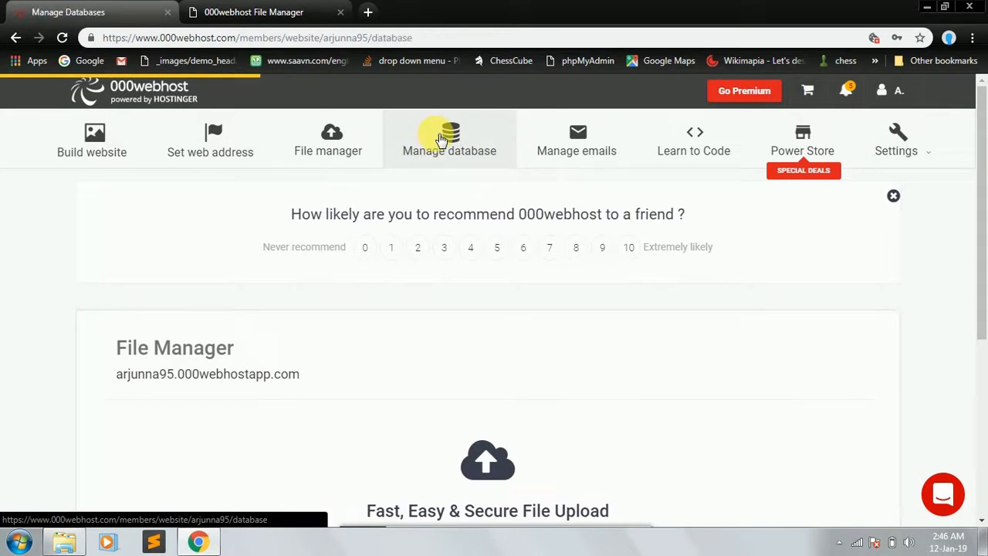
{"action": "scroll", "coordinate": [668, 363], "scroll_direction": "down", "scroll_amount": 2}
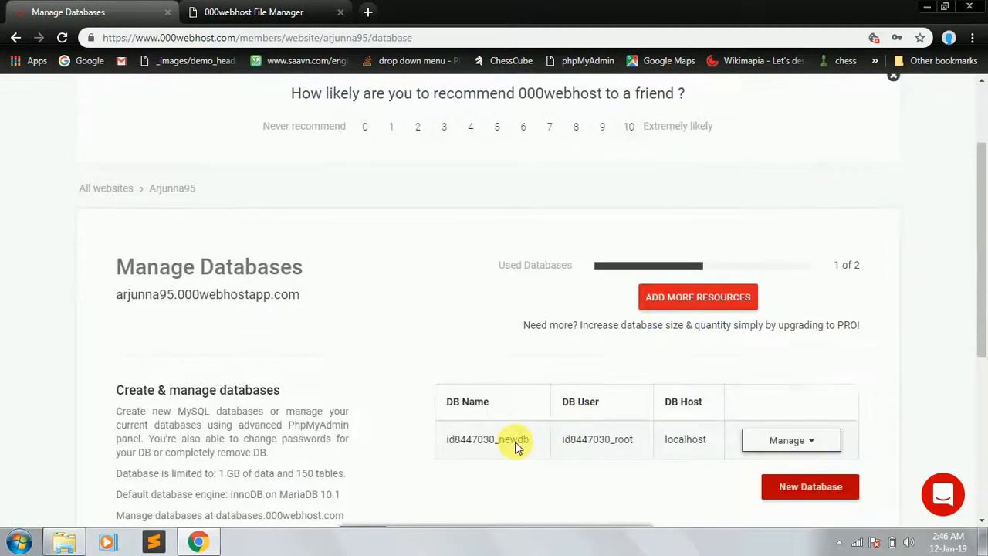
{"action": "right_click", "coordinate": [595, 448]}
{"action": "left_click", "coordinate": [610, 454]}
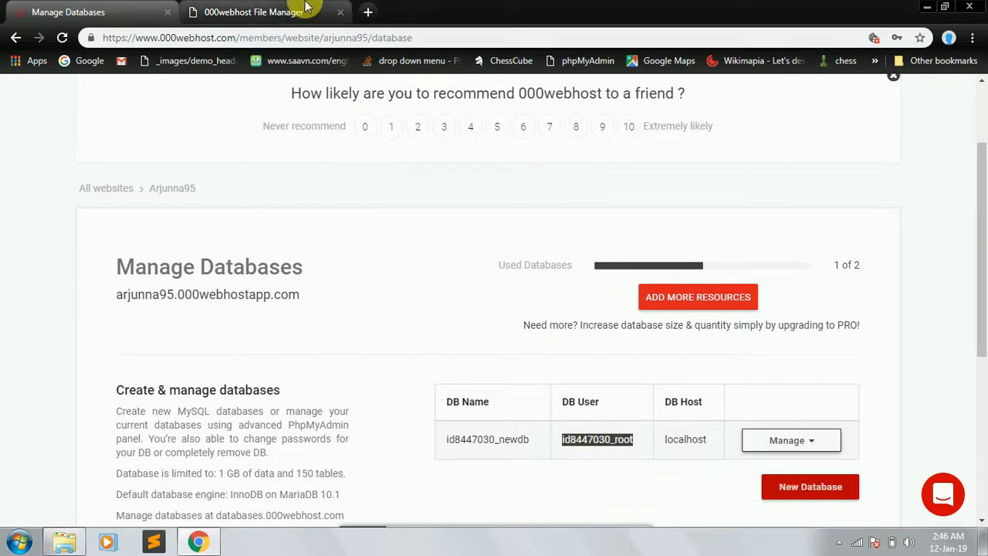
{"action": "left_click", "coordinate": [255, 11]}
{"action": "right_click", "coordinate": [375, 297]}
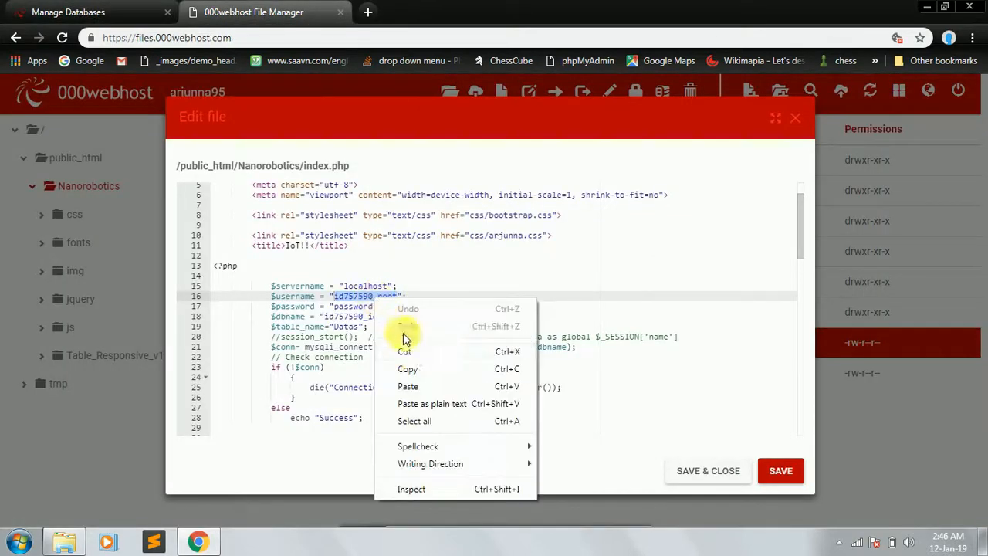
{"action": "left_click", "coordinate": [406, 385]}
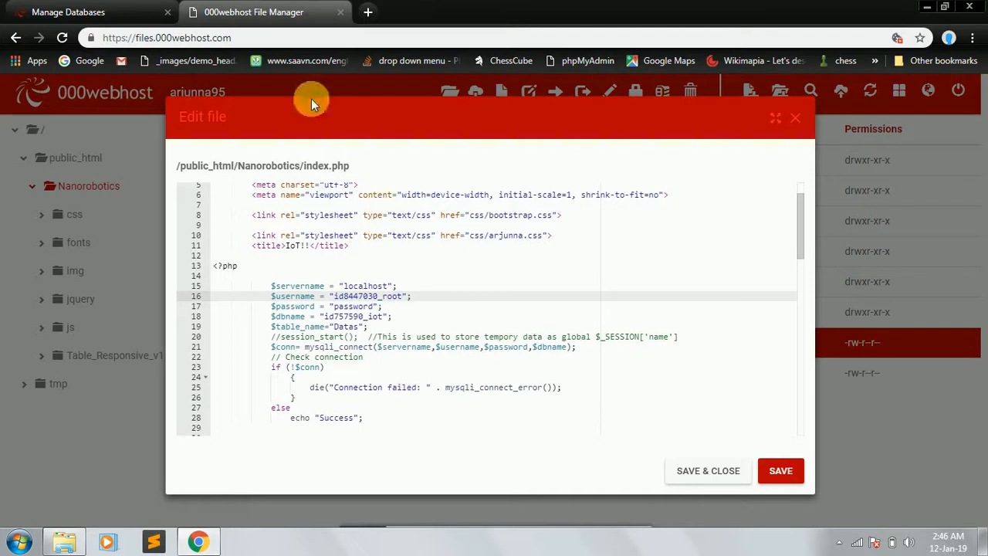
Check the database's management options and select the password value on line 17
{"action": "left_click", "coordinate": [174, 12]}
{"action": "left_click", "coordinate": [772, 445]}
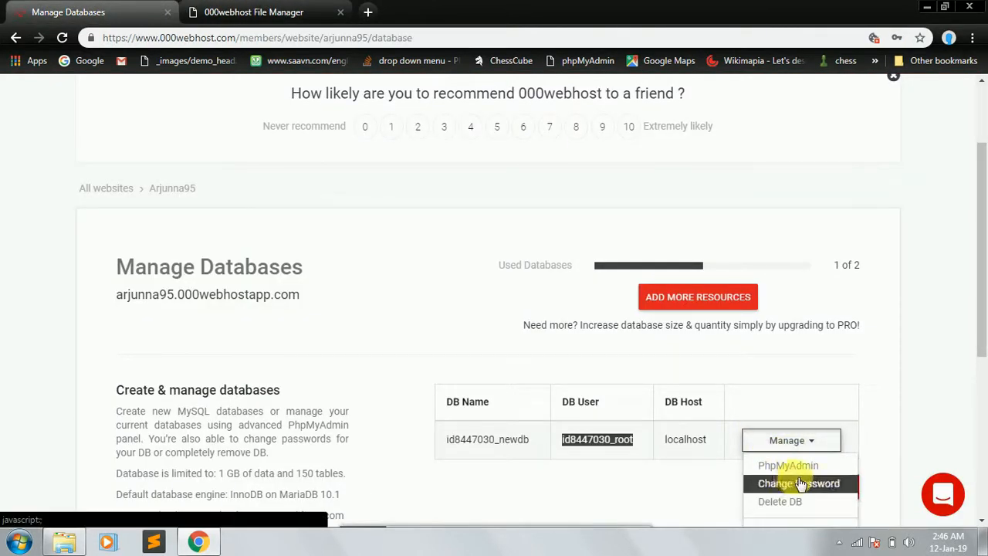
{"action": "left_click", "coordinate": [249, 10]}
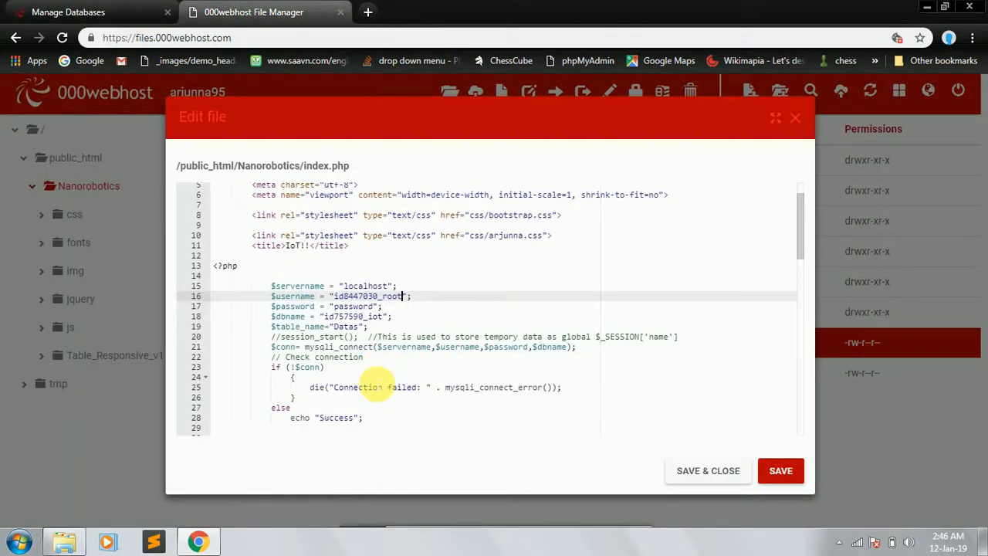
{"action": "double_click", "coordinate": [361, 307]}
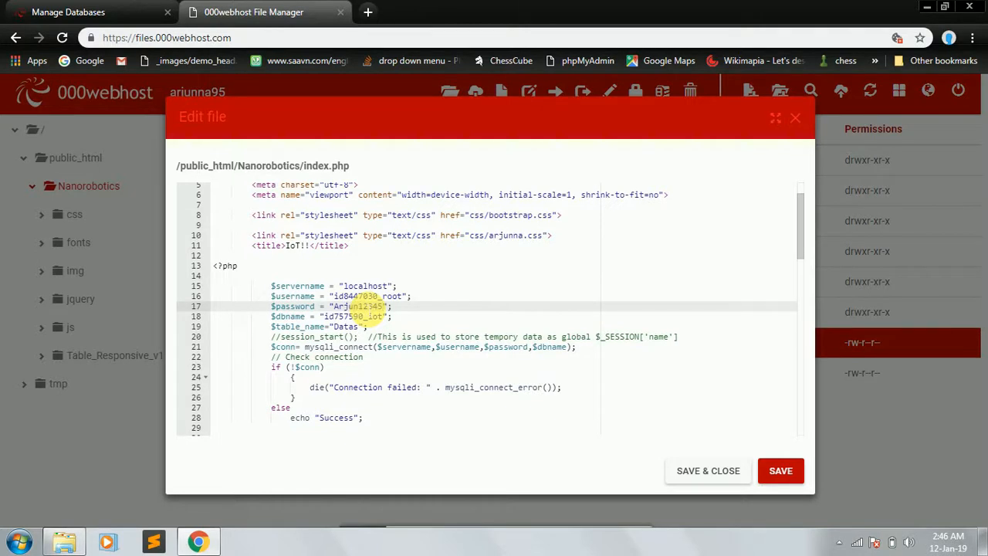
Replace the old $dbname value in index.php with the copied new database name
{"action": "double_click", "coordinate": [354, 317]}
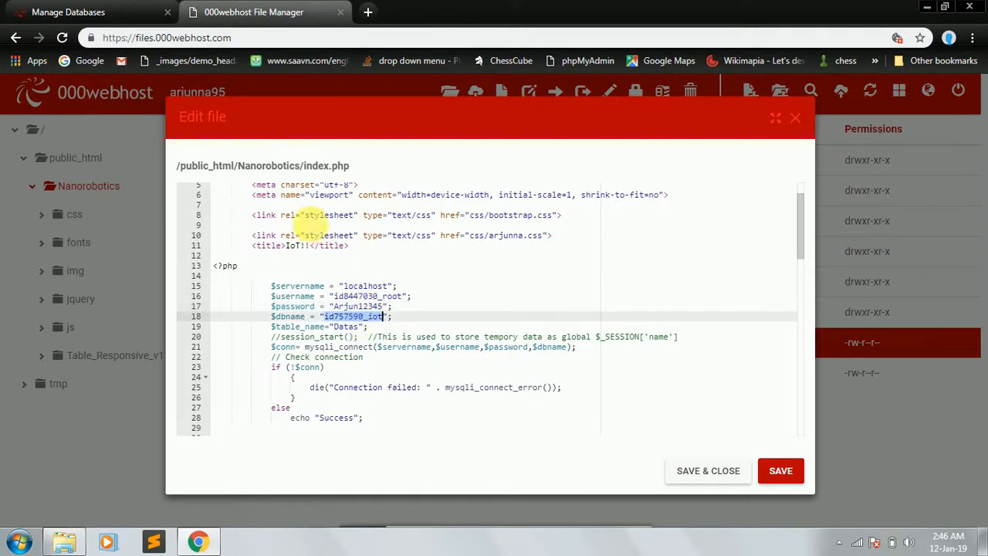
{"action": "left_click", "coordinate": [93, 12]}
{"action": "double_click", "coordinate": [472, 440]}
{"action": "right_click", "coordinate": [473, 439]}
{"action": "left_click", "coordinate": [493, 444]}
{"action": "left_click", "coordinate": [255, 12]}
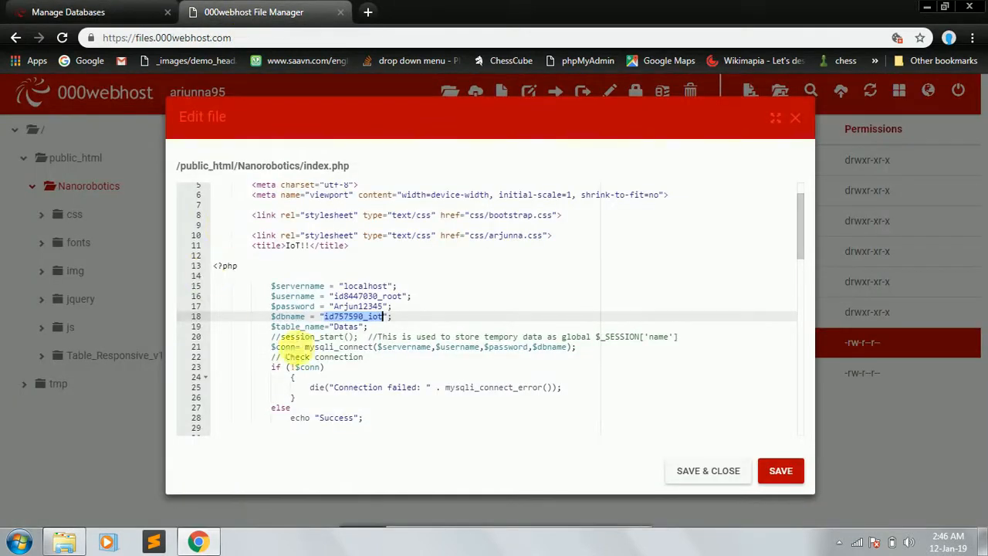
{"action": "right_click", "coordinate": [325, 320]}
{"action": "left_click", "coordinate": [367, 411]}
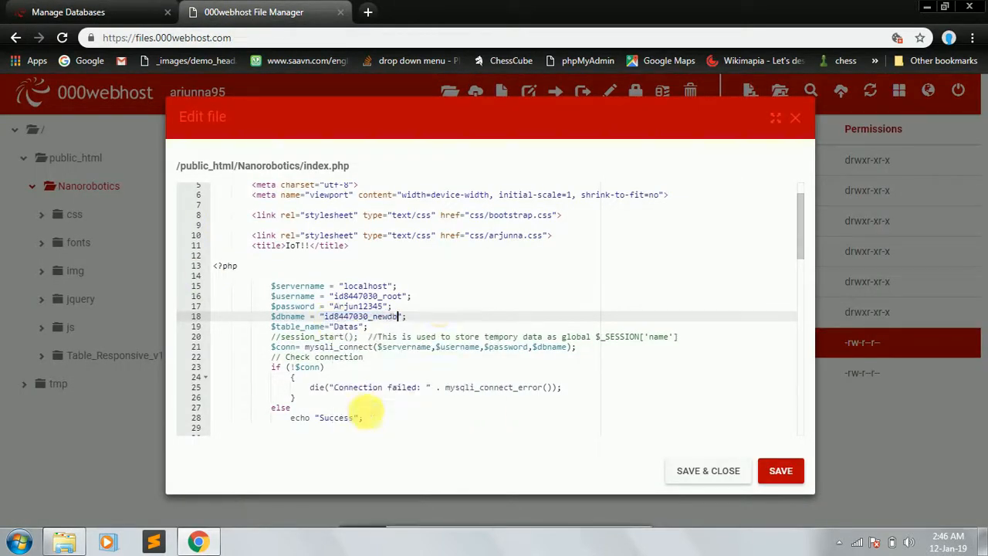
{"action": "left_click", "coordinate": [438, 309]}
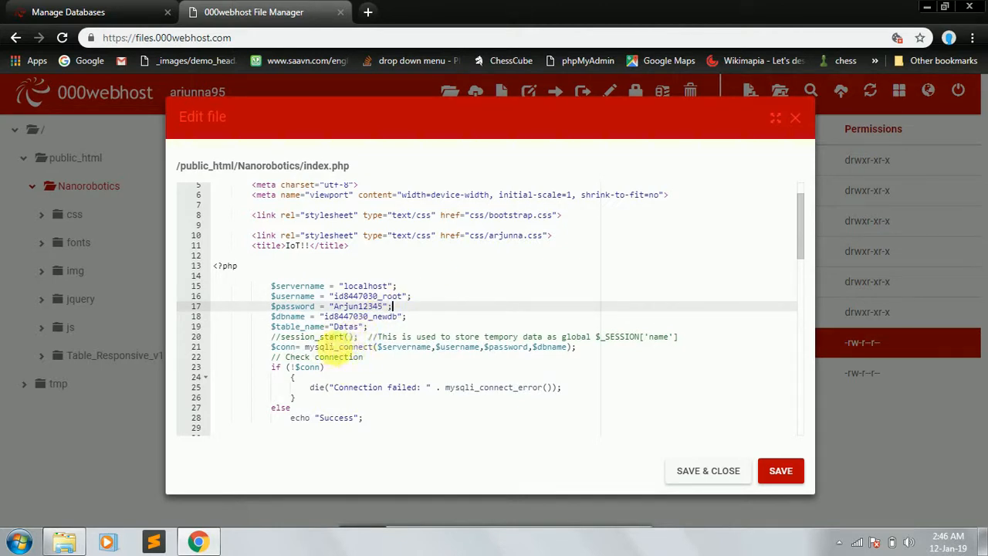
Change $table_name to "Name" and save and close index.php
{"action": "left_click", "coordinate": [359, 326]}
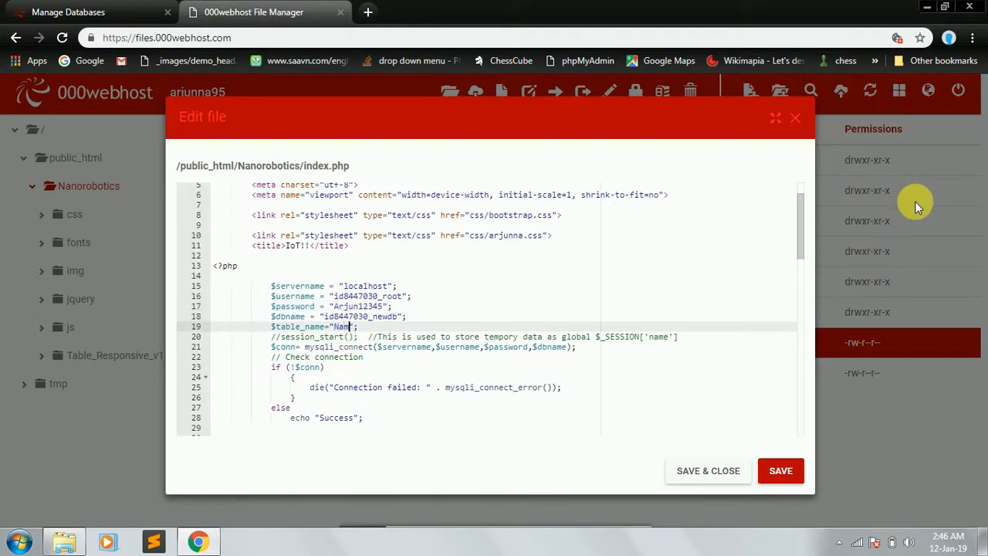
{"action": "left_click", "coordinate": [638, 298]}
{"action": "scroll", "coordinate": [653, 270], "scroll_direction": "down", "scroll_amount": 2}
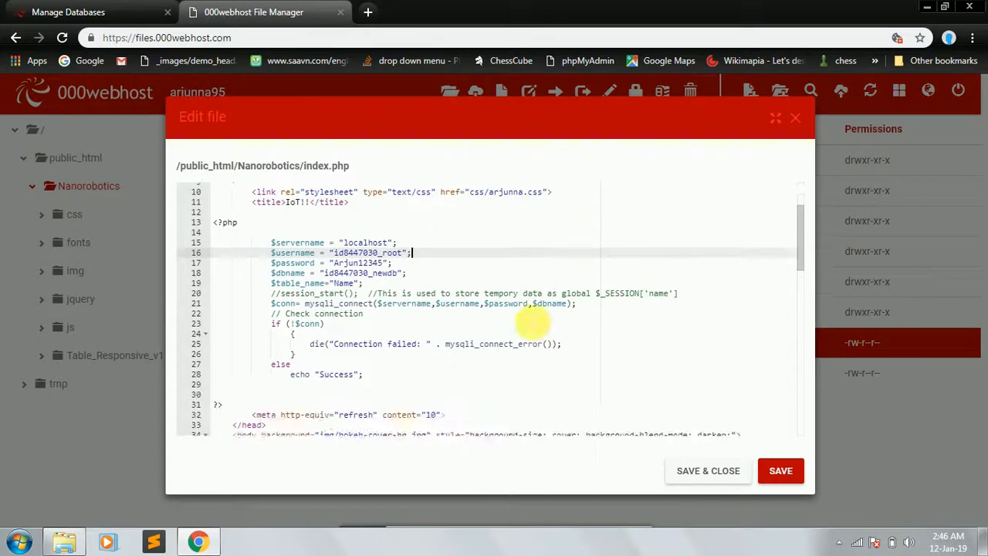
{"action": "scroll", "coordinate": [353, 375], "scroll_direction": "down", "scroll_amount": 3}
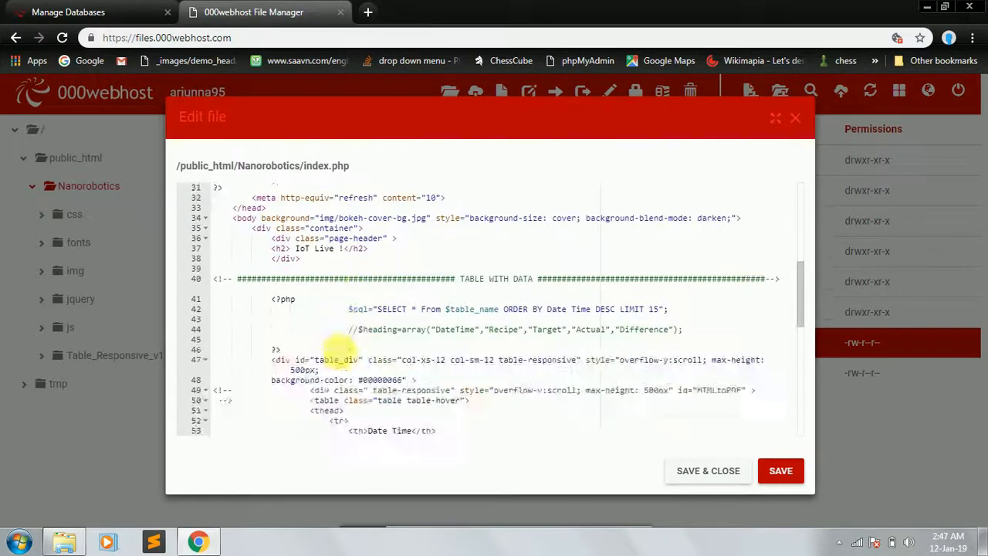
{"action": "scroll", "coordinate": [336, 355], "scroll_direction": "up", "scroll_amount": 3}
{"action": "scroll", "coordinate": [328, 340], "scroll_direction": "up", "scroll_amount": 3}
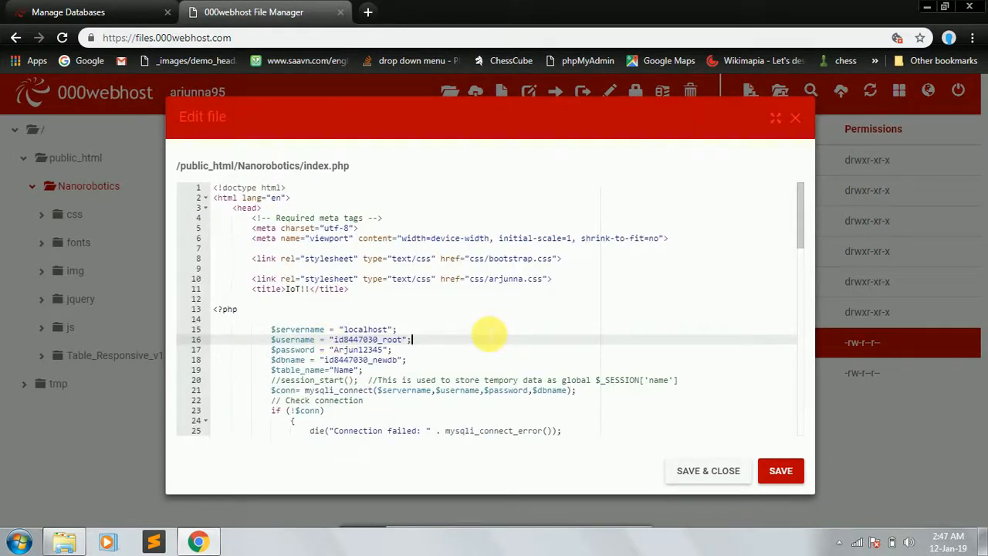
{"action": "scroll", "coordinate": [490, 335], "scroll_direction": "down", "scroll_amount": 3}
{"action": "left_click", "coordinate": [707, 470]}
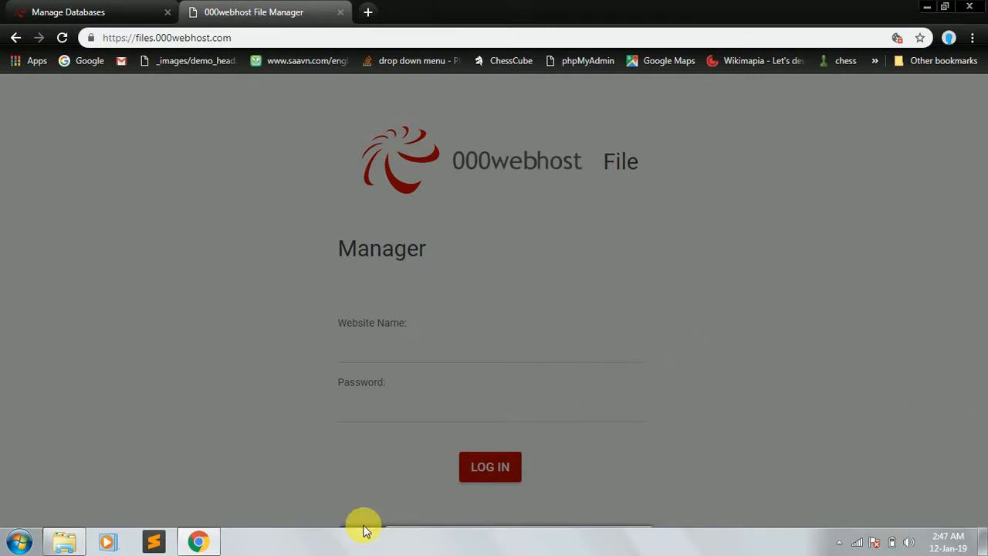
Check the database management page, then discard a mistyped new browser tab
{"action": "mouse_move", "coordinate": [366, 531]}
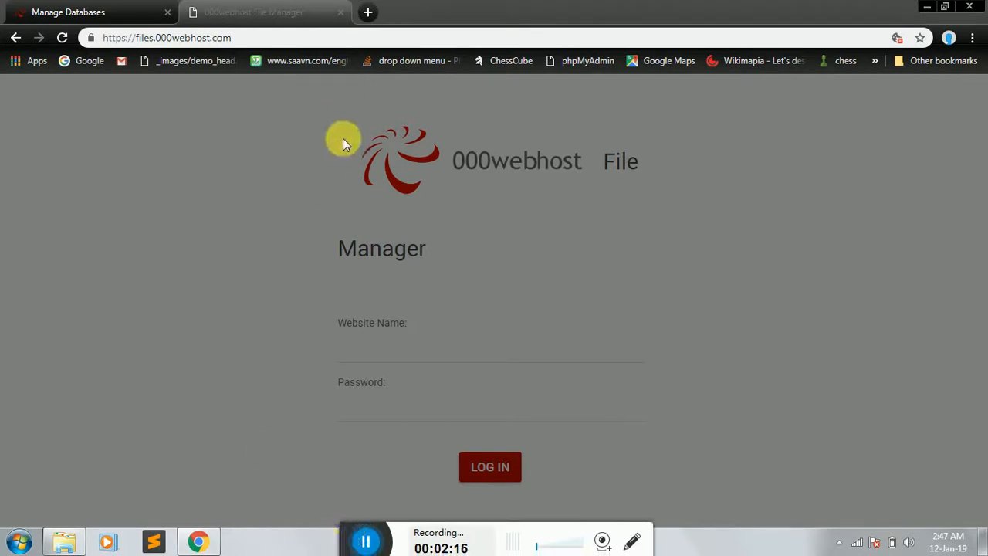
{"action": "left_click", "coordinate": [66, 11]}
{"action": "scroll", "coordinate": [430, 232], "scroll_direction": "down", "scroll_amount": 3}
{"action": "scroll", "coordinate": [434, 242], "scroll_direction": "down", "scroll_amount": 1}
{"action": "scroll", "coordinate": [433, 242], "scroll_direction": "up", "scroll_amount": 6}
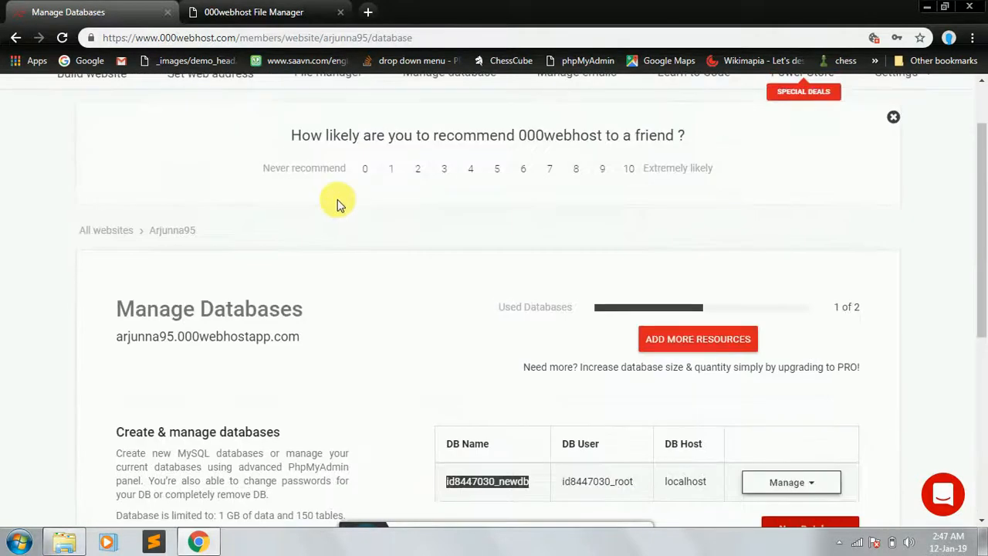
{"action": "left_click", "coordinate": [368, 13]}
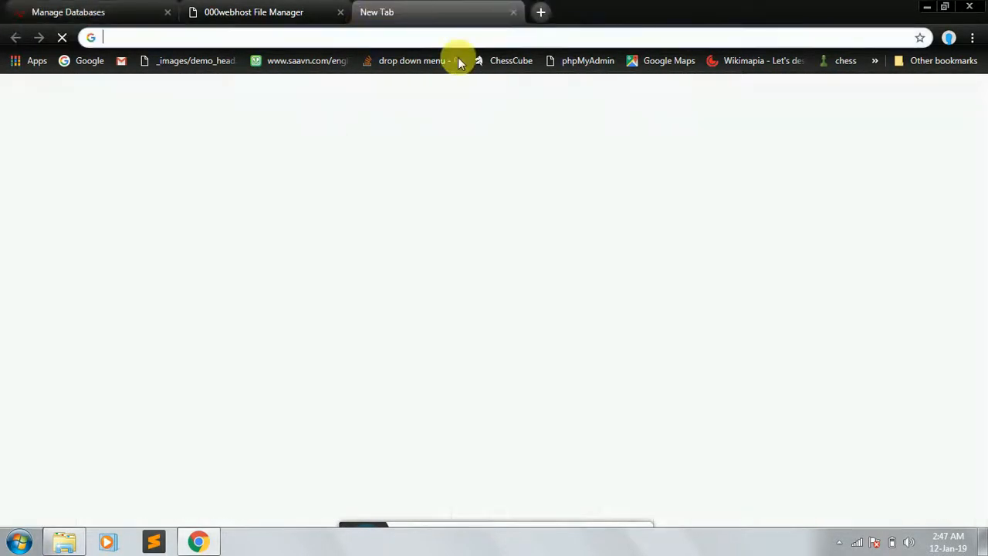
{"action": "type", "text": "199"}
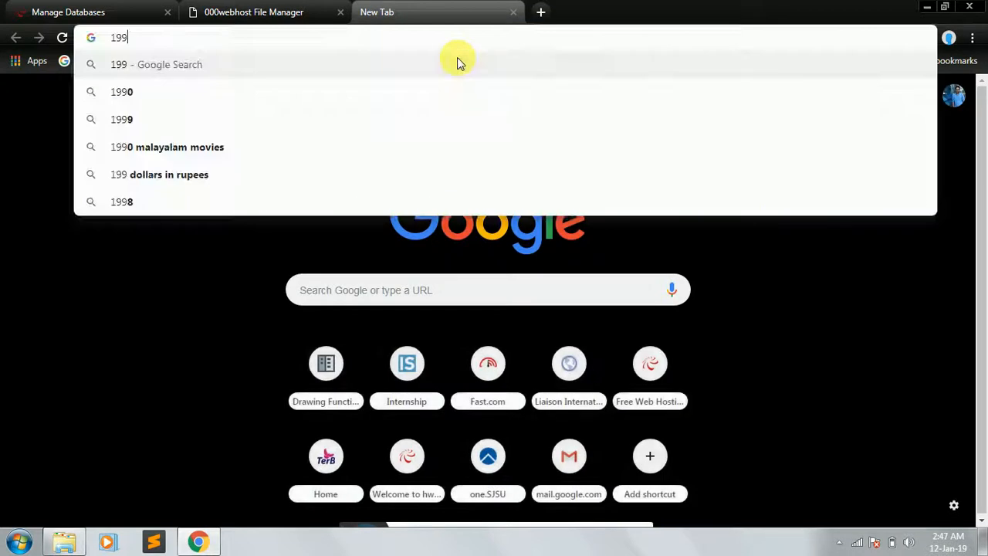
{"action": "key", "text": "BackSpace"}
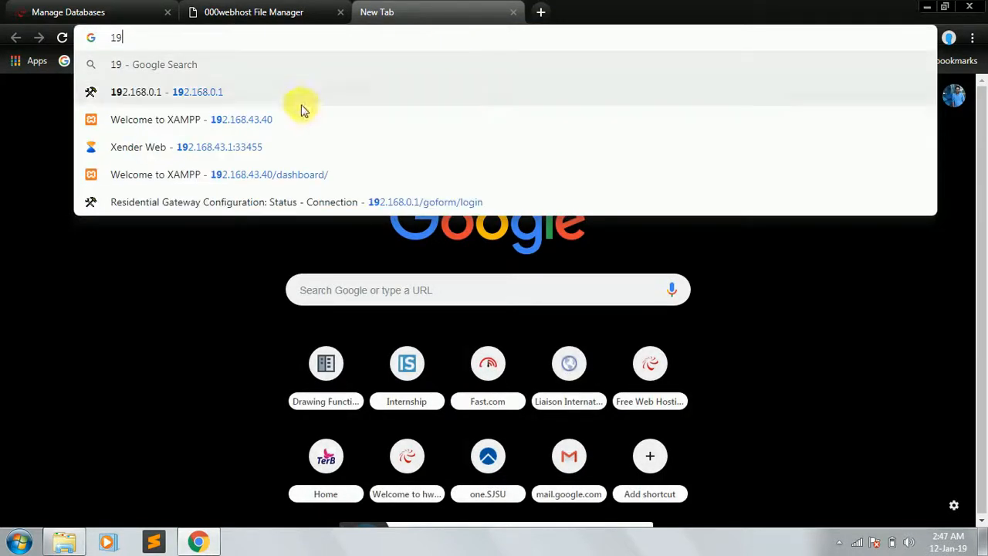
{"action": "left_click", "coordinate": [508, 13]}
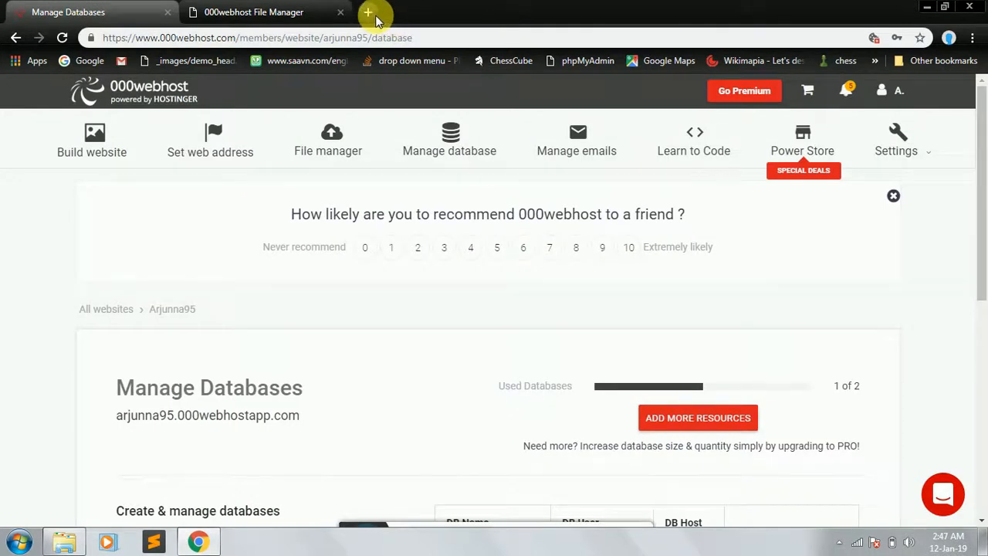
Load the Nanorobotics site in a new tab from the 'hwa' address suggestion
{"action": "left_click", "coordinate": [376, 17]}
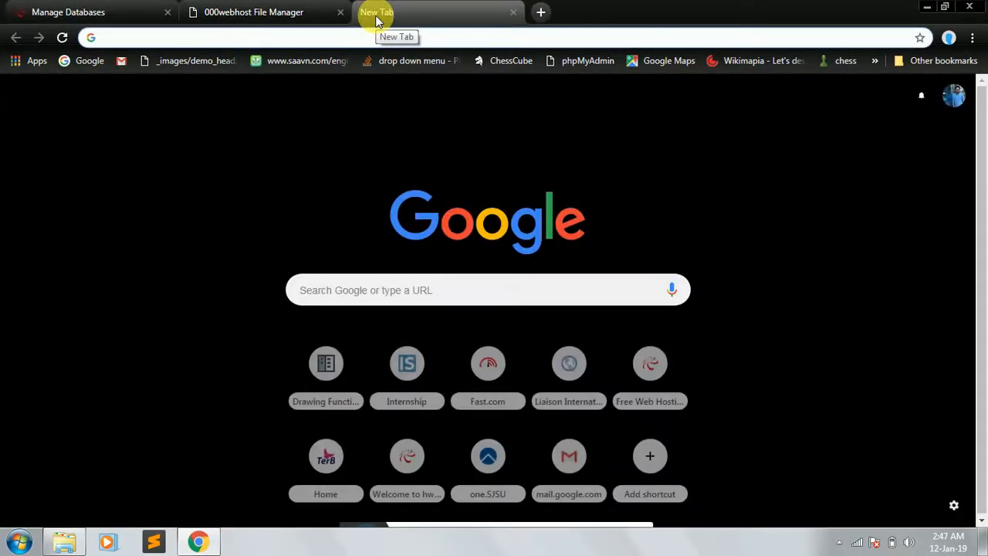
{"action": "type", "text": "hwa"}
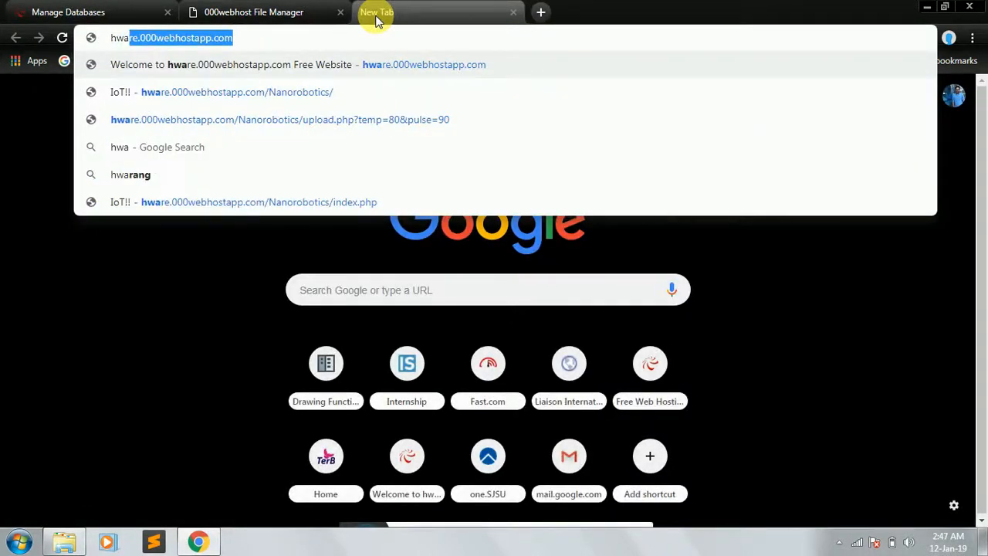
{"action": "key", "text": "Down"}
{"action": "key", "text": "Return"}
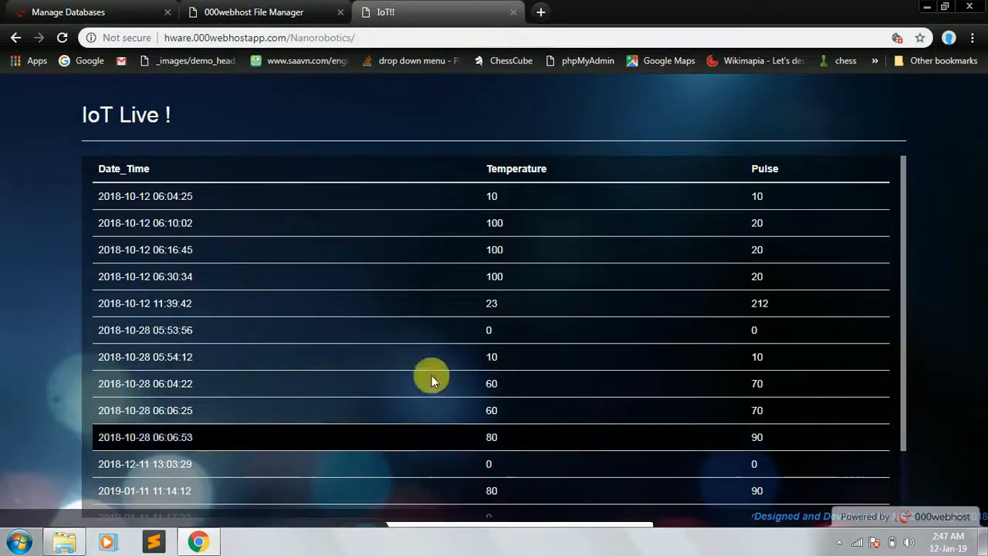
{"action": "scroll", "coordinate": [402, 444], "scroll_direction": "down", "scroll_amount": 2}
{"action": "scroll", "coordinate": [744, 293], "scroll_direction": "up", "scroll_amount": 2}
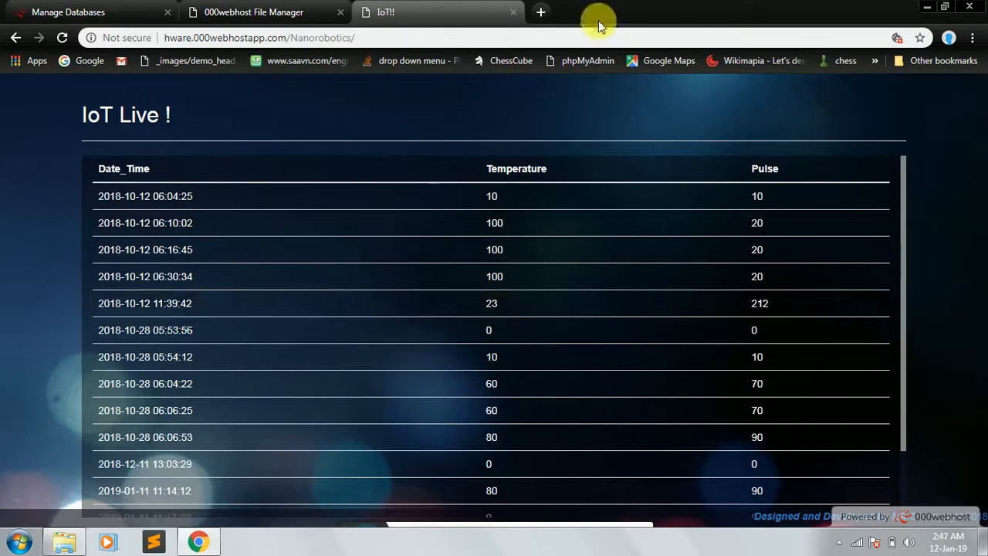
Start another new tab, then launch the online File Manager from the dashboard
{"action": "left_click", "coordinate": [540, 13]}
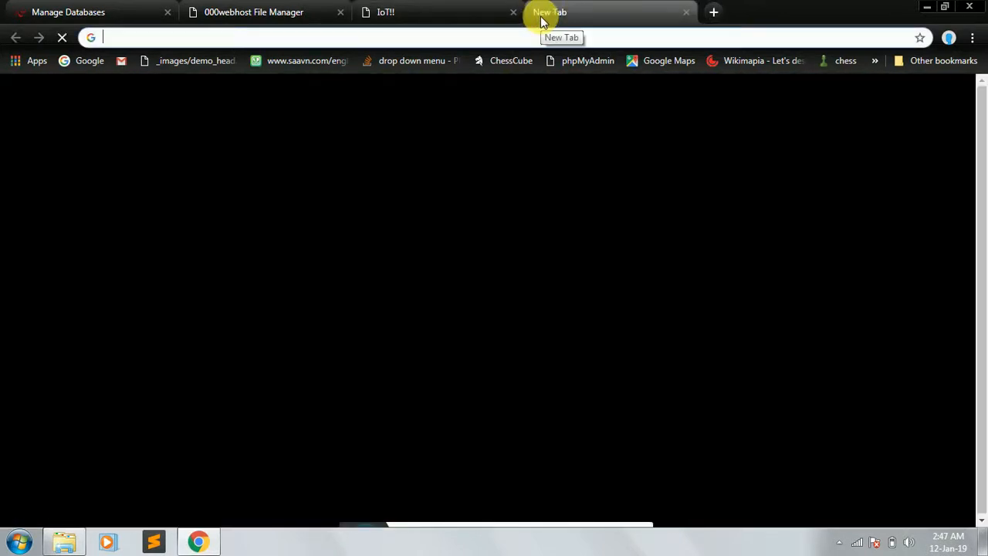
{"action": "type", "text": "hwa"}
{"action": "left_click", "coordinate": [254, 12]}
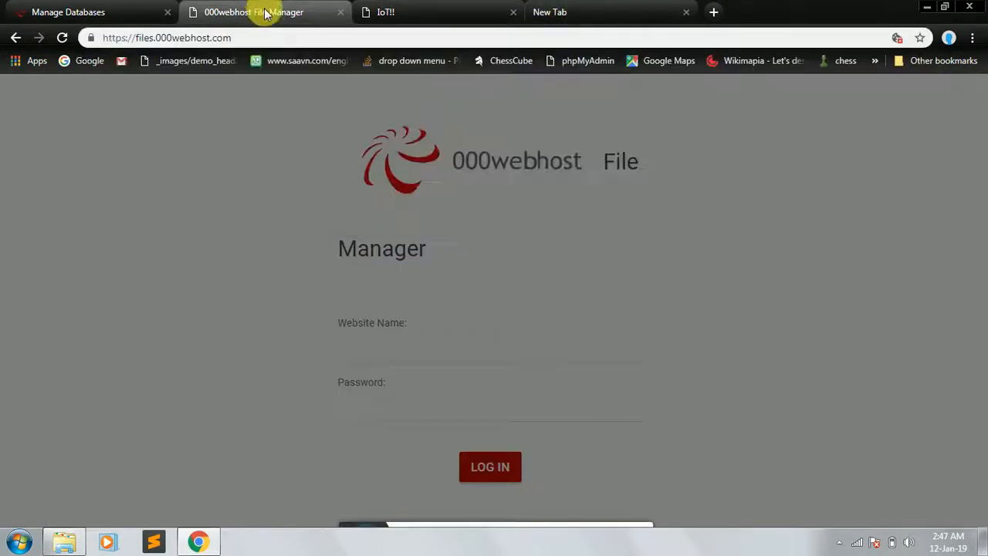
{"action": "left_click", "coordinate": [16, 38]}
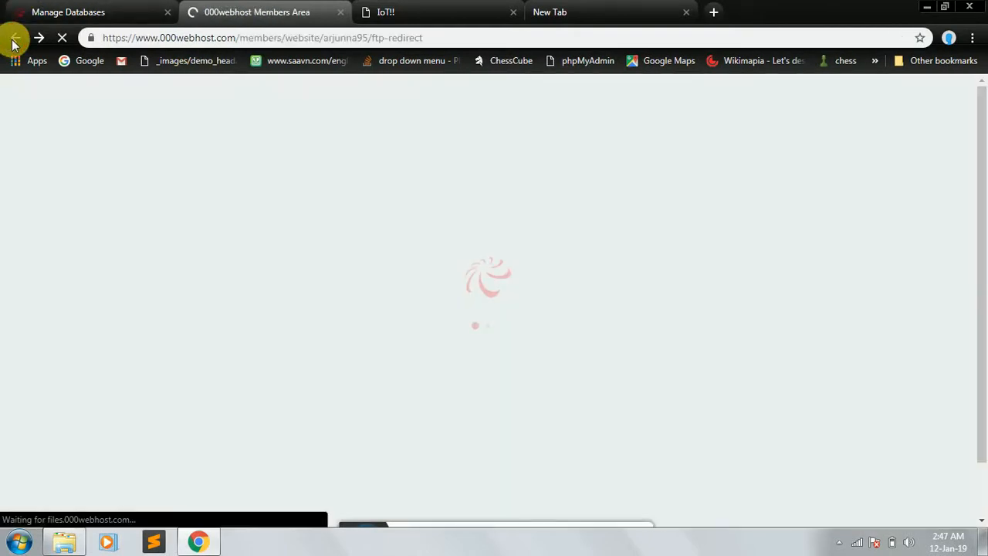
{"action": "left_click", "coordinate": [132, 9]}
{"action": "left_click", "coordinate": [359, 131]}
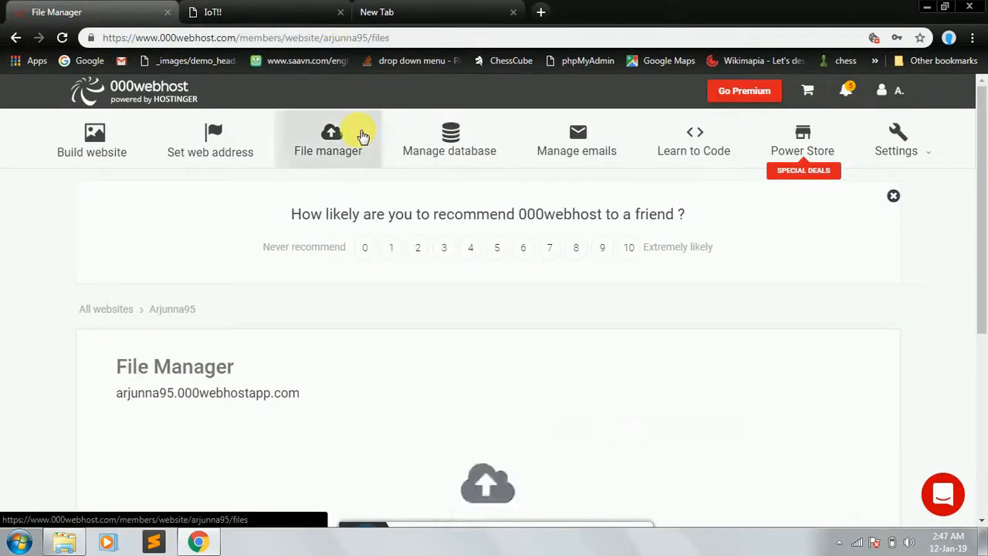
{"action": "scroll", "coordinate": [401, 280], "scroll_direction": "down", "scroll_amount": 2}
{"action": "scroll", "coordinate": [502, 463], "scroll_direction": "down", "scroll_amount": 2}
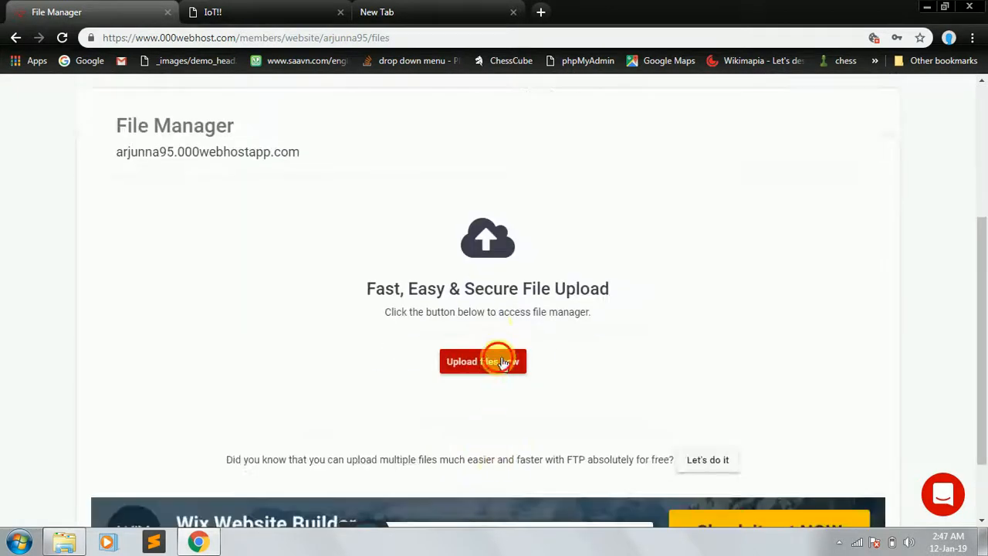
{"action": "left_click", "coordinate": [503, 363]}
In the new tab, enter the Nanorobotics site address followed by 'upload.php?'
{"action": "left_click", "coordinate": [629, 8]}
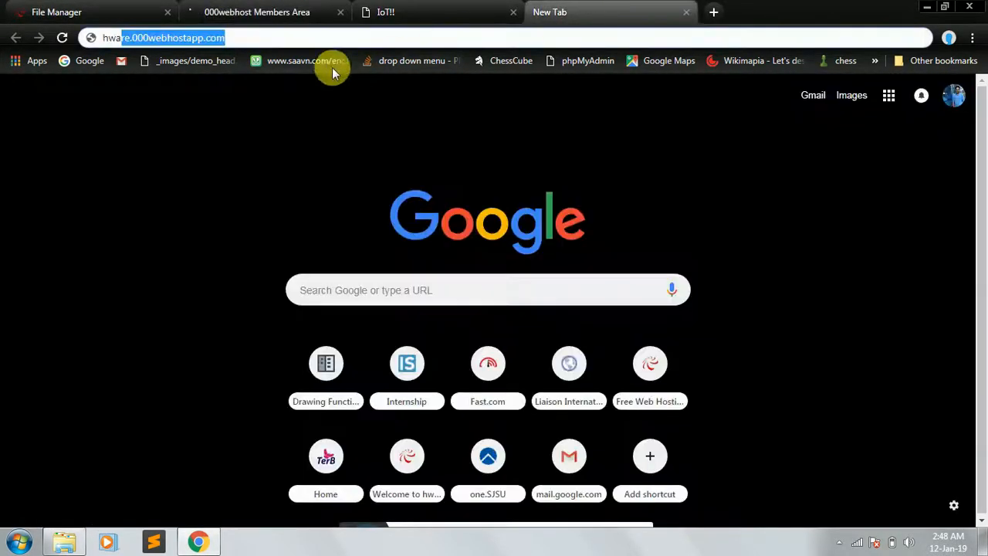
{"action": "left_click", "coordinate": [282, 37]}
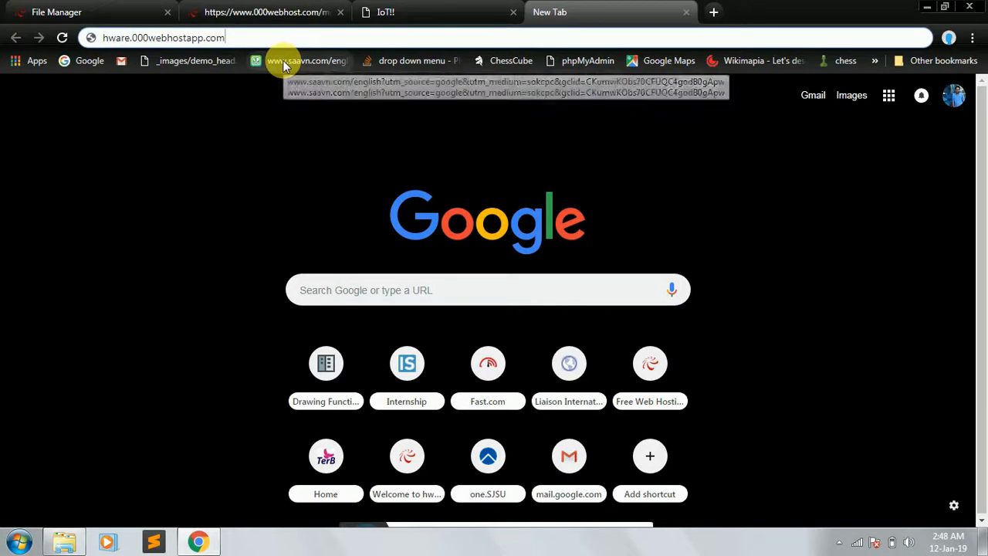
{"action": "type", "text": "/"}
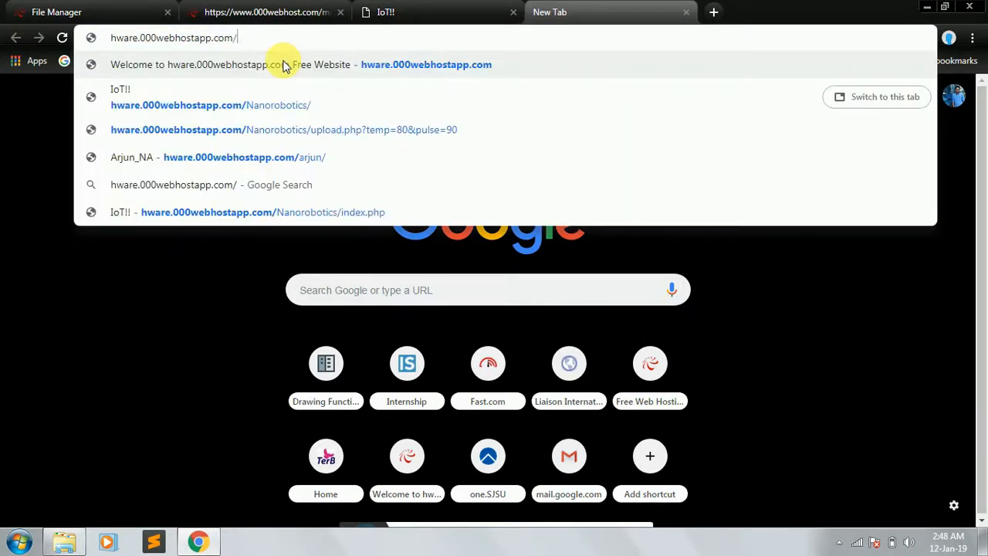
{"action": "key", "text": "Down"}
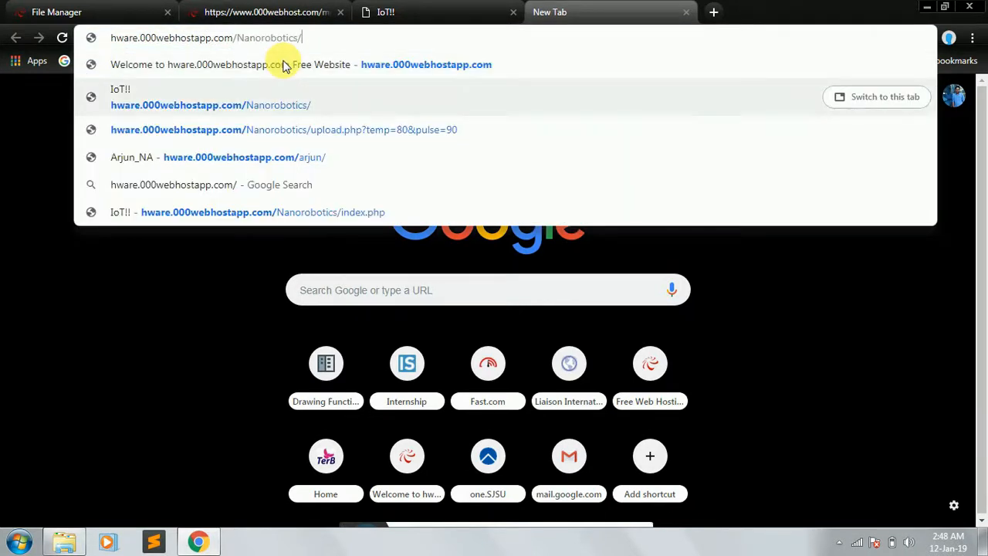
{"action": "type", "text": "upload.php"}
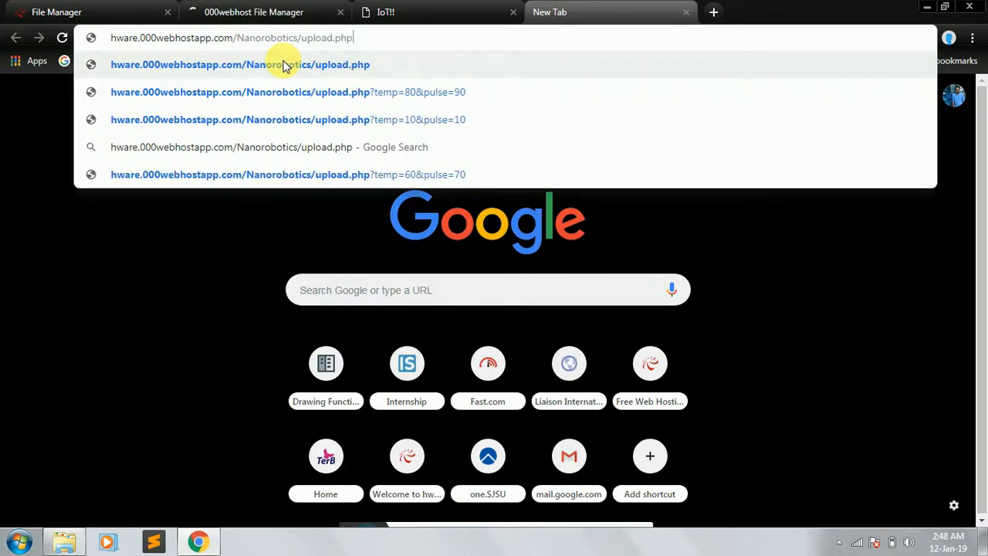
{"action": "type", "text": "?"}
In the File Manager, go to public_html > Nanorobotics and open upload.php for editing
{"action": "left_click", "coordinate": [300, 8]}
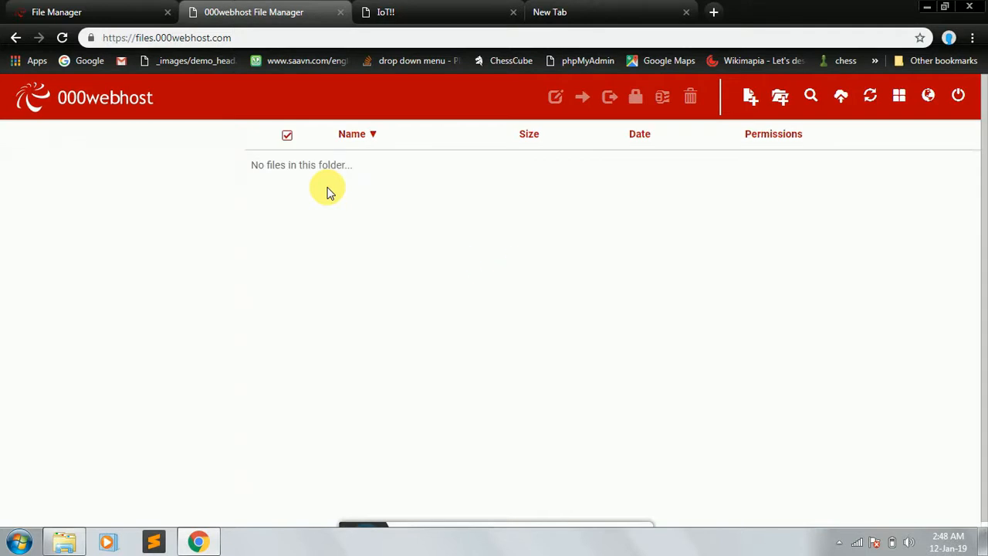
{"action": "left_click", "coordinate": [104, 174]}
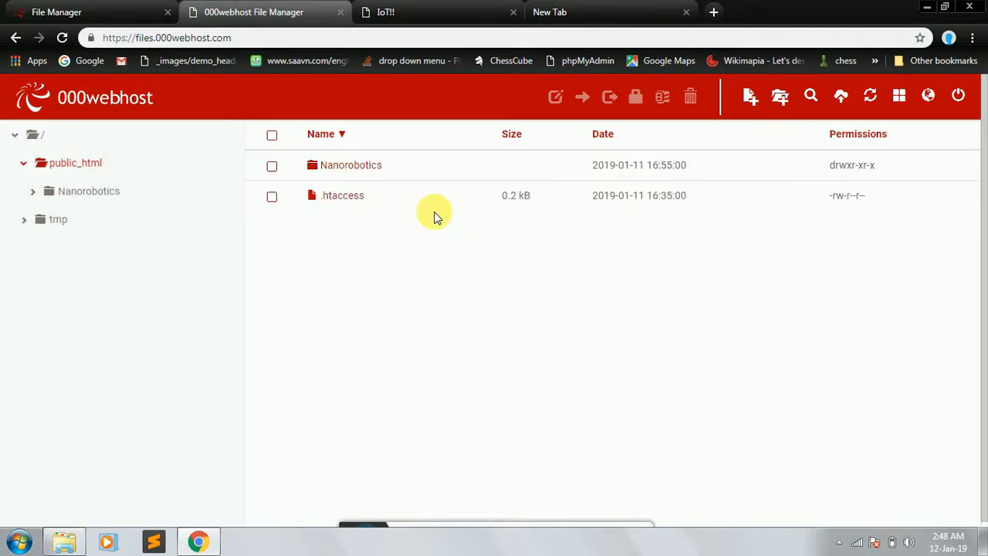
{"action": "left_click", "coordinate": [371, 167]}
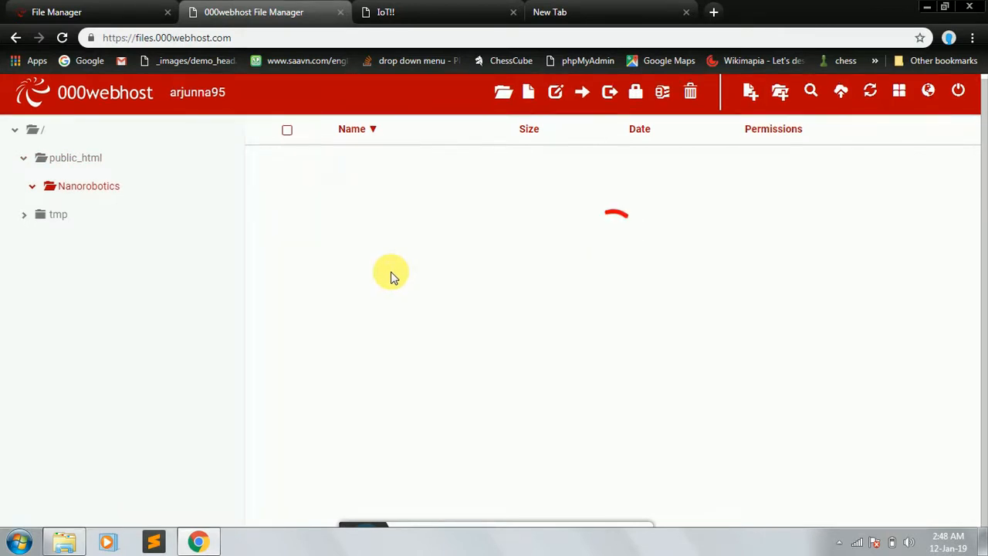
{"action": "left_click", "coordinate": [361, 374]}
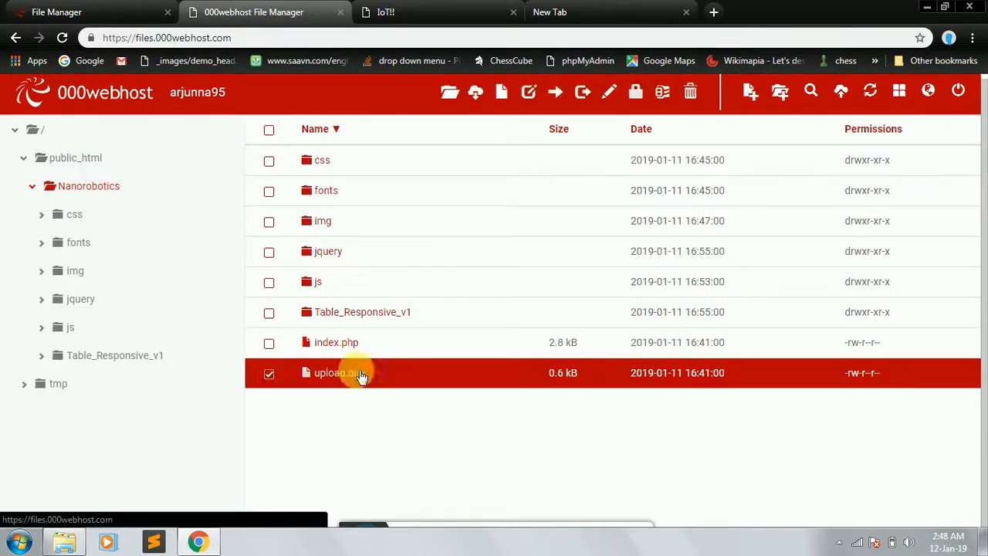
{"action": "left_click", "coordinate": [604, 93]}
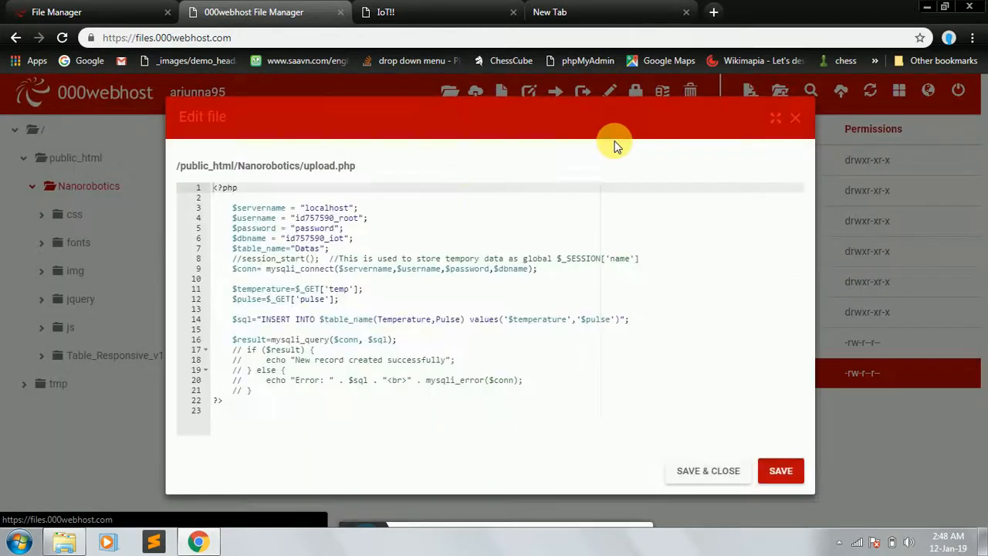
{"action": "double_click", "coordinate": [320, 209]}
{"action": "double_click", "coordinate": [318, 218]}
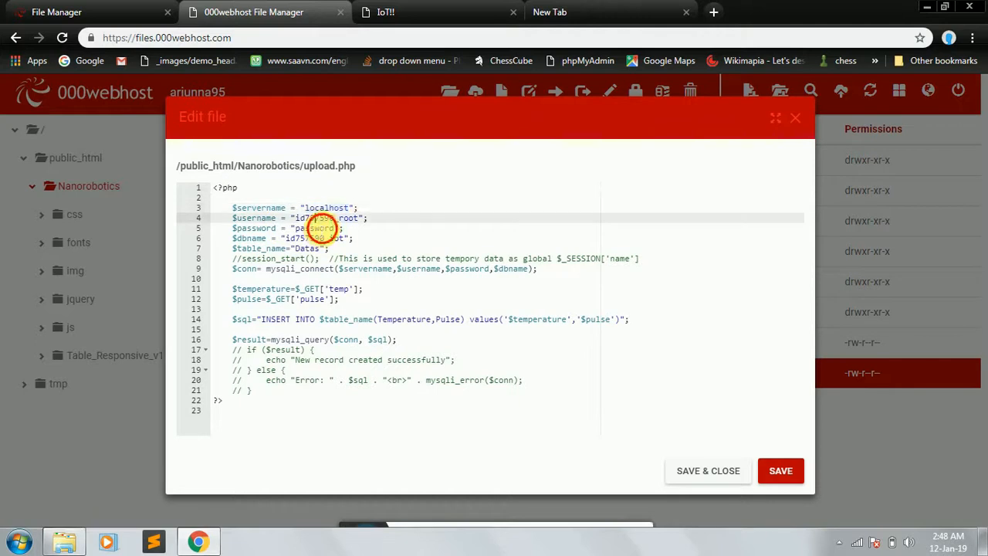
{"action": "double_click", "coordinate": [313, 228]}
{"action": "double_click", "coordinate": [287, 238]}
{"action": "double_click", "coordinate": [310, 249]}
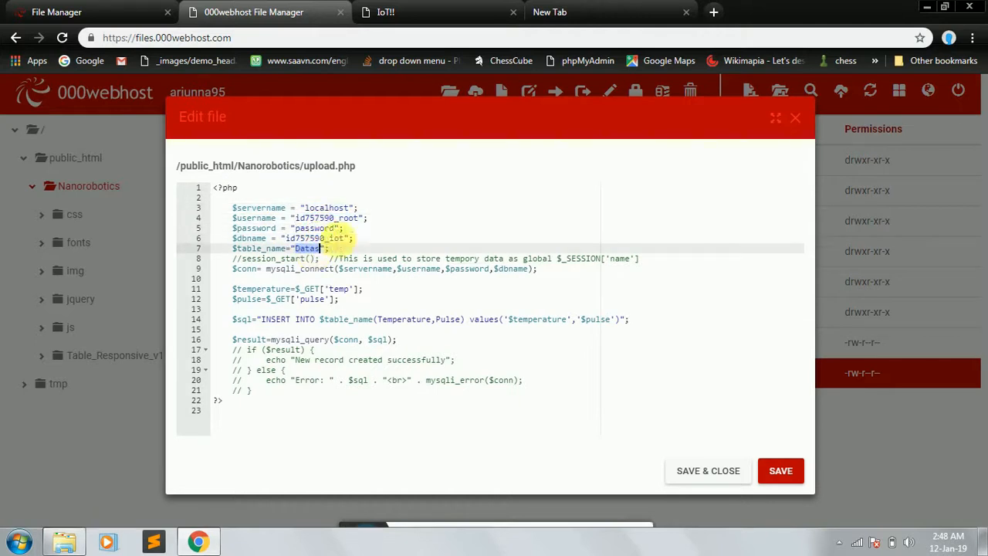
{"action": "left_click", "coordinate": [462, 285]}
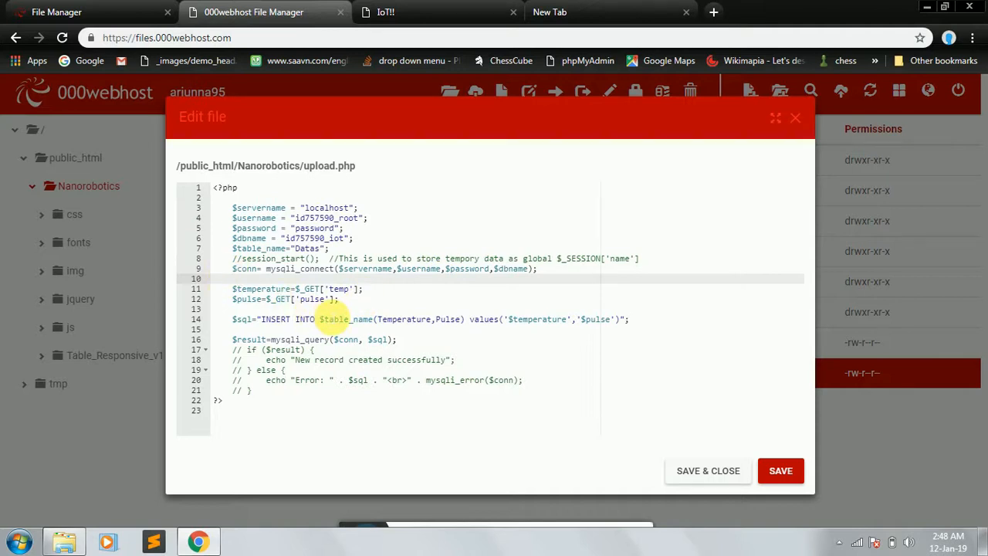
{"action": "left_click", "coordinate": [363, 309], "text": "shift"}
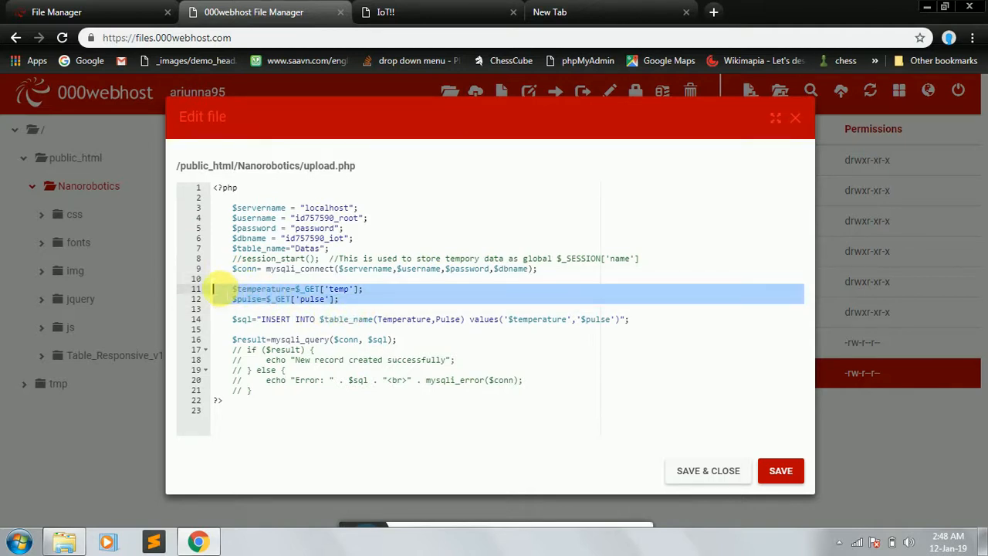
{"action": "left_click", "coordinate": [330, 300]}
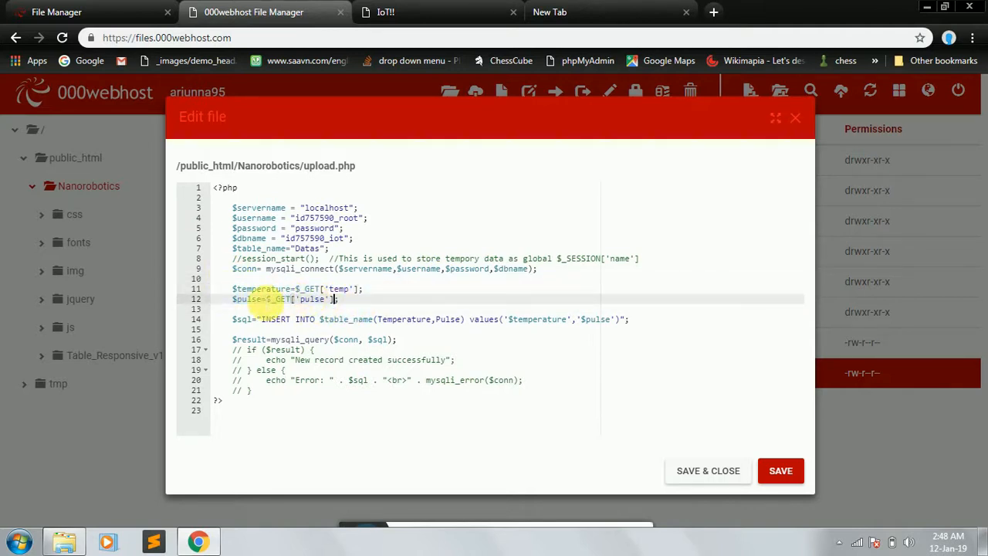
{"action": "left_click_drag", "start_coordinate": [265, 299], "coordinate": [331, 299]}
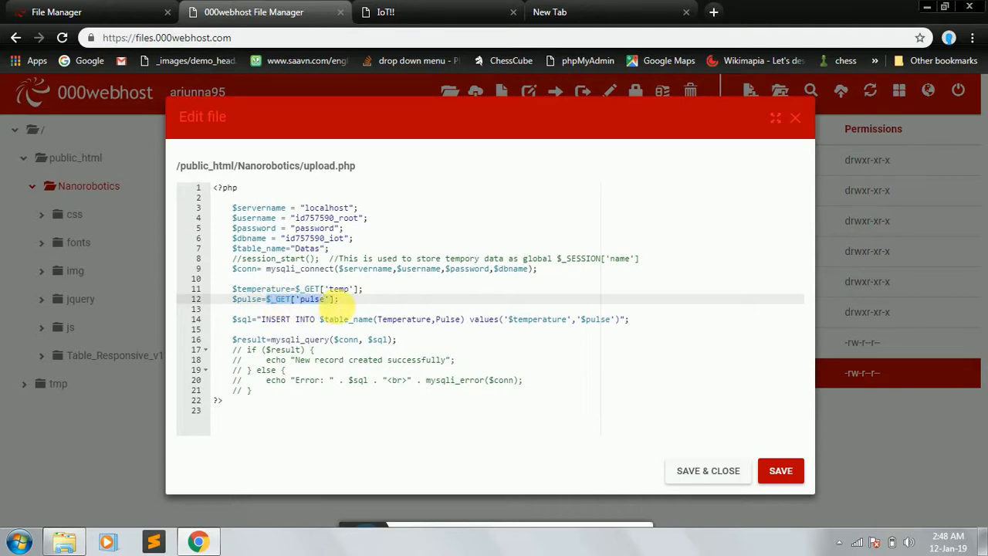
{"action": "left_click", "coordinate": [361, 289]}
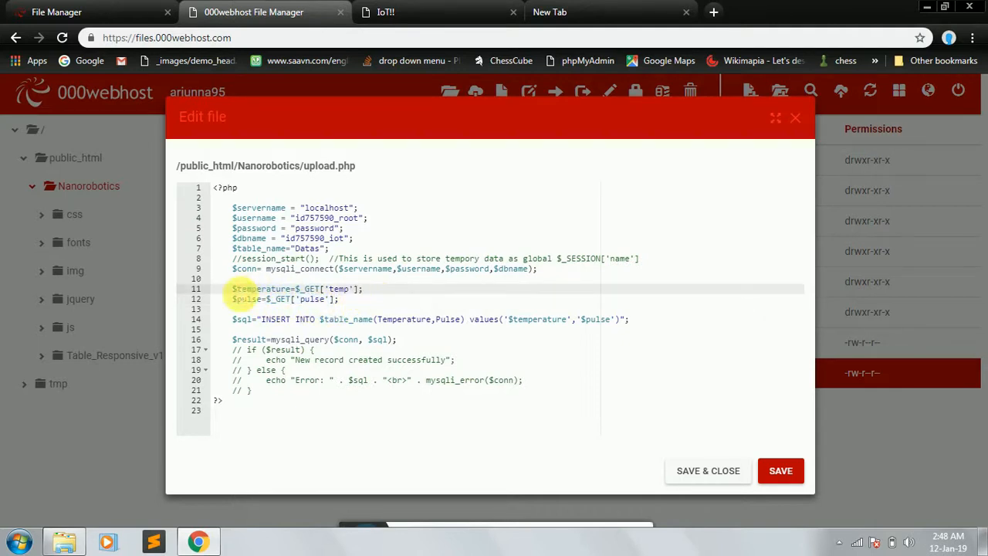
{"action": "left_click_drag", "start_coordinate": [232, 288], "coordinate": [271, 289]}
{"action": "left_click", "coordinate": [274, 292]}
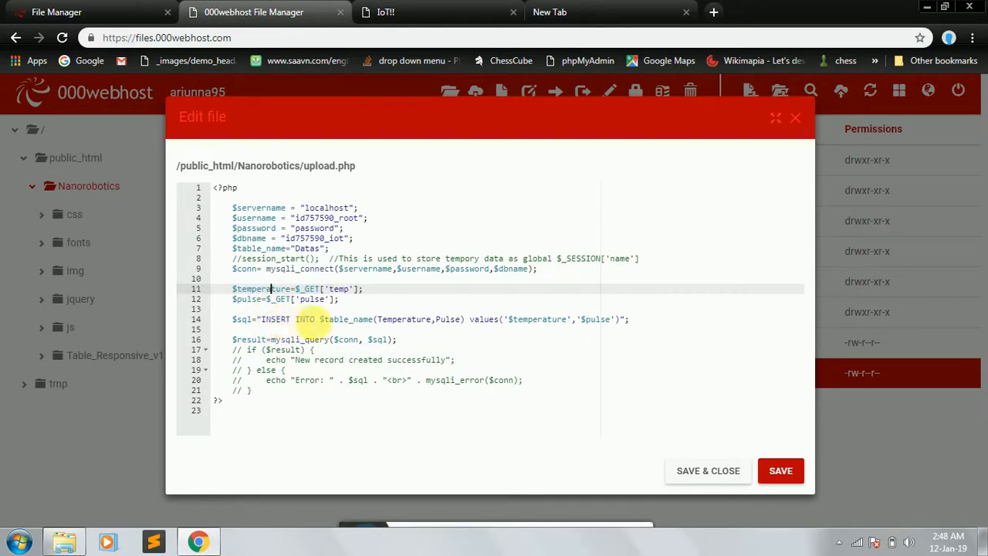
{"action": "left_click_drag", "start_coordinate": [231, 319], "coordinate": [624, 315]}
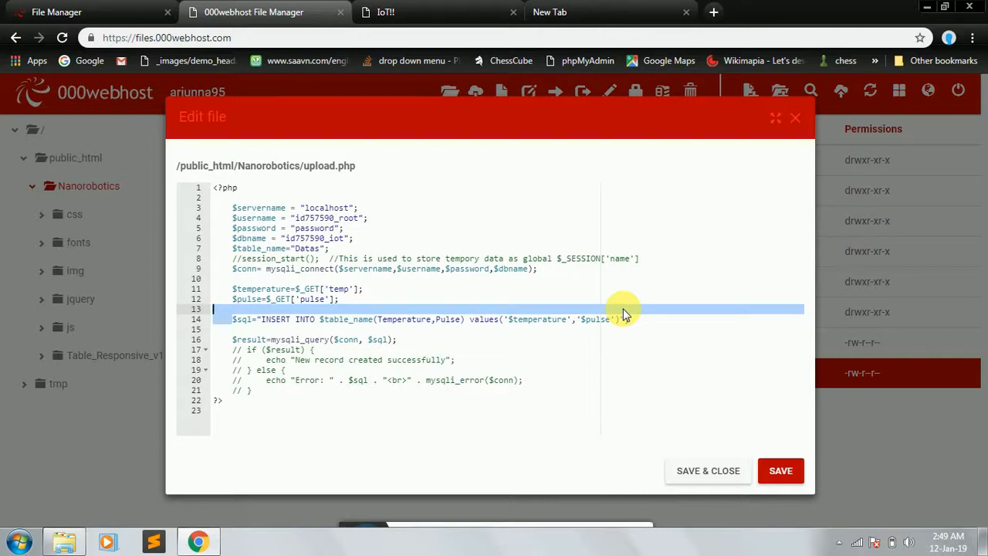
Begin line 13 of upload.php with `$newvar=$_GET['`
{"action": "key", "text": "super+p"}
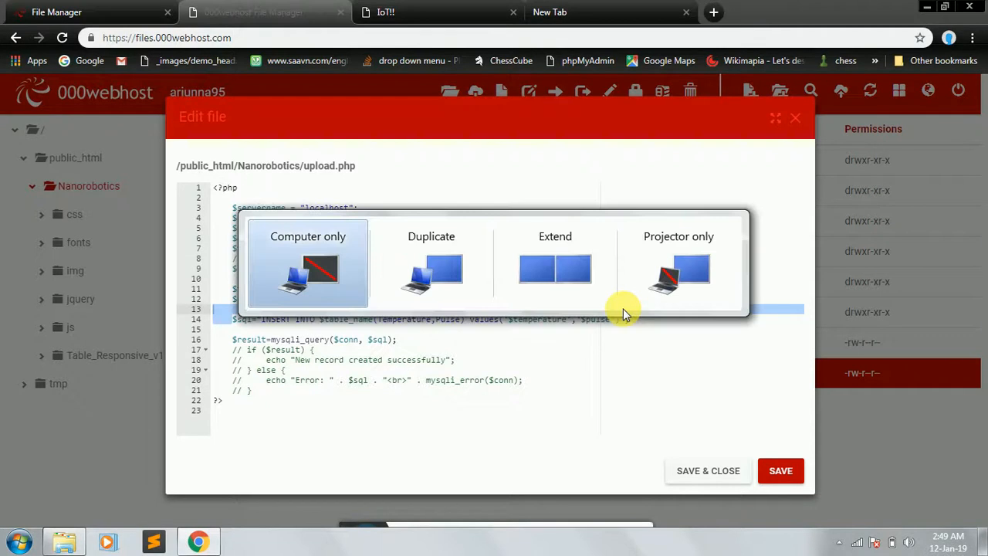
{"action": "key", "text": "Escape"}
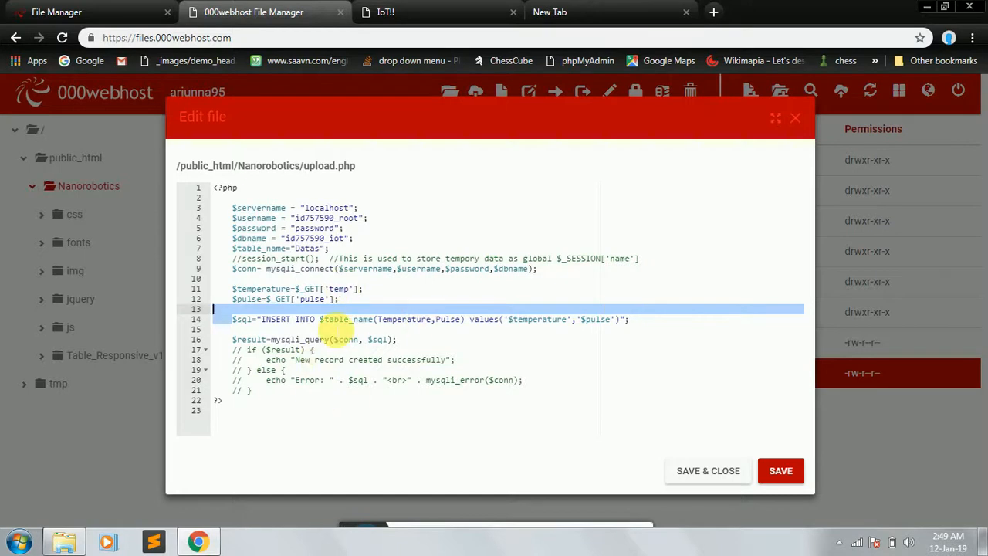
{"action": "left_click", "coordinate": [300, 330]}
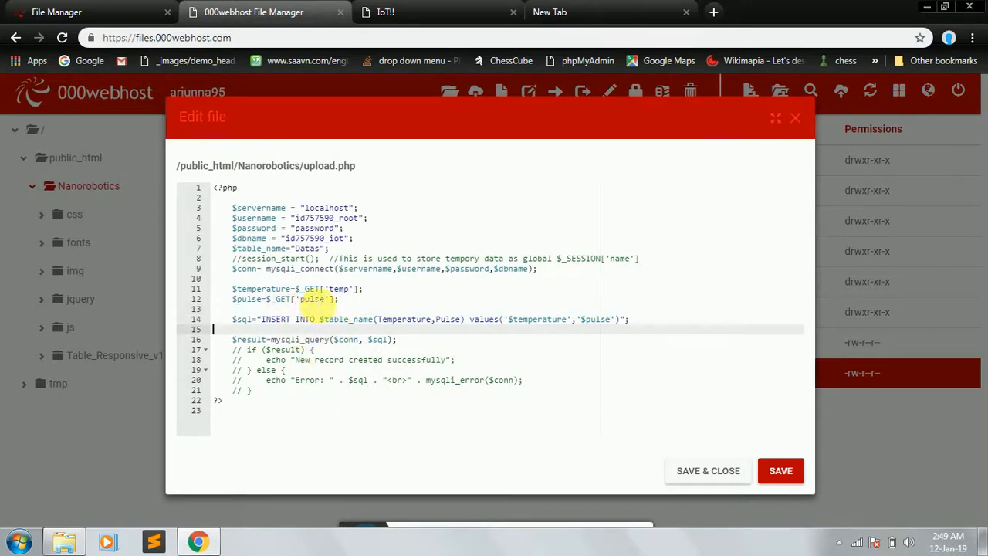
{"action": "left_click", "coordinate": [319, 300]}
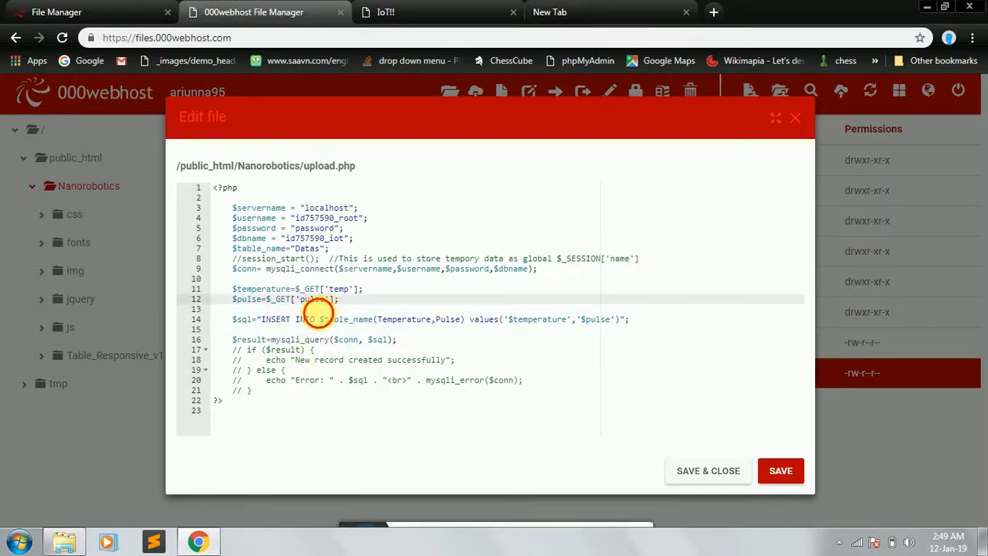
{"action": "left_click", "coordinate": [319, 311]}
{"action": "type", "text": "$"}
{"action": "type", "text": "new"}
{"action": "type", "text": "c"}
{"action": "key", "text": "BackSpace"}
{"action": "type", "text": "var"}
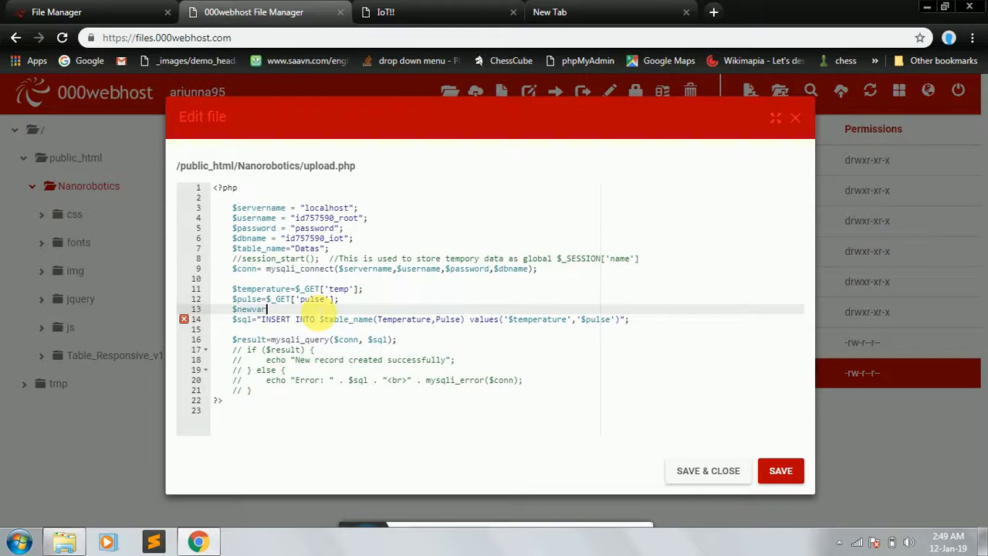
{"action": "type", "text": "=$_GET['"}
Highlight the temp value 80 and the pulse parameter in the upload URL, then return to the editor
{"action": "left_click", "coordinate": [395, 10]}
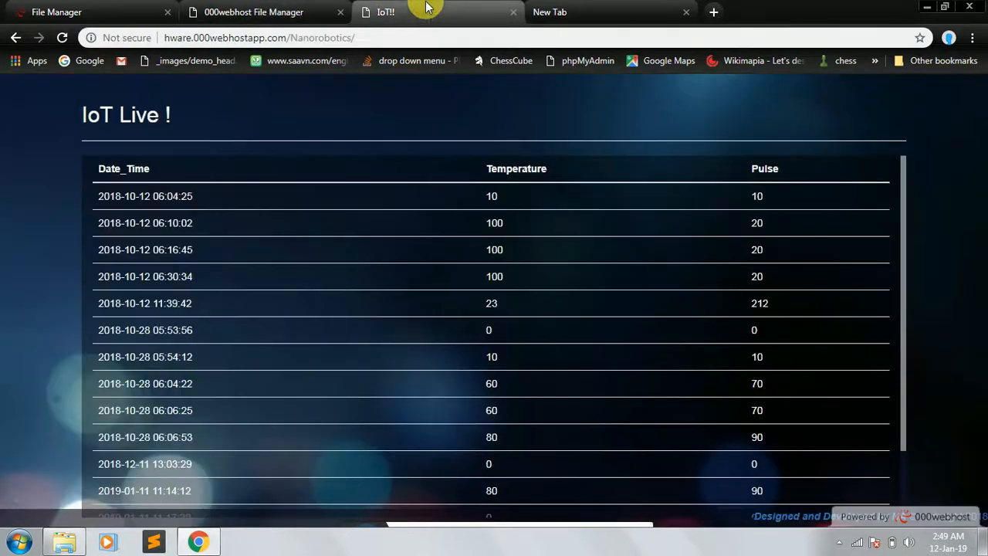
{"action": "left_click", "coordinate": [395, 36]}
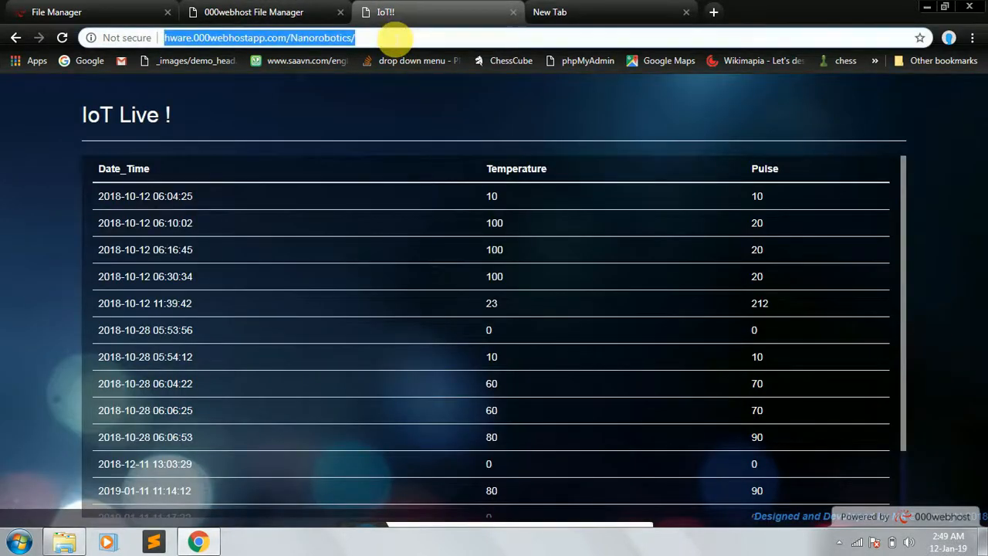
{"action": "left_click", "coordinate": [529, 14]}
{"action": "left_click", "coordinate": [464, 38]}
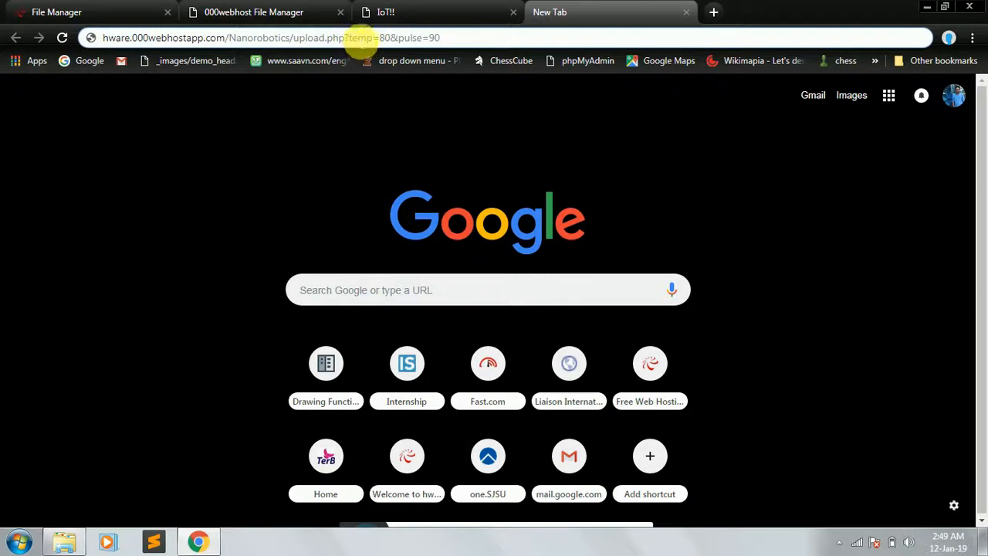
{"action": "left_click_drag", "start_coordinate": [378, 38], "coordinate": [398, 39]}
{"action": "left_click", "coordinate": [440, 38]}
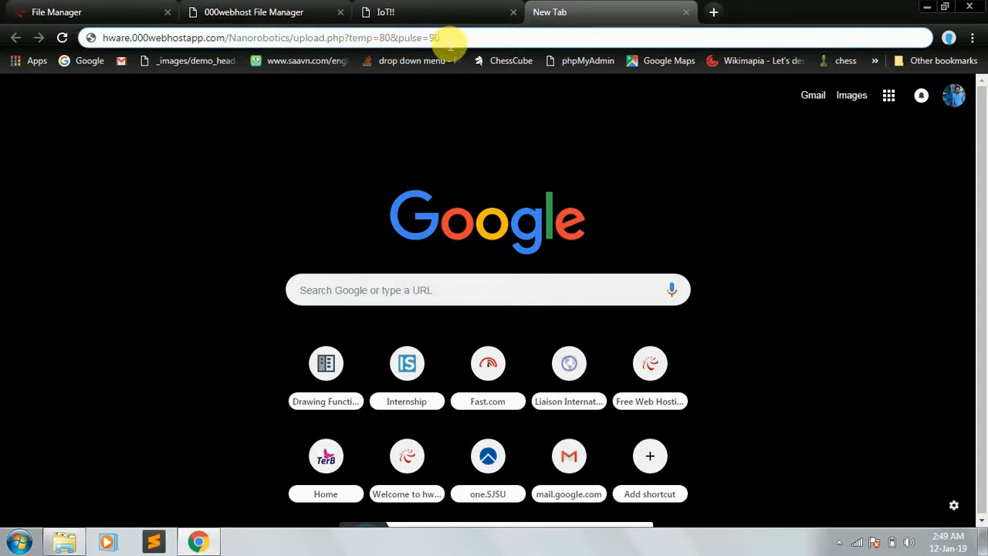
{"action": "left_click_drag", "start_coordinate": [351, 38], "coordinate": [374, 39]}
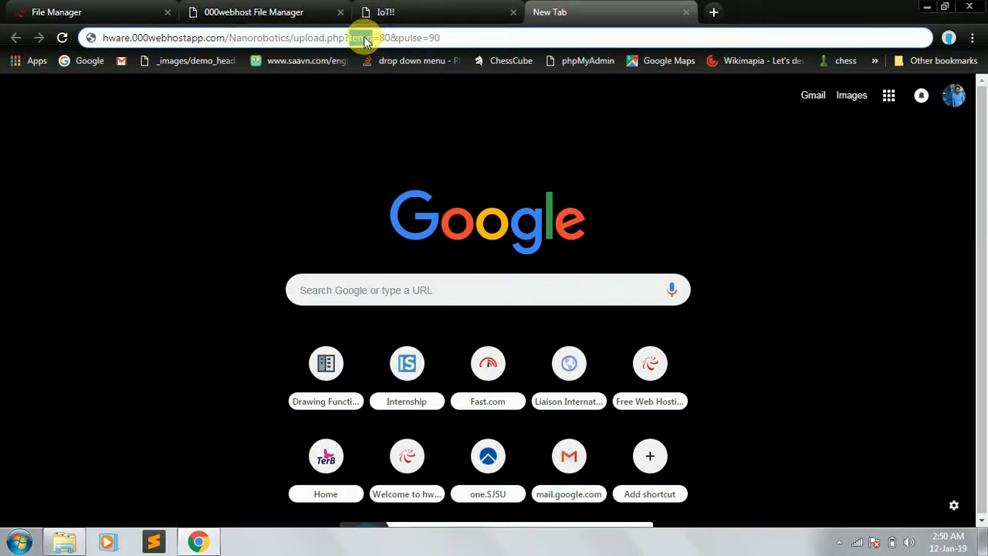
{"action": "double_click", "coordinate": [410, 39]}
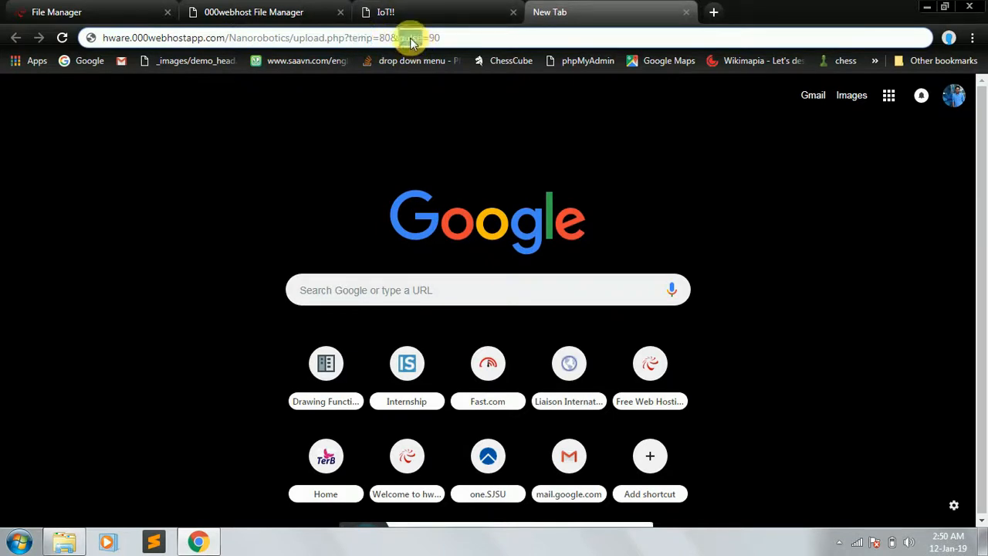
{"action": "left_click", "coordinate": [419, 11]}
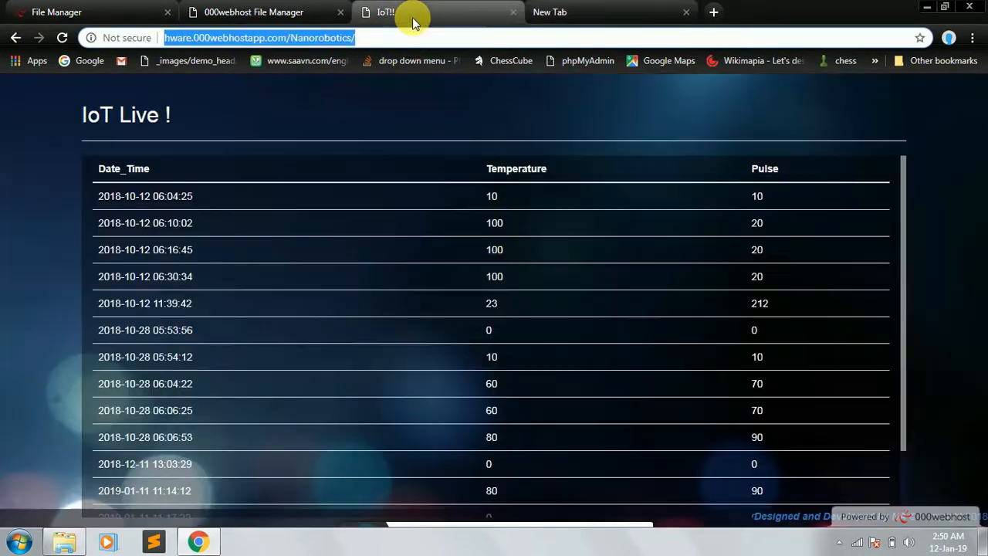
{"action": "left_click", "coordinate": [257, 8]}
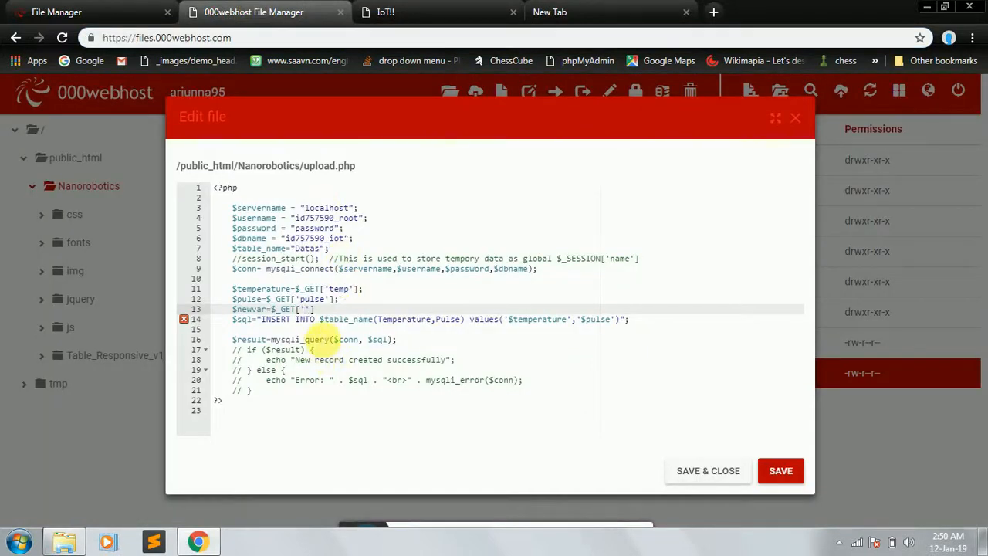
Complete line 13 as `$newvar=$_GET['newvar'];`
{"action": "type", "text": "newvar"}
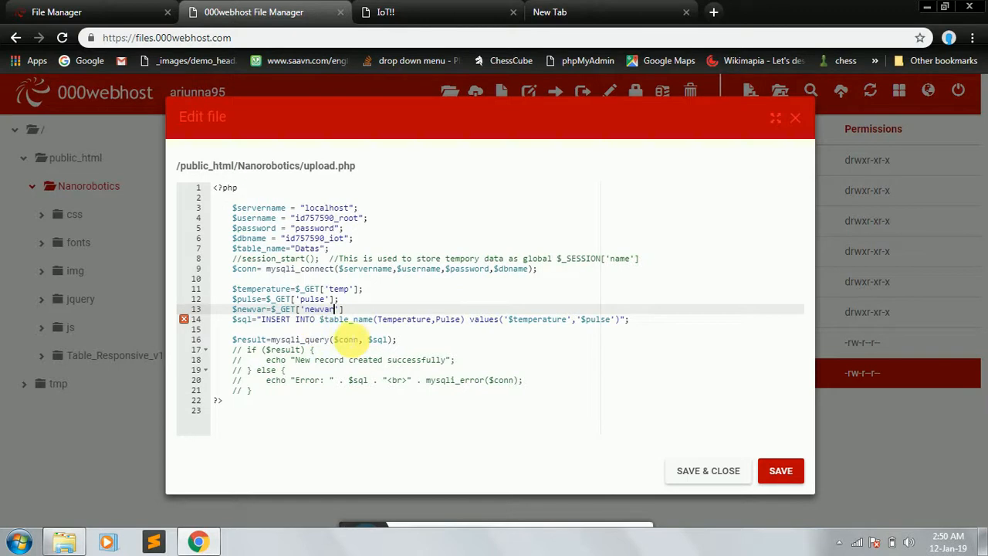
{"action": "left_click", "coordinate": [344, 319]}
{"action": "left_click", "coordinate": [344, 310]}
{"action": "type", "text": ";"}
{"action": "left_click", "coordinate": [345, 331]}
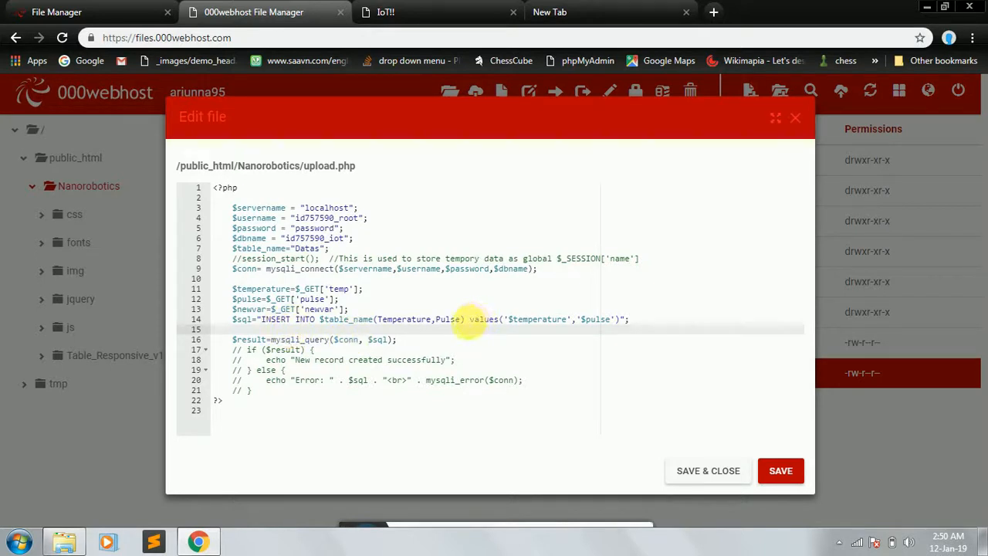
Add ')' after Pulse to close the INSERT query's column list on line 14
{"action": "left_click", "coordinate": [462, 320]}
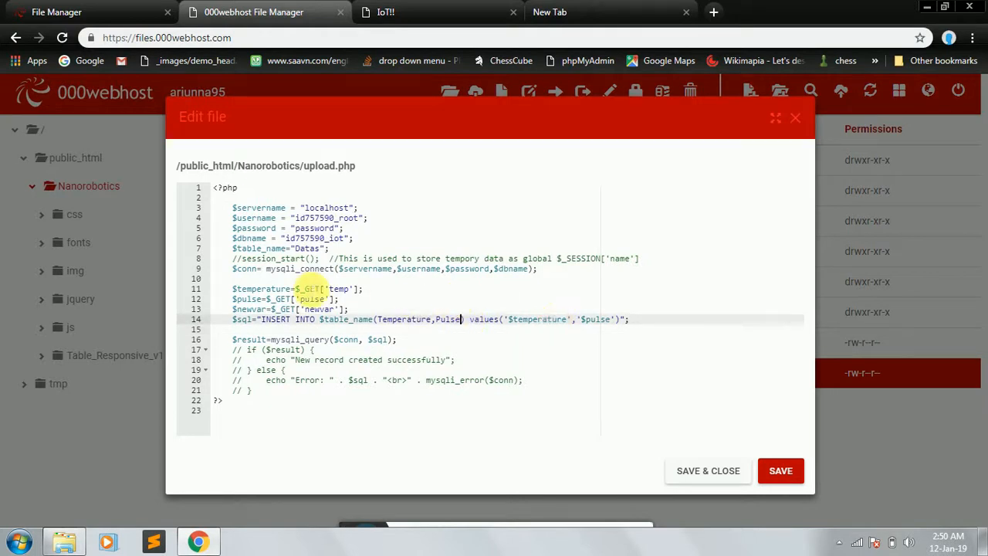
{"action": "left_click", "coordinate": [285, 289]}
{"action": "left_click", "coordinate": [295, 299]}
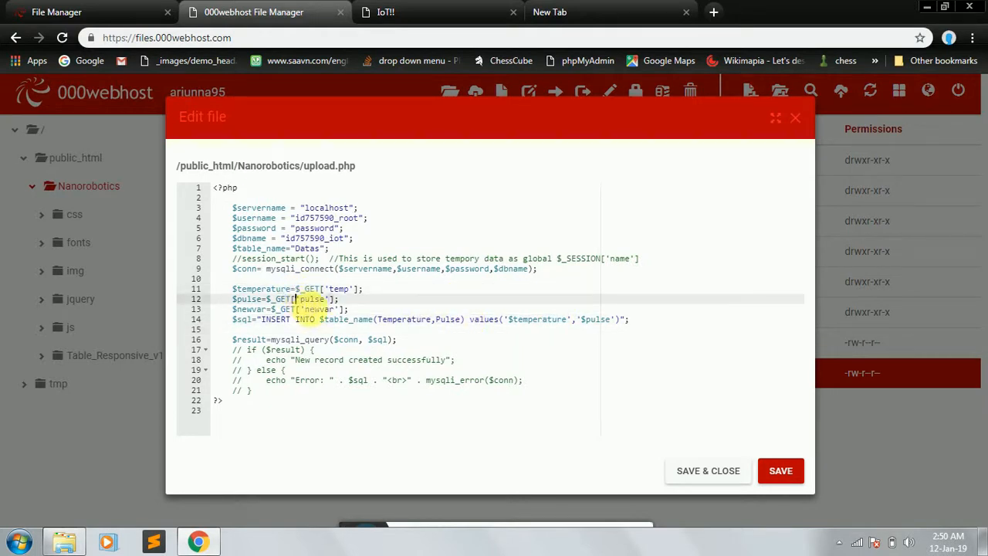
{"action": "left_click", "coordinate": [311, 308]}
{"action": "left_click", "coordinate": [313, 289]}
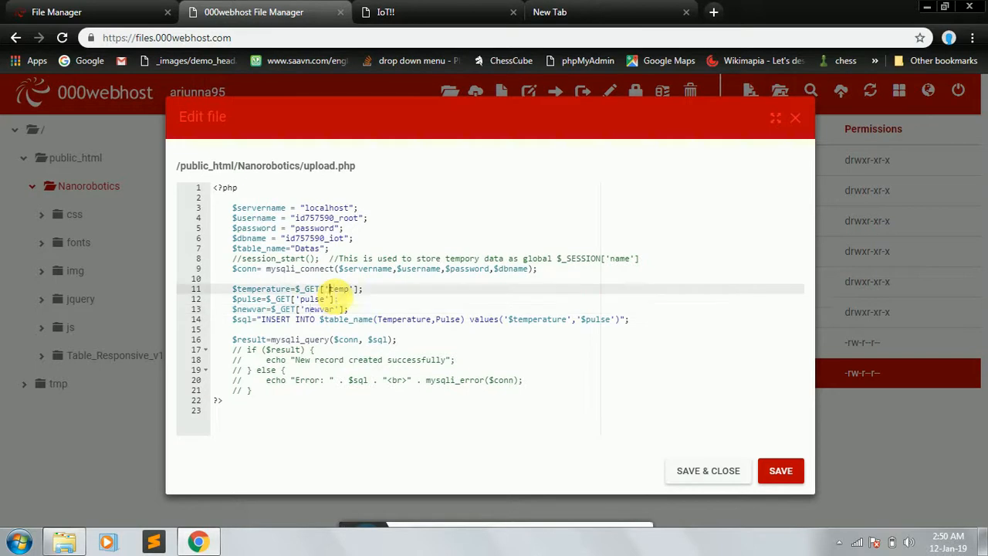
{"action": "left_click", "coordinate": [311, 299]}
{"action": "left_click", "coordinate": [317, 308]}
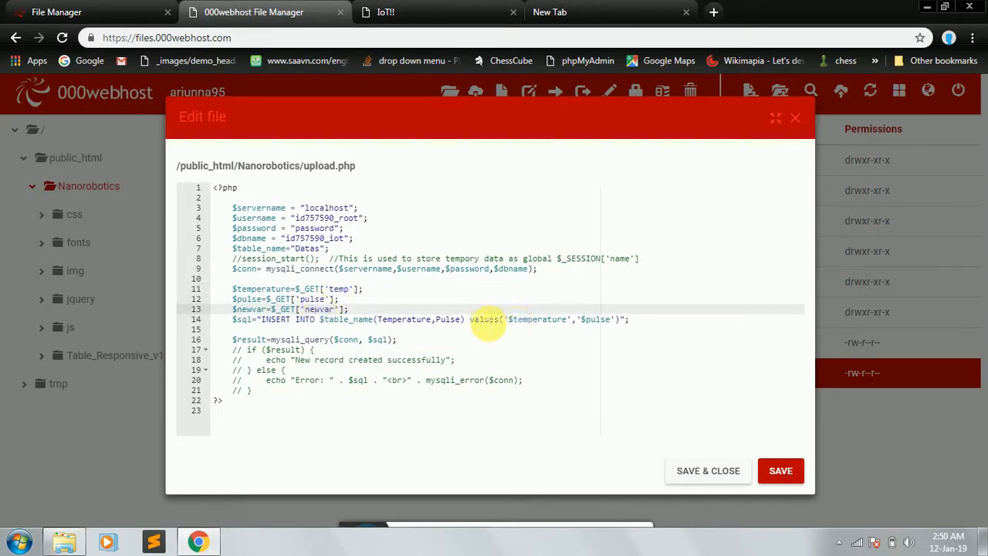
{"action": "left_click", "coordinate": [461, 319]}
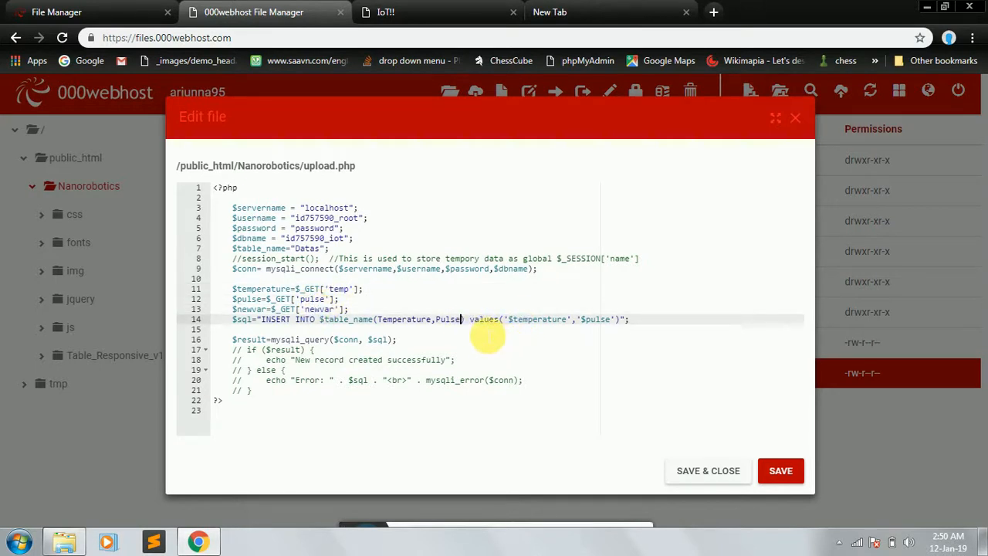
{"action": "type", "text": ")"}
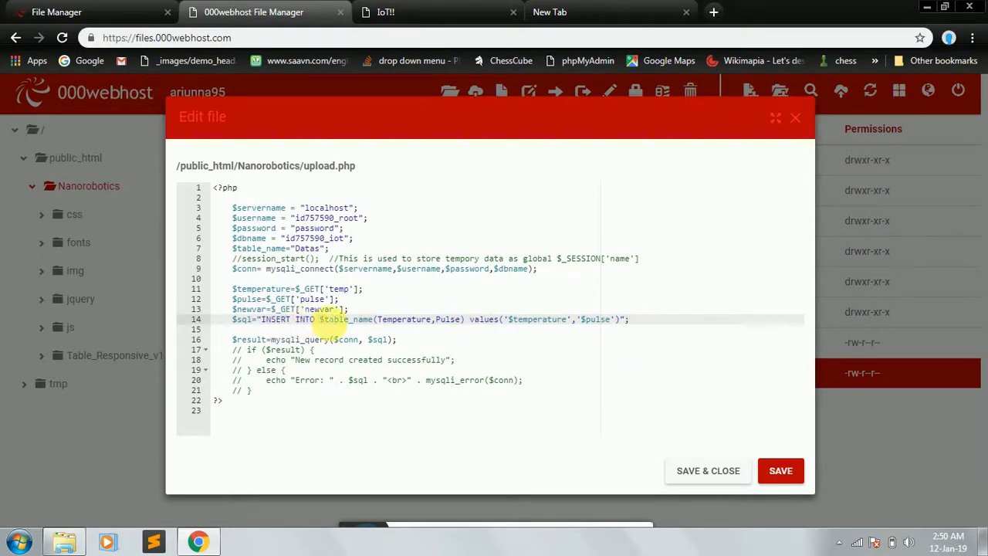
Save upload.php and close the Edit file dialog
{"action": "key", "text": "Up"}
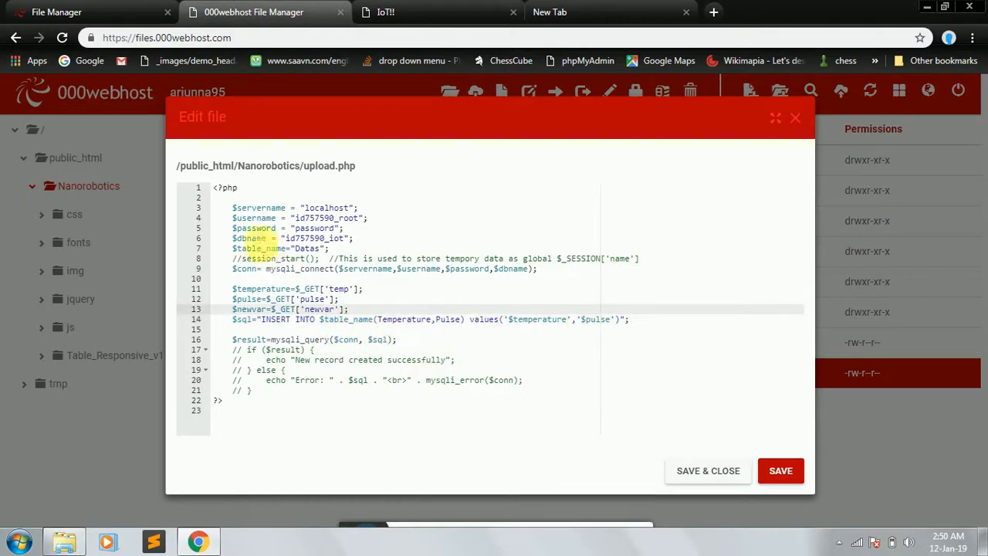
{"action": "left_click_drag", "start_coordinate": [224, 198], "coordinate": [421, 430]}
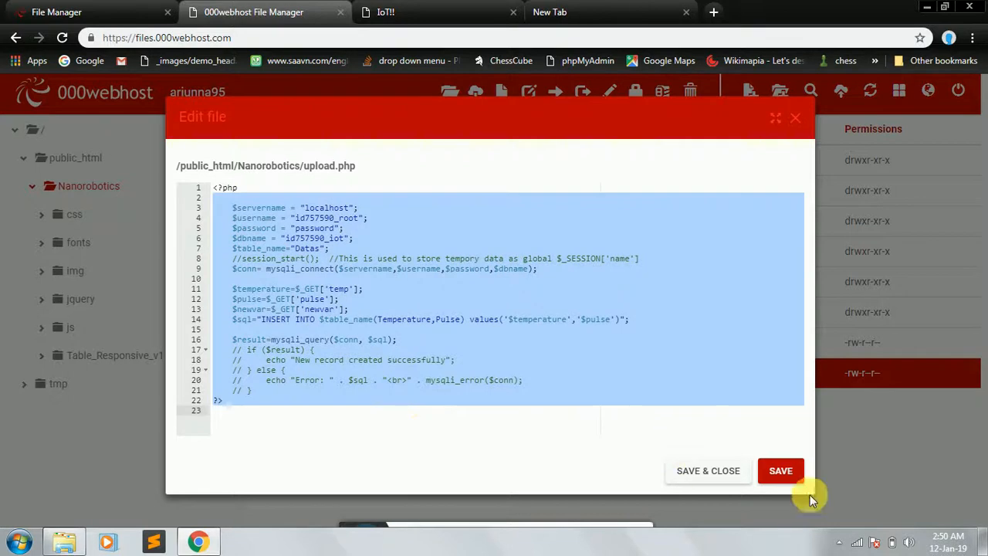
{"action": "left_click", "coordinate": [694, 475]}
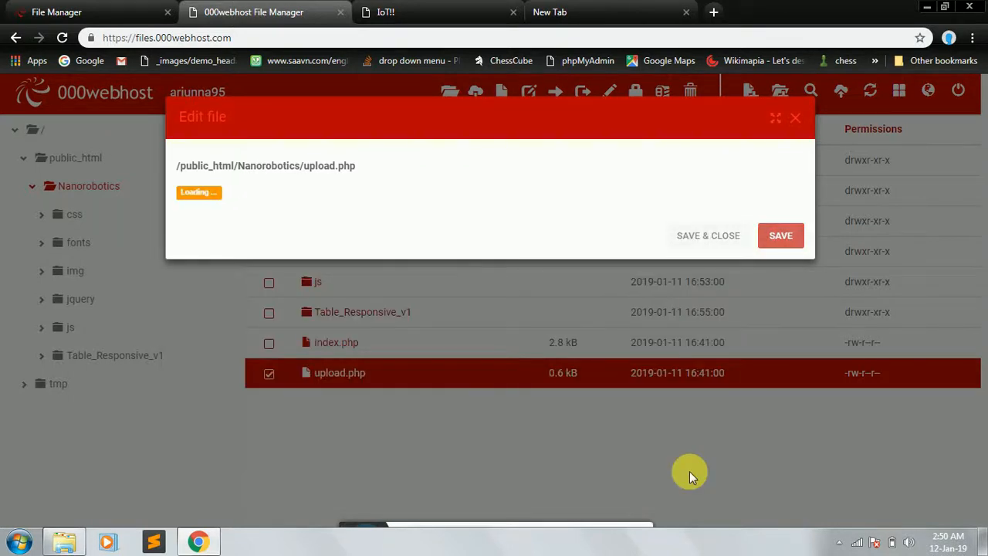
{"action": "left_click", "coordinate": [795, 118]}
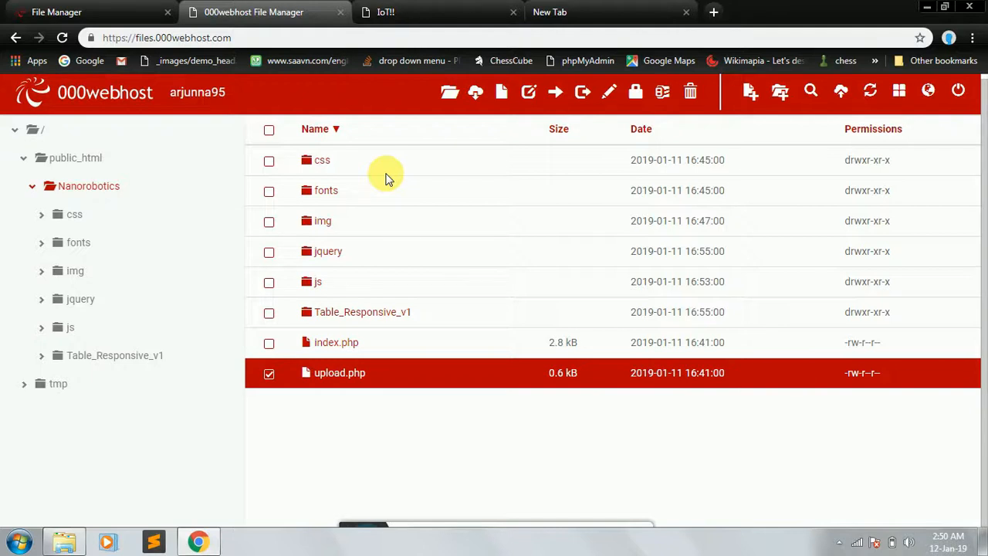
Open index.php and inspect its ORDER BY Date Time query and table_div markup on lines 47–50
{"action": "double_click", "coordinate": [349, 342]}
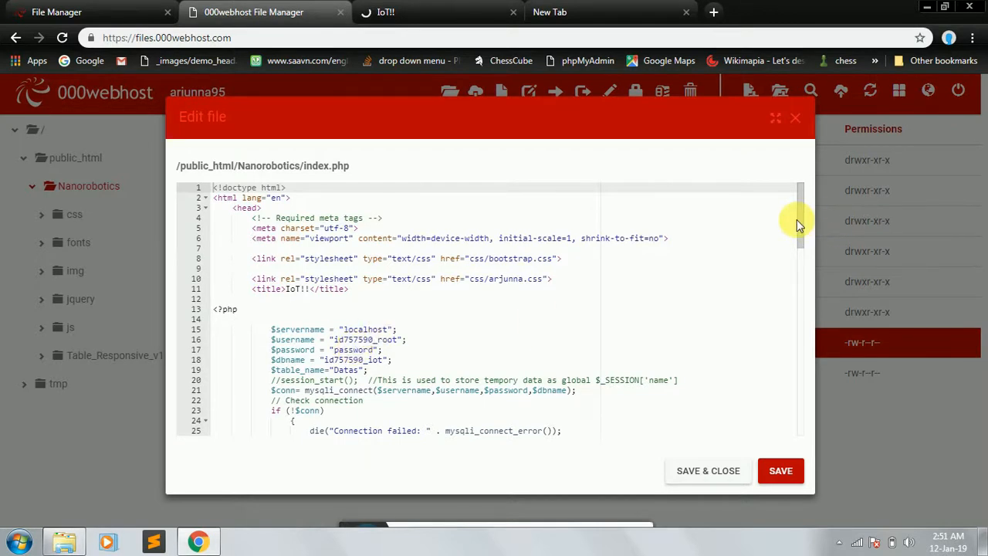
{"action": "mouse_move", "coordinate": [800, 220]}
{"action": "left_mouse_down"}
{"action": "mouse_move", "coordinate": [799, 209]}
{"action": "mouse_move", "coordinate": [799, 254]}
{"action": "mouse_move", "coordinate": [745, 309]}
{"action": "mouse_move", "coordinate": [759, 289]}
{"action": "left_mouse_up"}
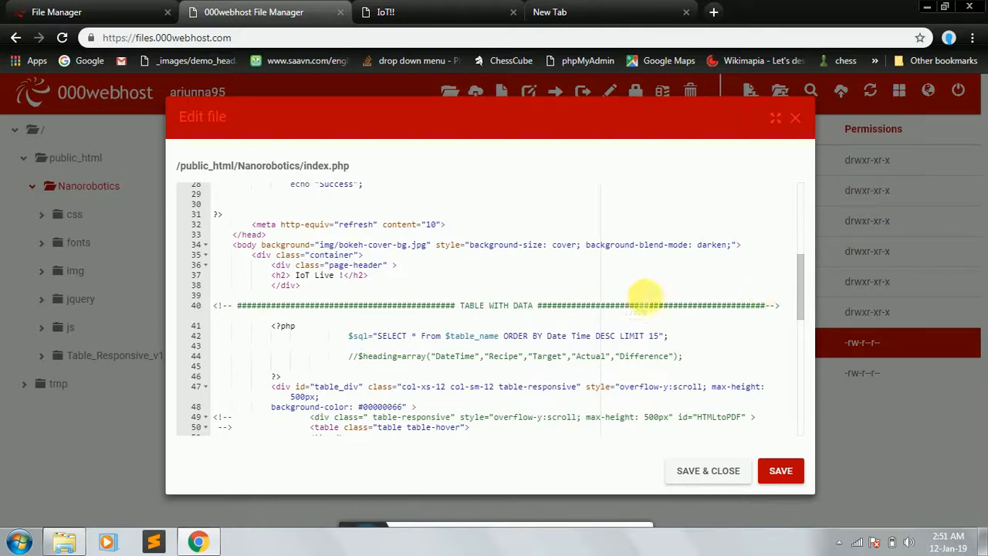
{"action": "left_click_drag", "start_coordinate": [591, 336], "coordinate": [548, 337]}
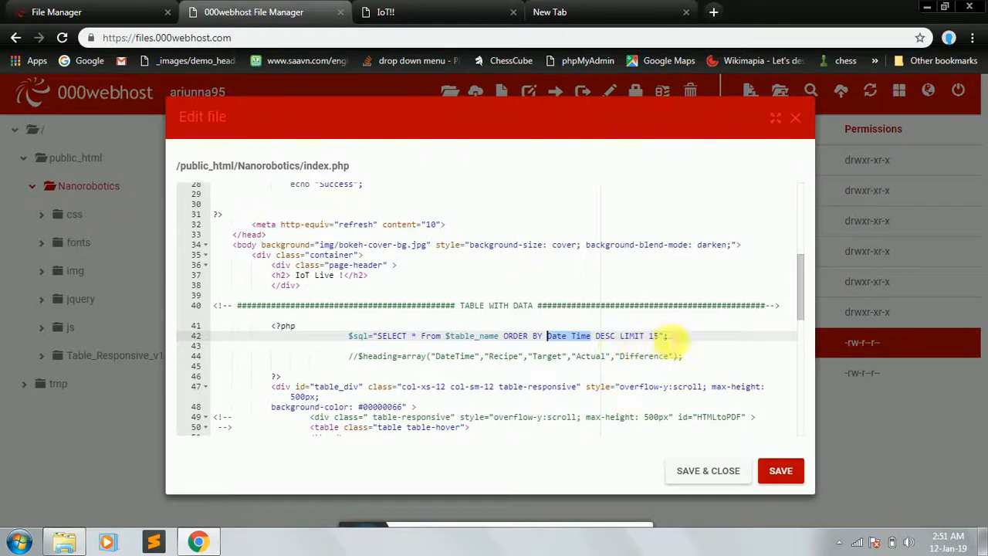
{"action": "left_click_drag", "start_coordinate": [803, 298], "coordinate": [795, 330]}
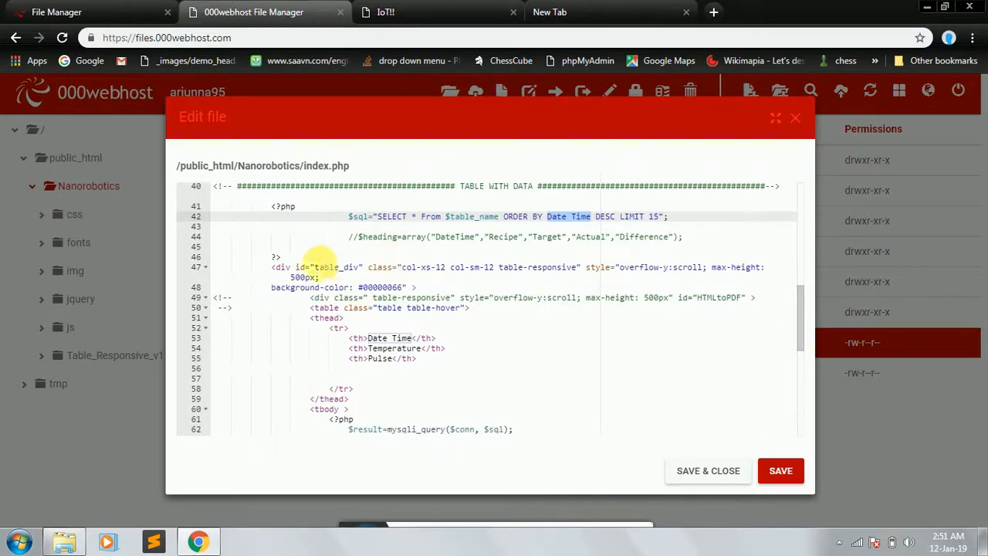
{"action": "left_click_drag", "start_coordinate": [271, 267], "coordinate": [417, 287]}
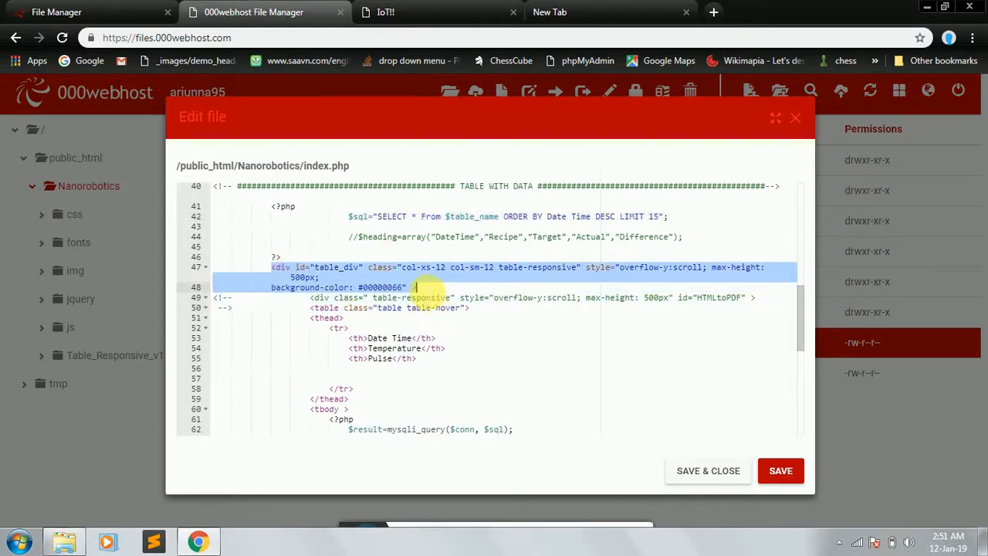
{"action": "left_click", "coordinate": [360, 267]}
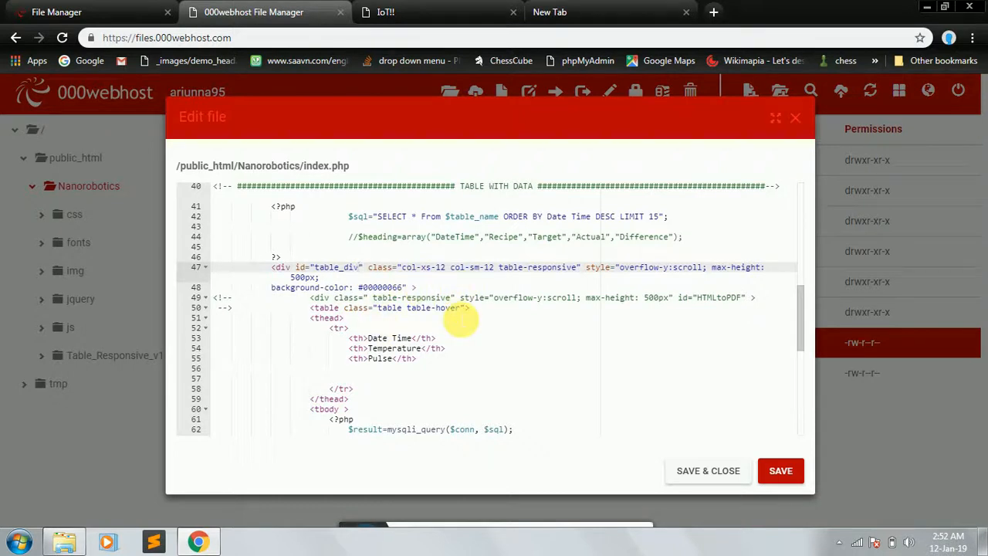
Inspect the opening table tag on line 50 and the column headings down to Pulse
{"action": "left_click_drag", "start_coordinate": [310, 308], "coordinate": [340, 308]}
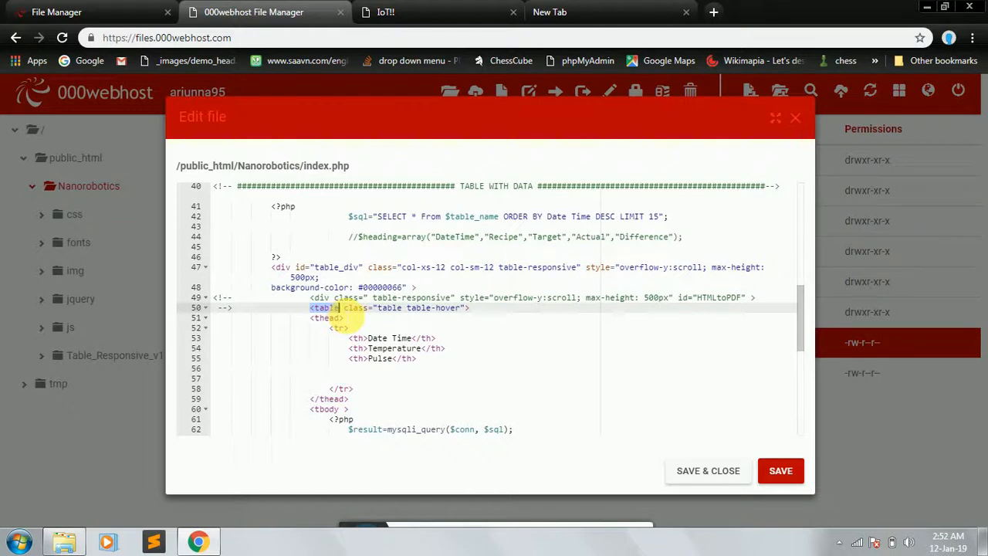
{"action": "left_click", "coordinate": [340, 318]}
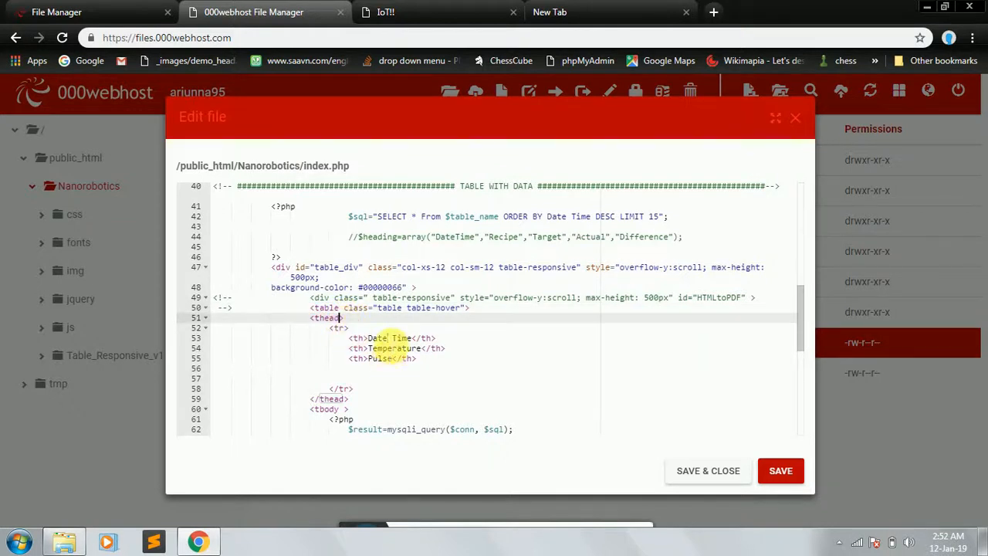
{"action": "left_click", "coordinate": [390, 339]}
{"action": "left_click", "coordinate": [386, 348]}
{"action": "left_click", "coordinate": [381, 359]}
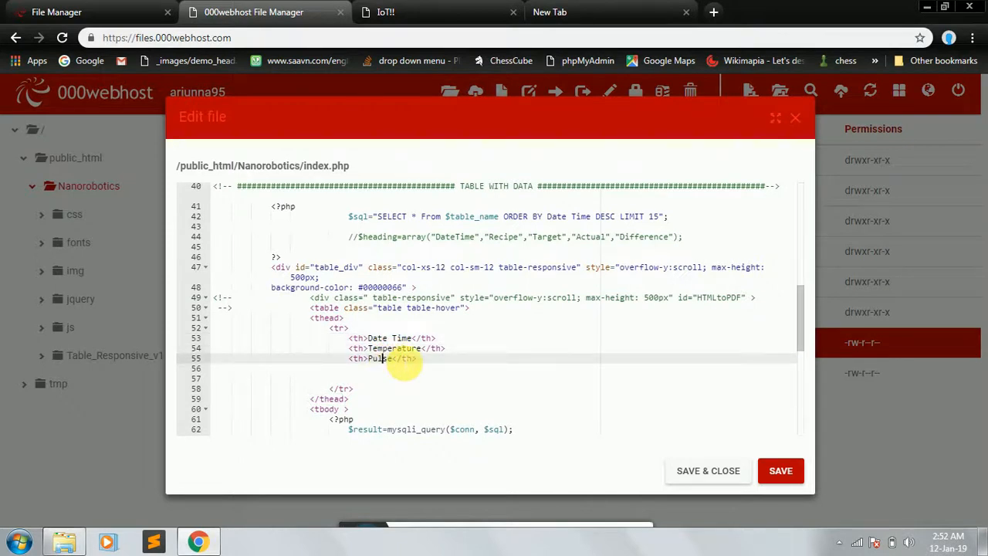
{"action": "left_click", "coordinate": [388, 370]}
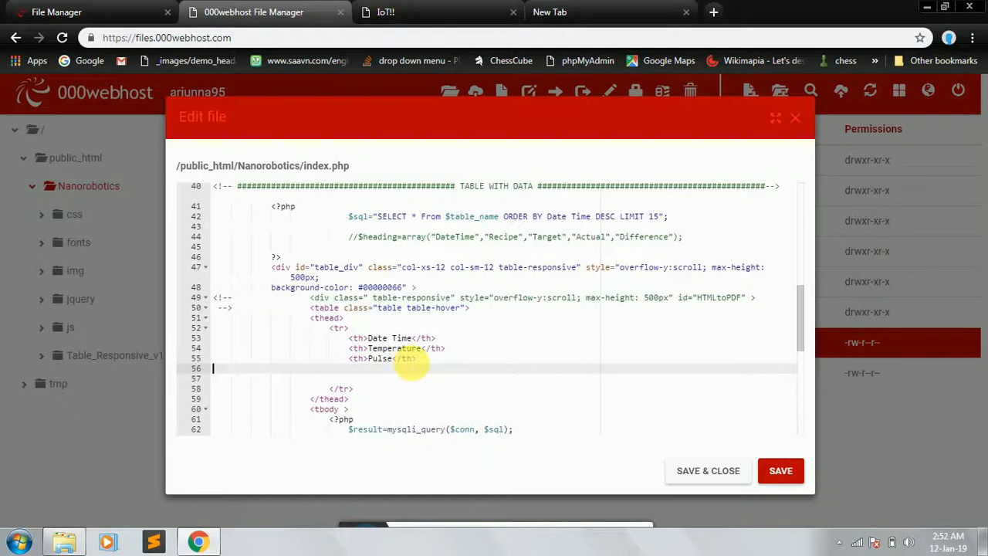
Review the row-printing loop on lines 64–74, then save and close index.php
{"action": "left_click_drag", "start_coordinate": [798, 307], "coordinate": [792, 359]}
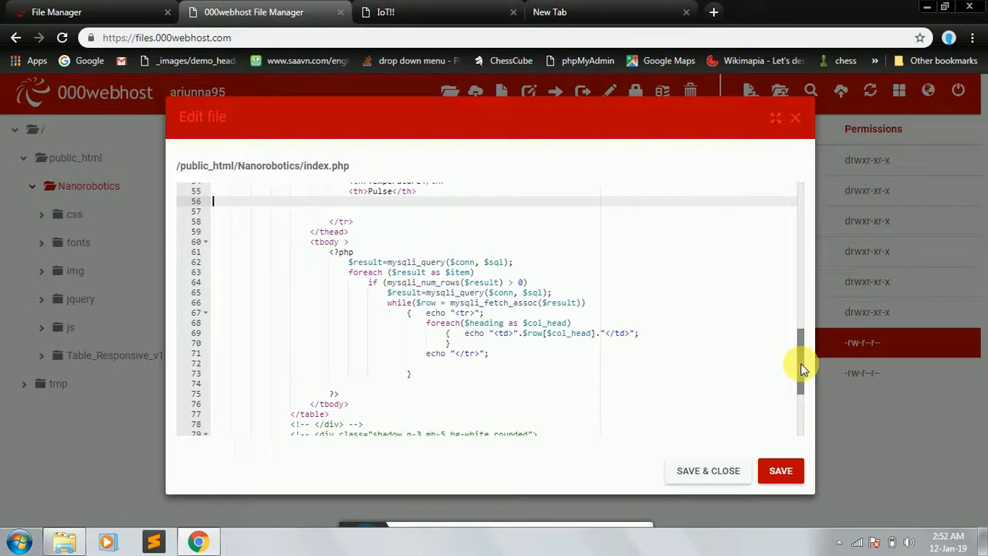
{"action": "left_click_drag", "start_coordinate": [801, 370], "coordinate": [801, 342]}
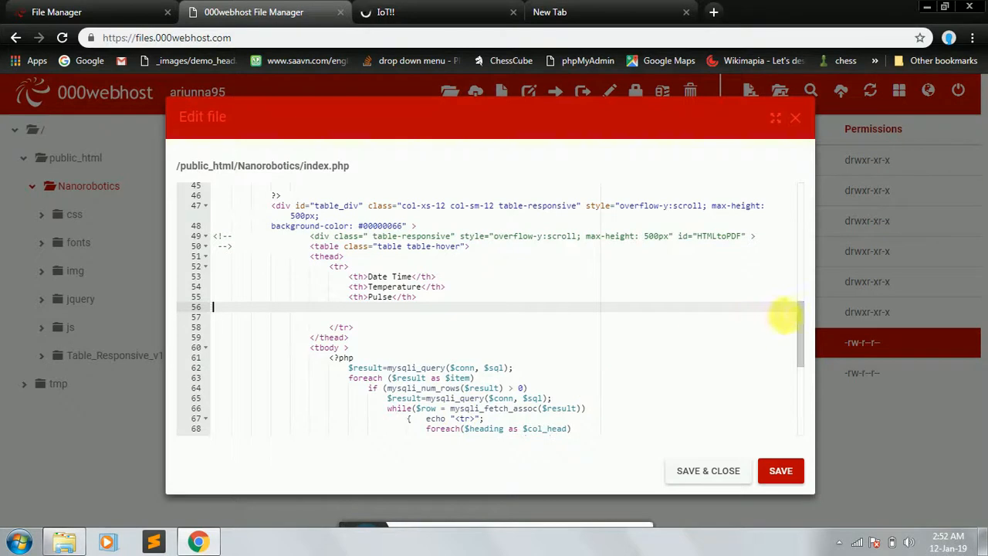
{"action": "left_click_drag", "start_coordinate": [801, 327], "coordinate": [801, 360]}
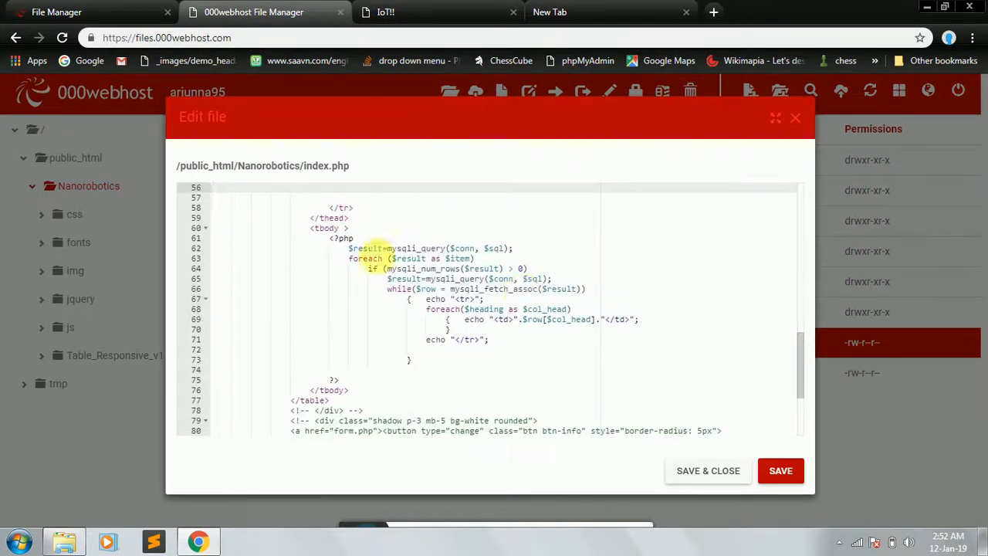
{"action": "left_click", "coordinate": [380, 371]}
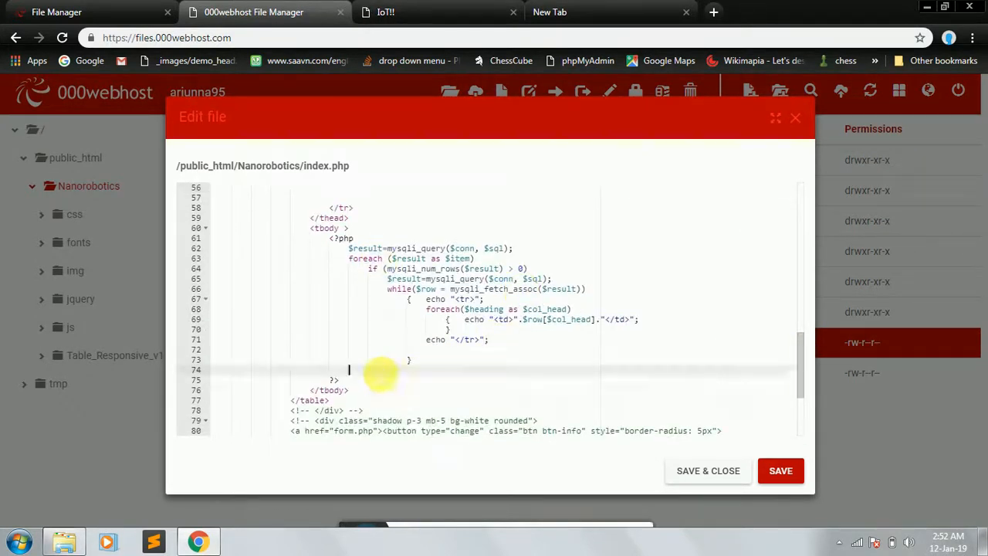
{"action": "left_click_drag", "start_coordinate": [381, 374], "coordinate": [352, 269]}
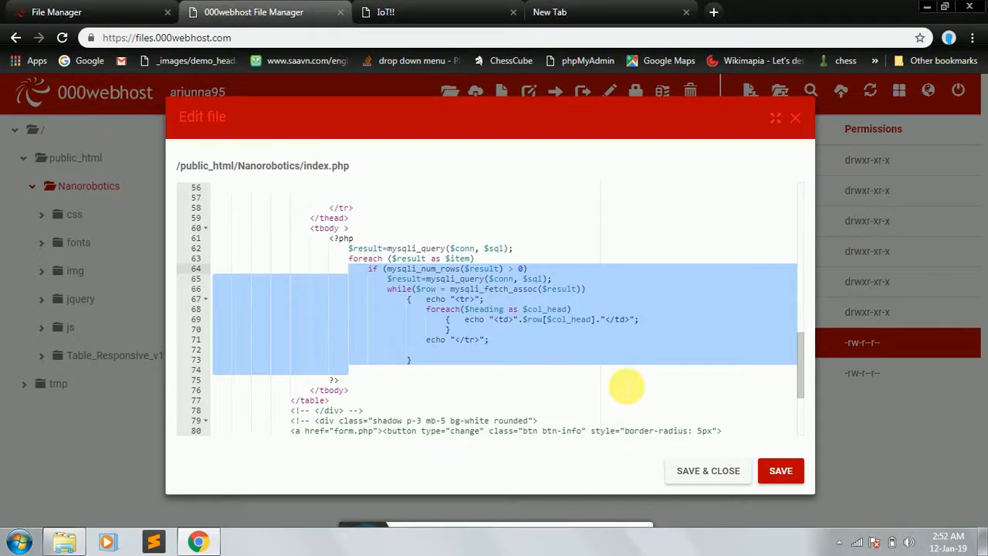
{"action": "left_click", "coordinate": [627, 386]}
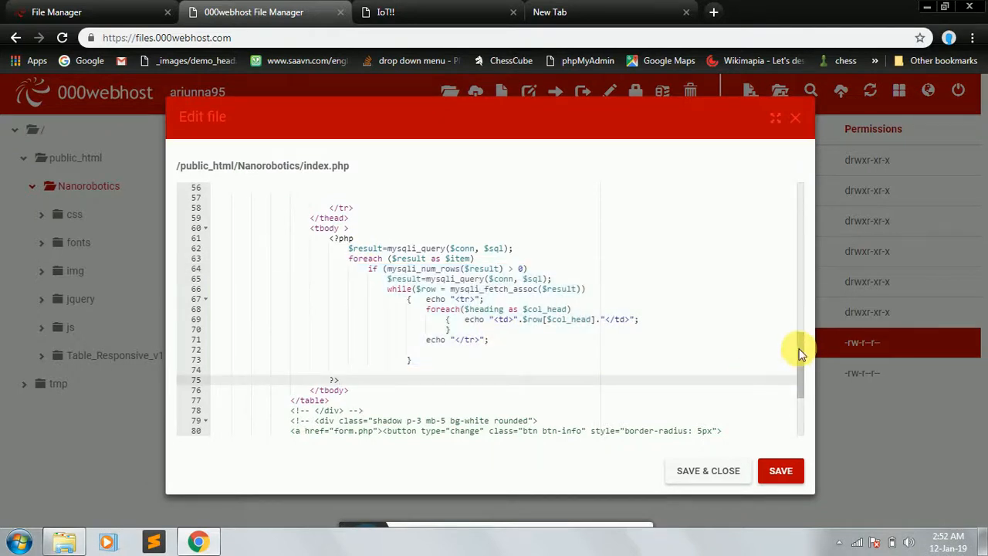
{"action": "left_click_drag", "start_coordinate": [798, 347], "coordinate": [799, 396]}
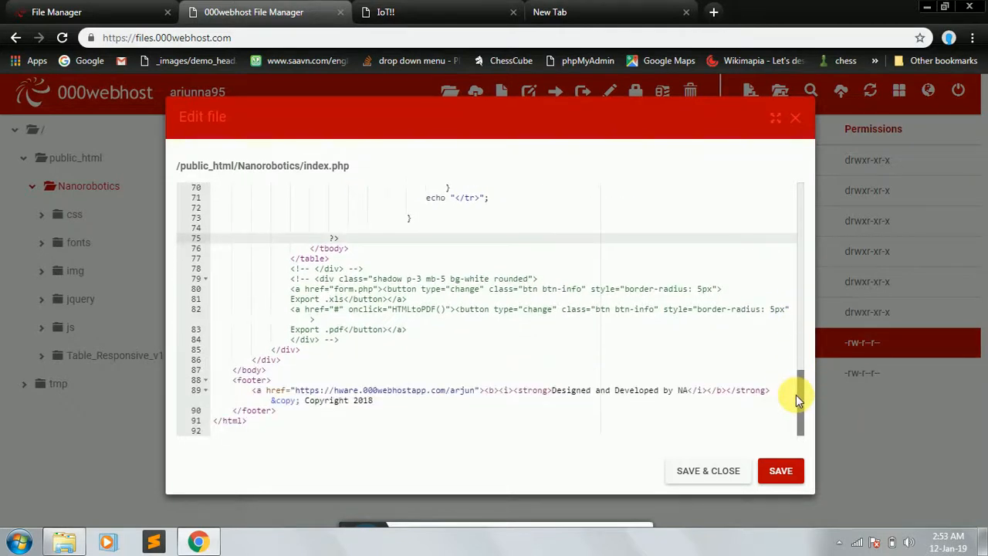
{"action": "left_click_drag", "start_coordinate": [800, 391], "coordinate": [812, 236]}
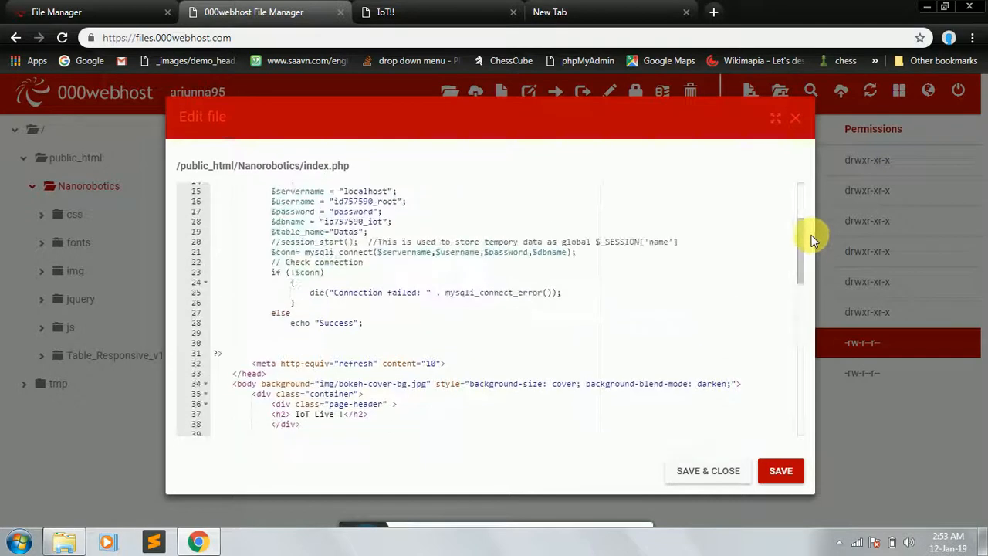
{"action": "left_click", "coordinate": [783, 470]}
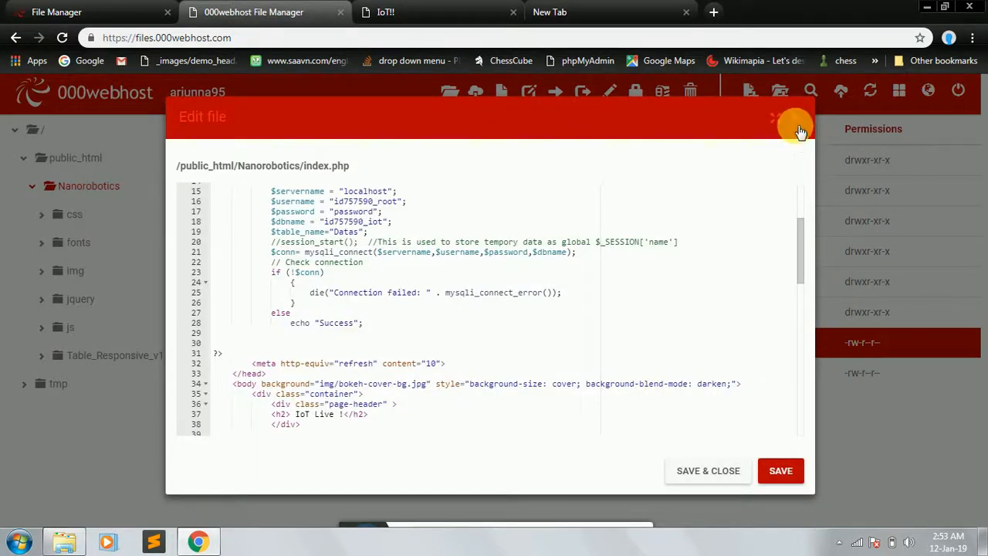
{"action": "left_click", "coordinate": [795, 120]}
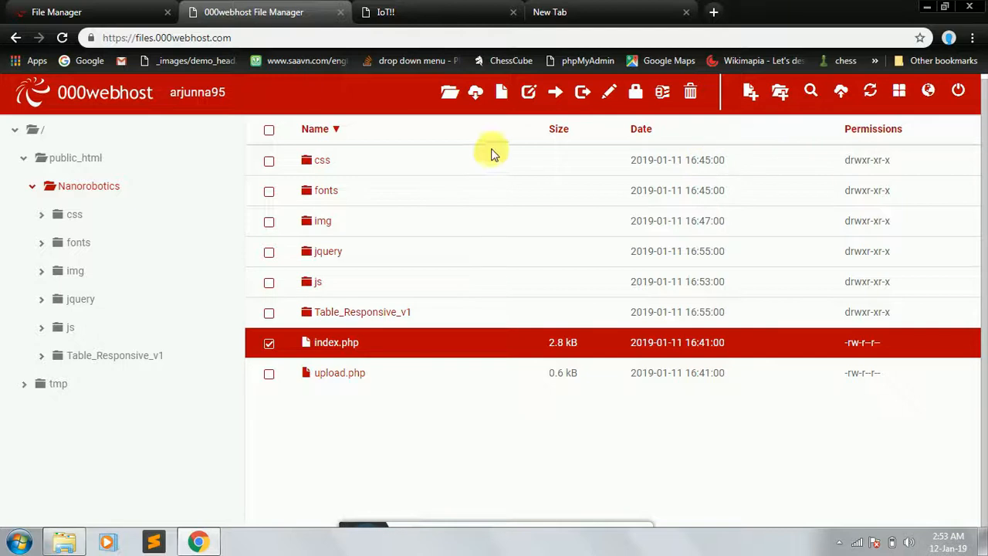
Switch to the IoT!! tab showing the live Date_Time, Temperature and Pulse table
{"action": "left_click", "coordinate": [385, 13]}
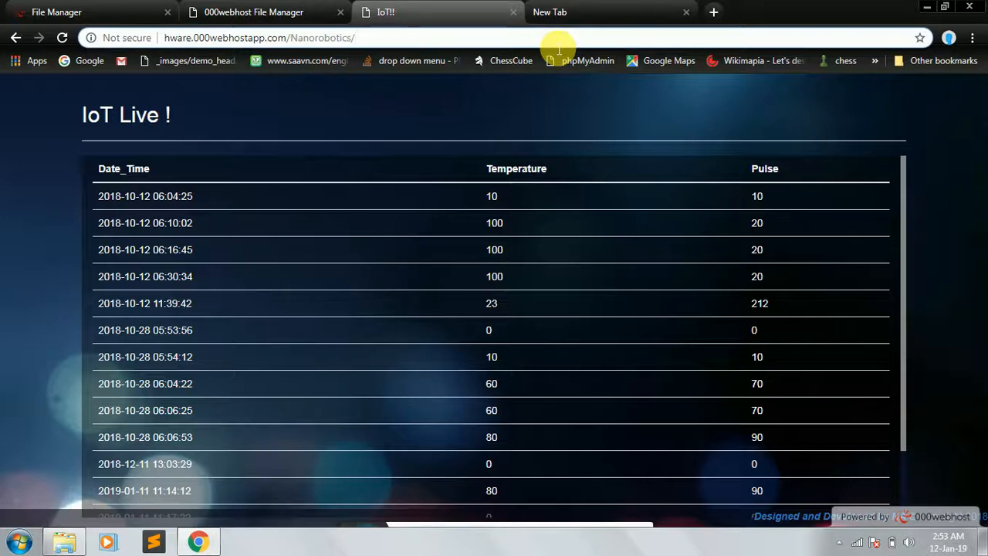
{"action": "left_click", "coordinate": [393, 521]}
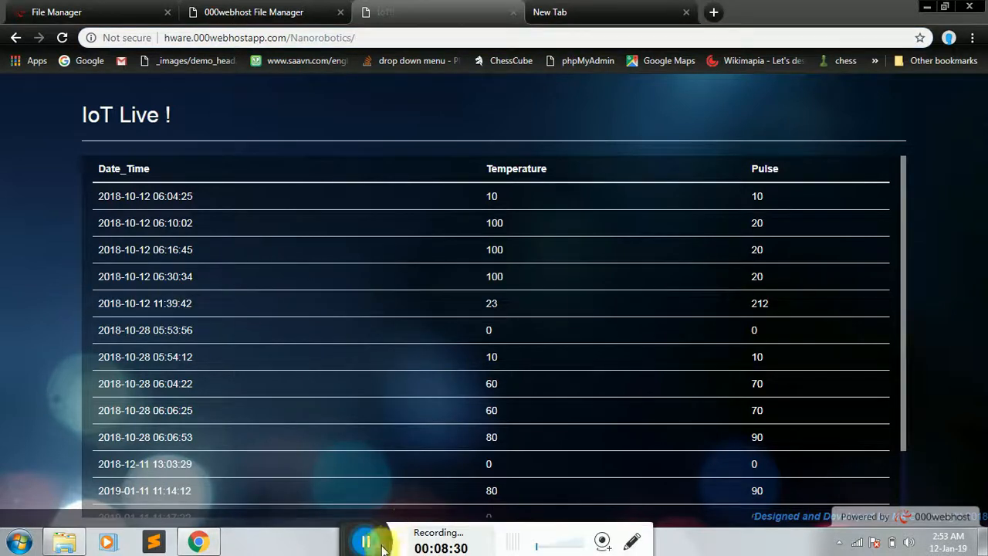